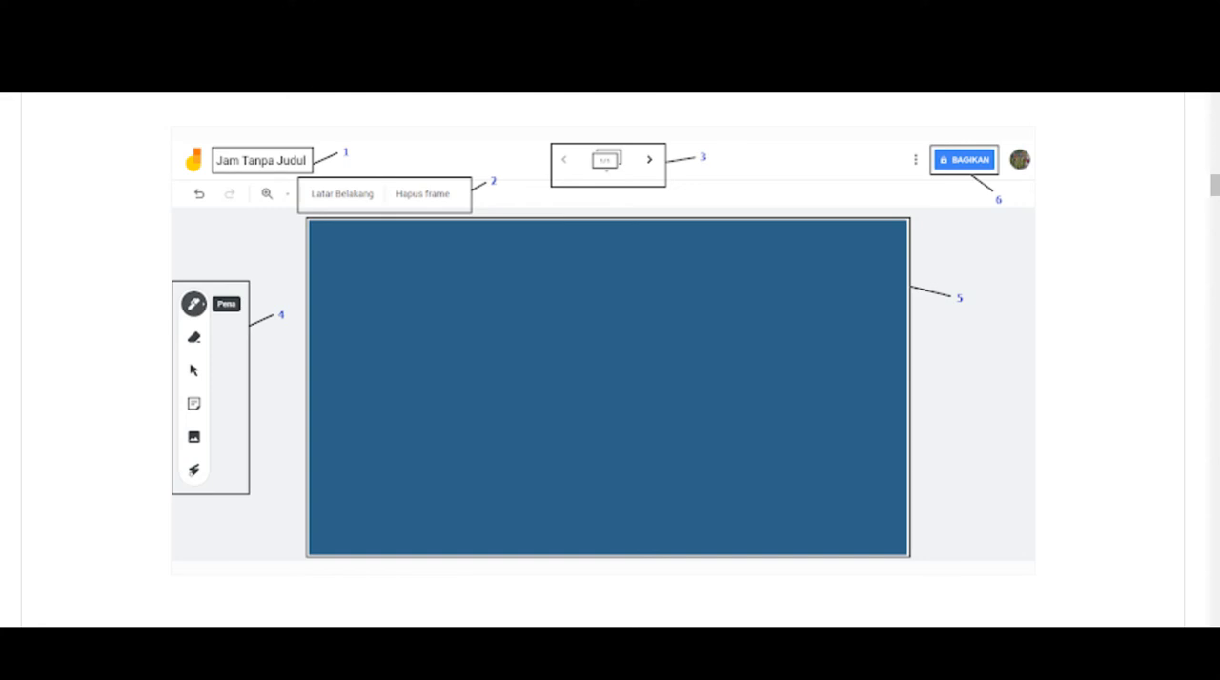
# - Switch to Jamboard in the browser, change to the institution-managed Google account, close the previous Jamboard tab and check the active account
pyautogui.hotkey('alt', 'Tab')
pyautogui.hotkey('alt', 'Tab')
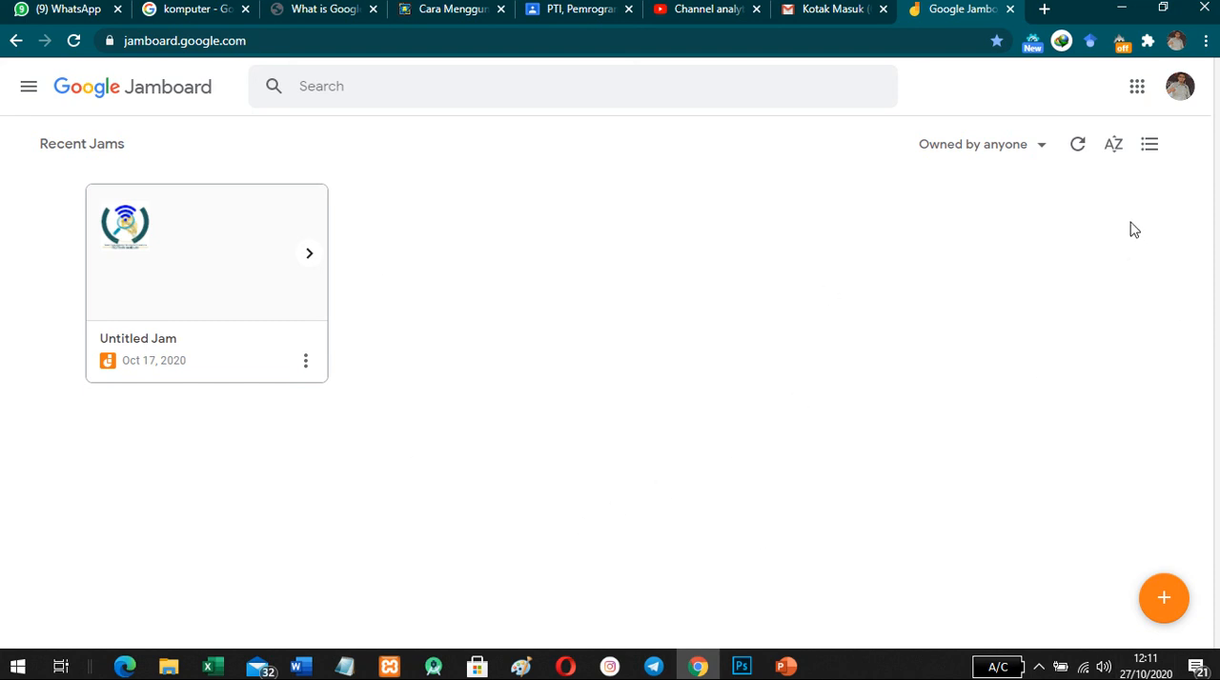
pyautogui.click(1181, 99)
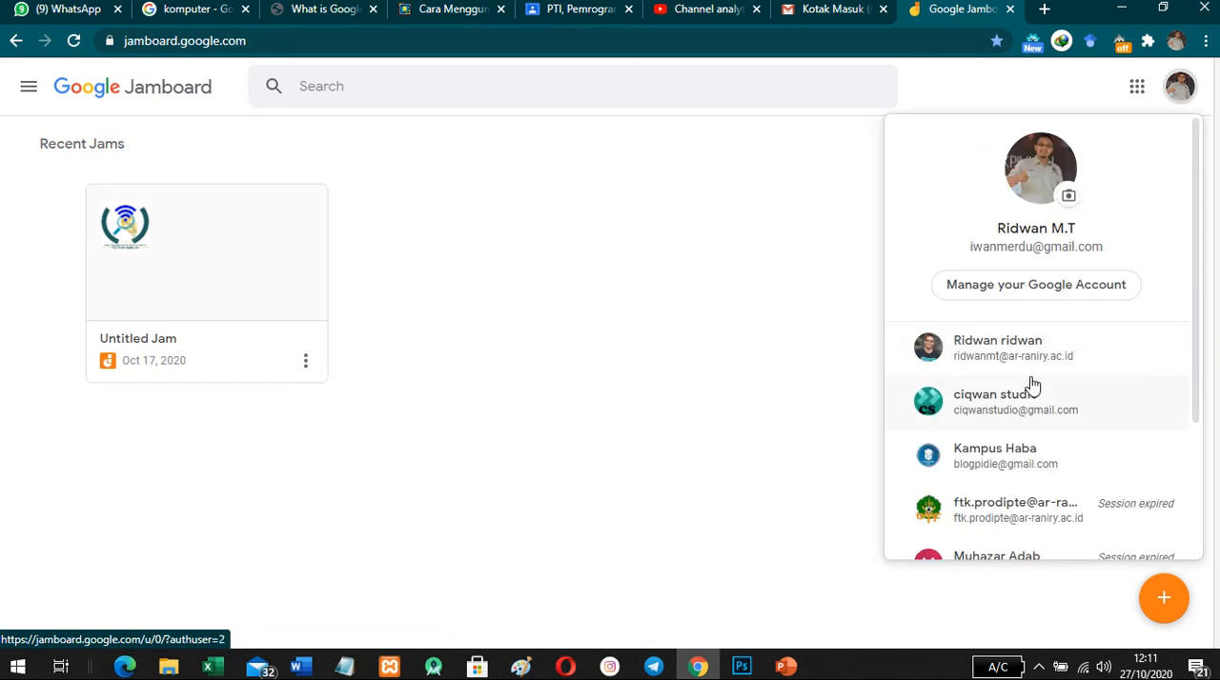
pyautogui.click(1093, 366)
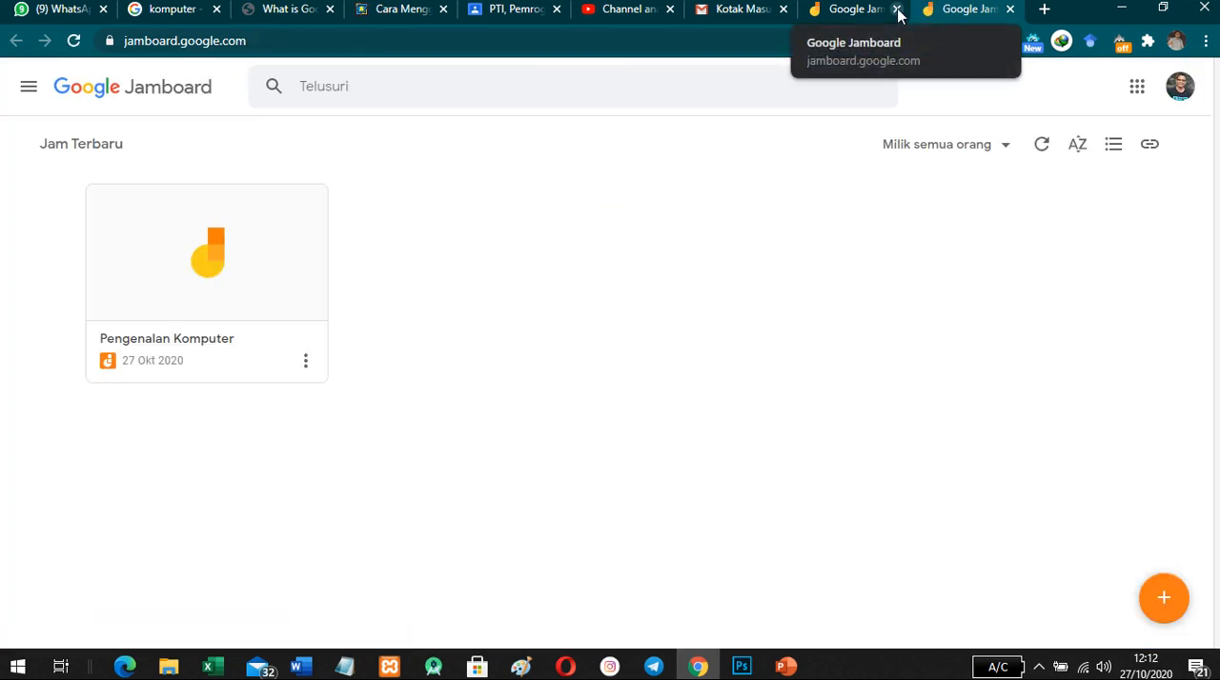
pyautogui.click(897, 10)
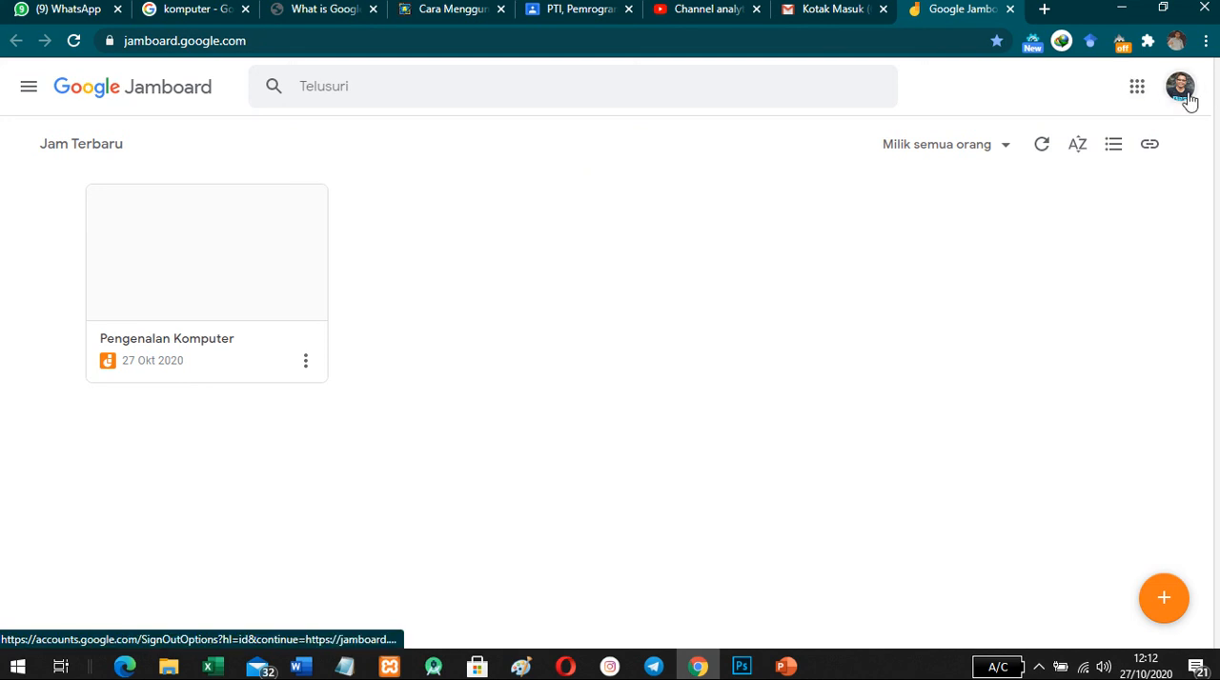
pyautogui.click(1178, 46)
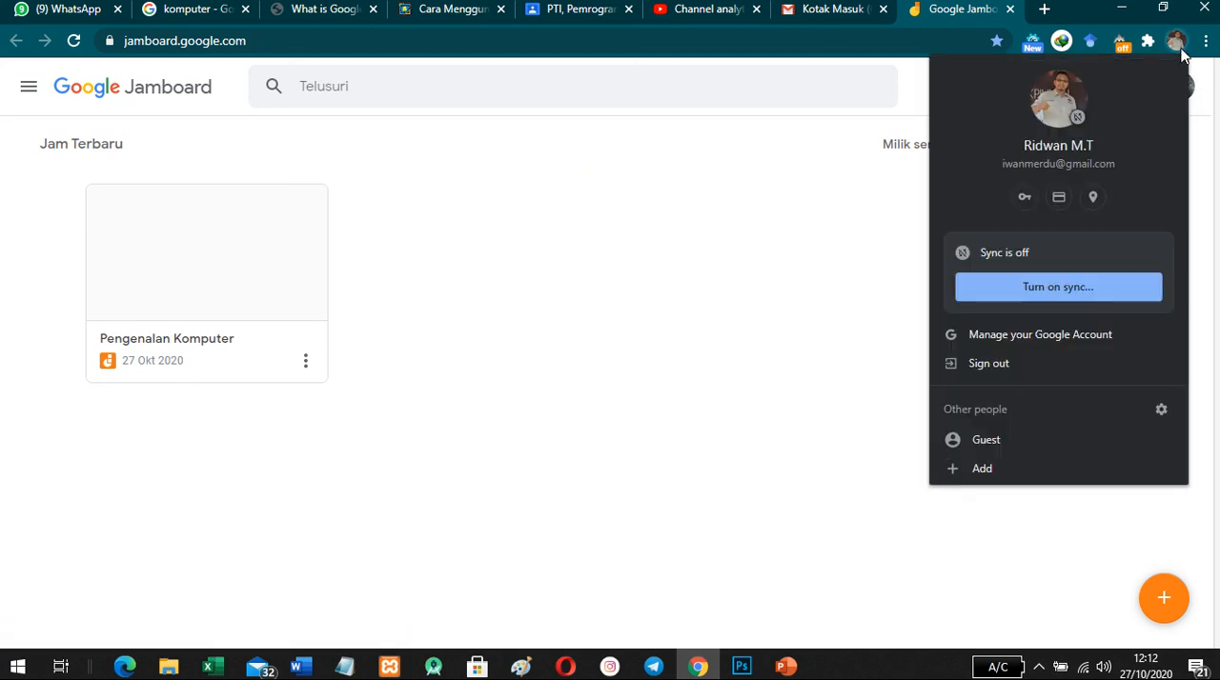
pyautogui.click(1186, 95)
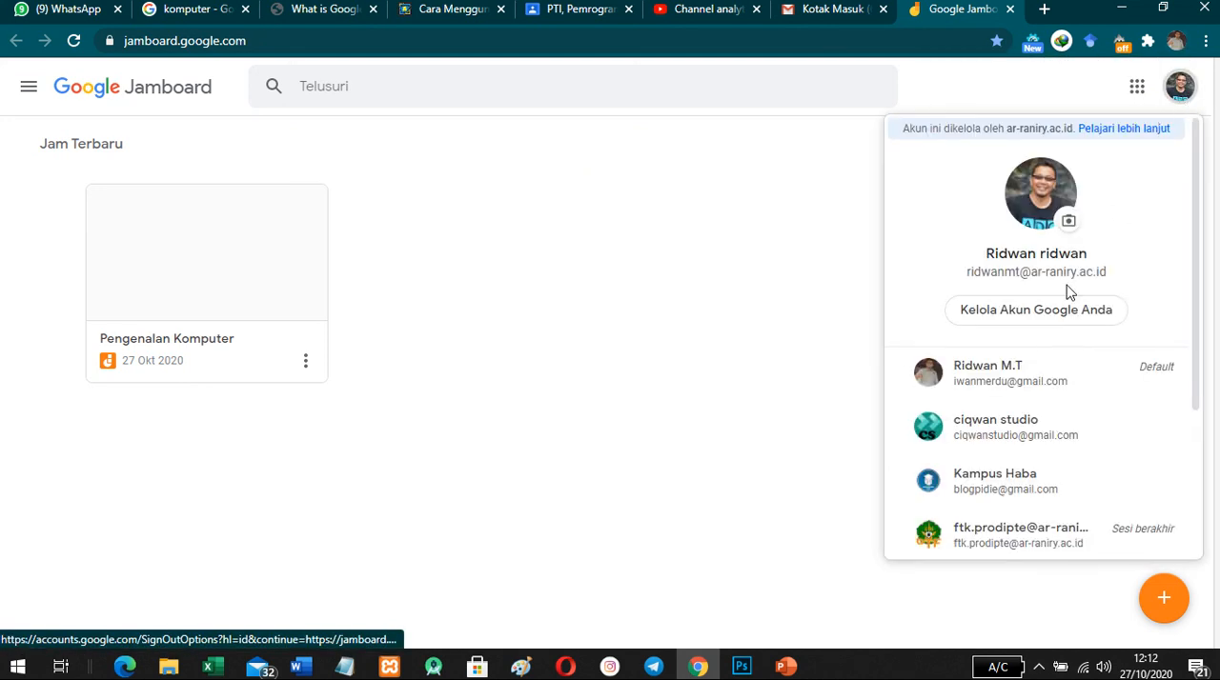
pyautogui.click(622, 264)
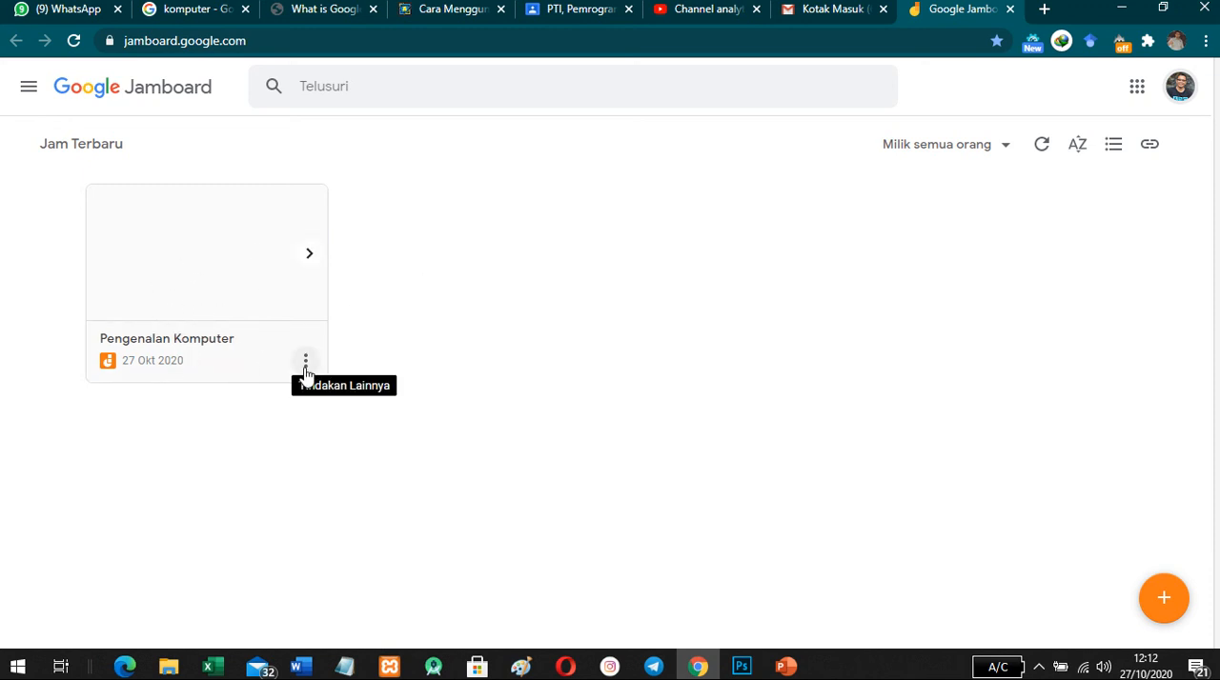
# - Delete the Jam named Pengenalan Komputer
pyautogui.click(305, 363)
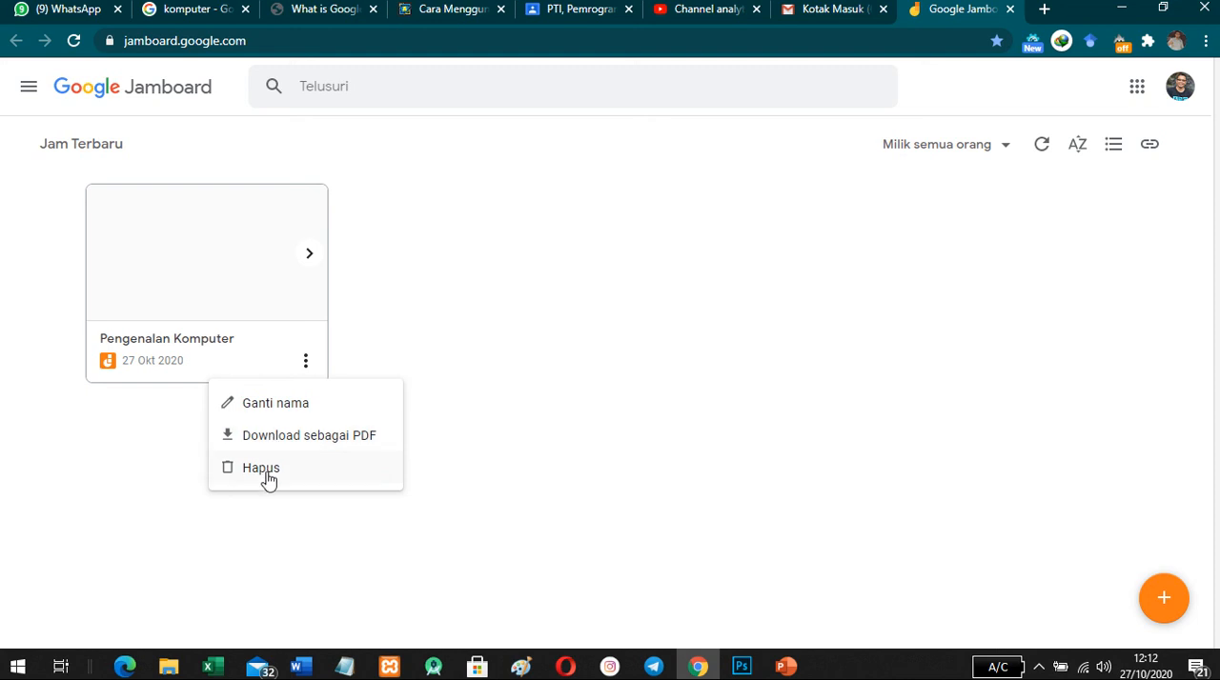
pyautogui.click(485, 203)
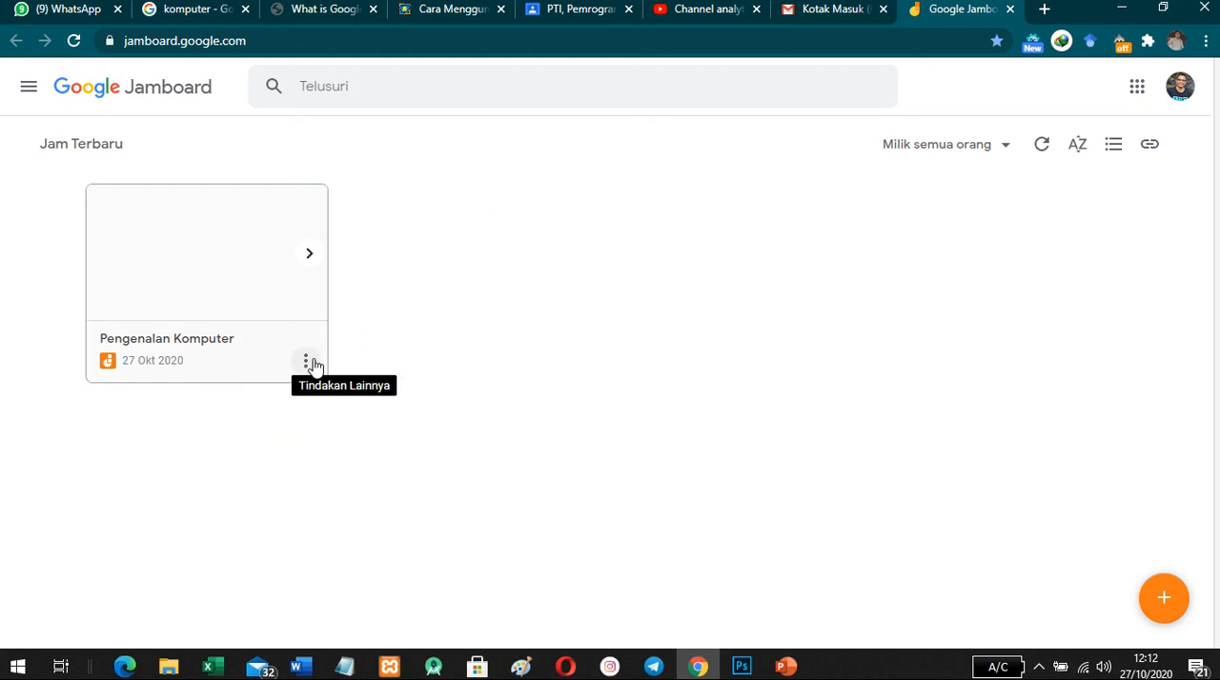
pyautogui.click(311, 362)
pyautogui.click(260, 472)
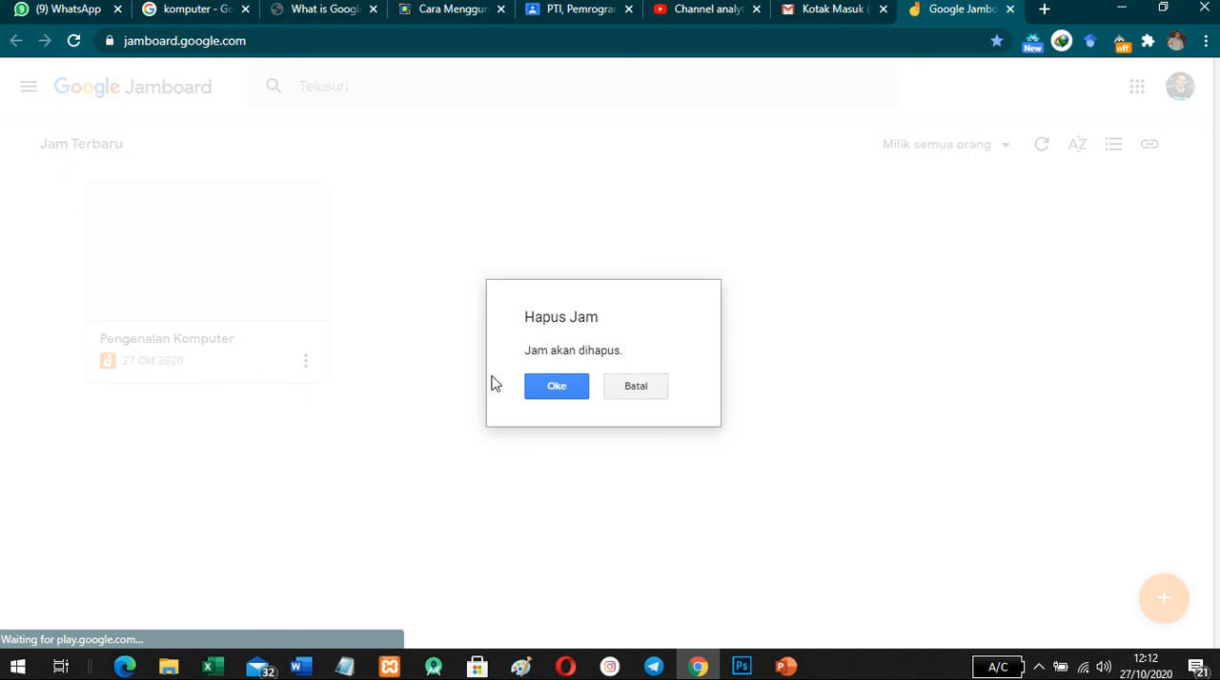
pyautogui.click(558, 387)
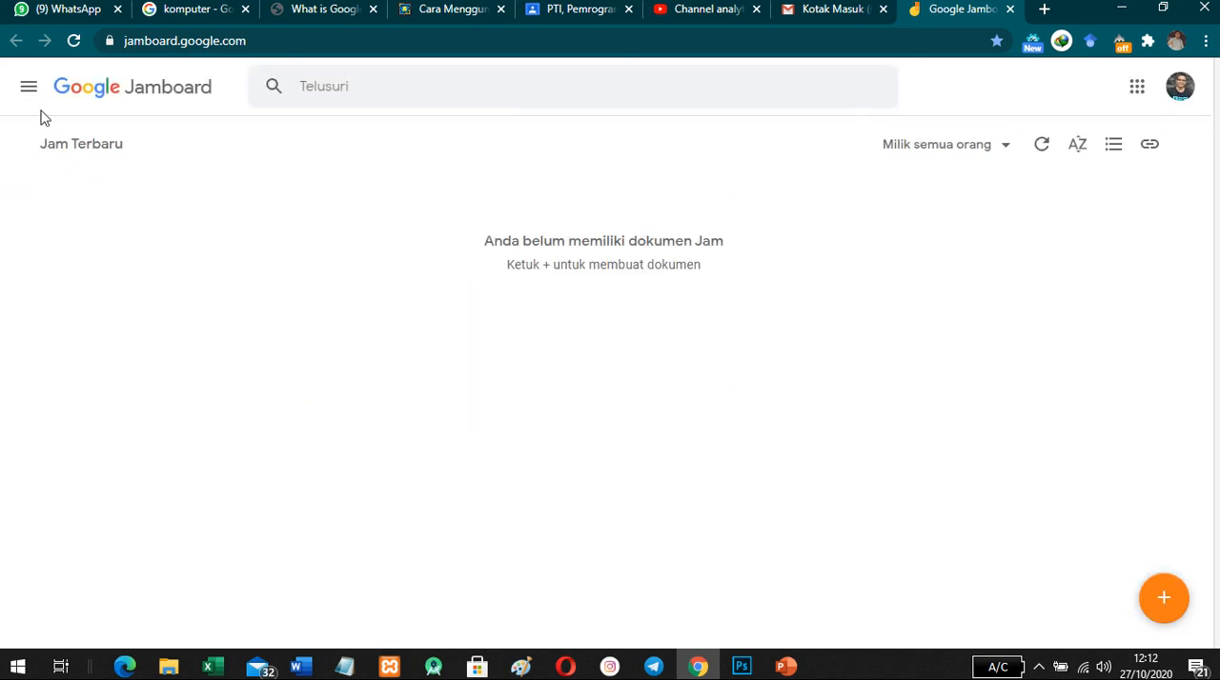
# - Examine the home page's ownership filter choices, the open-by-code dialog and the main navigation entries
pyautogui.click(1007, 155)
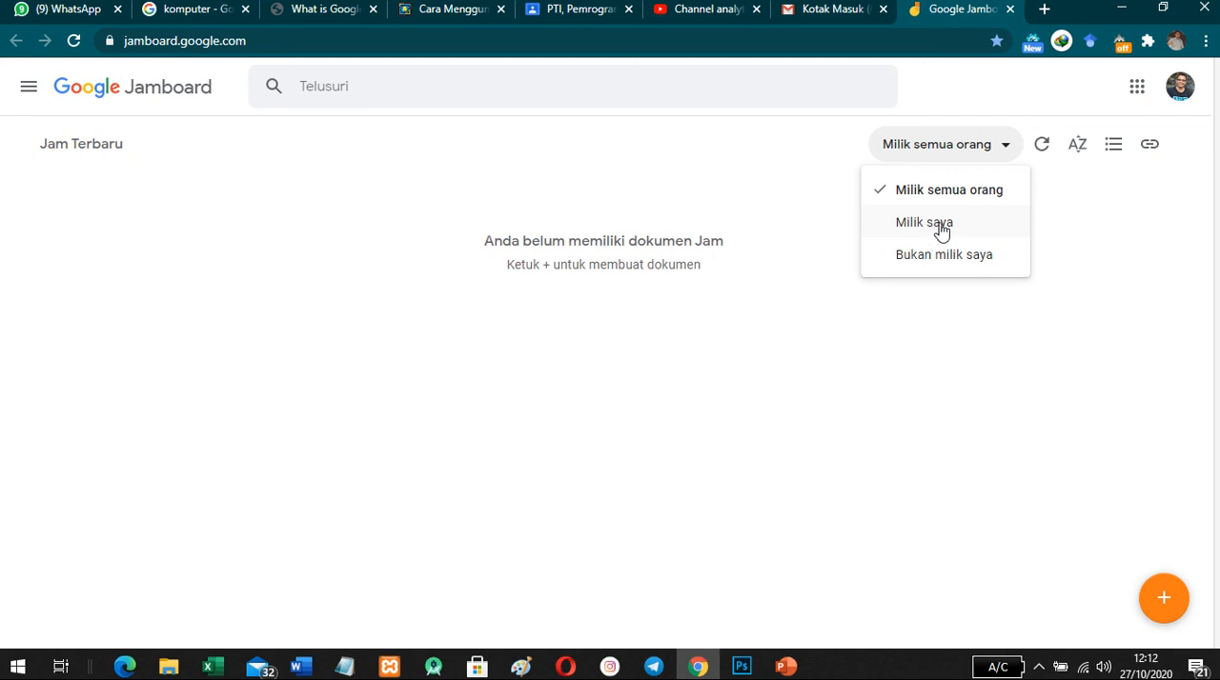
pyautogui.click(1081, 208)
pyautogui.click(1149, 146)
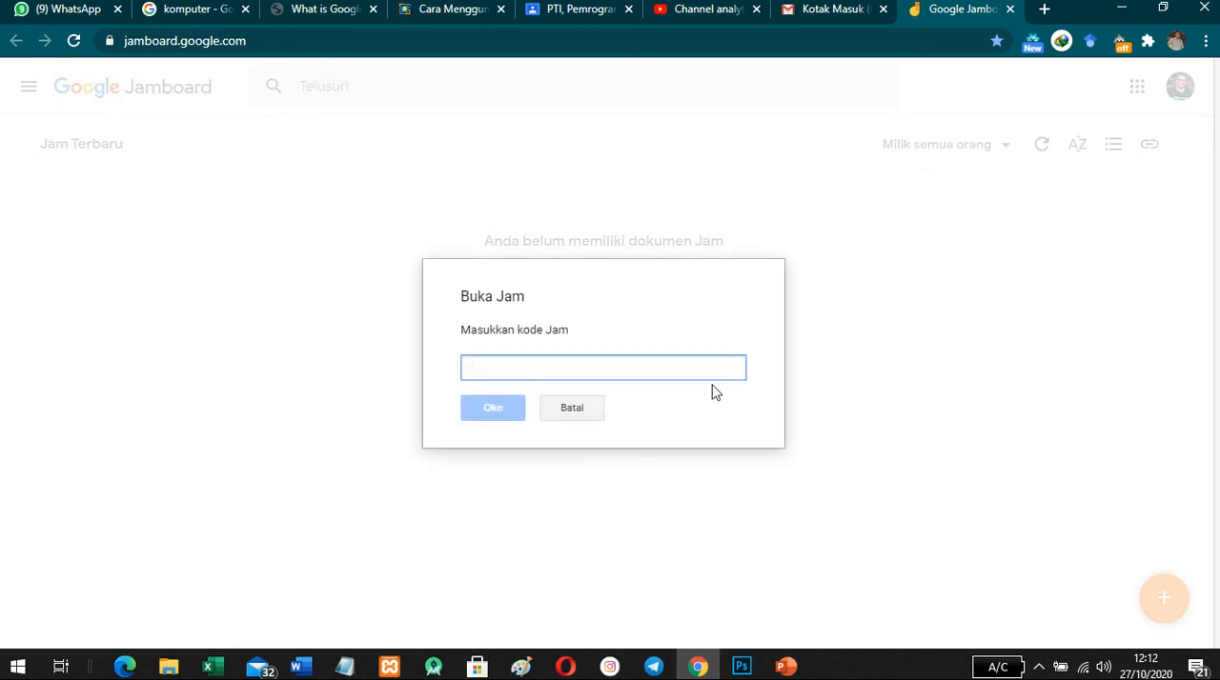
pyautogui.click(564, 412)
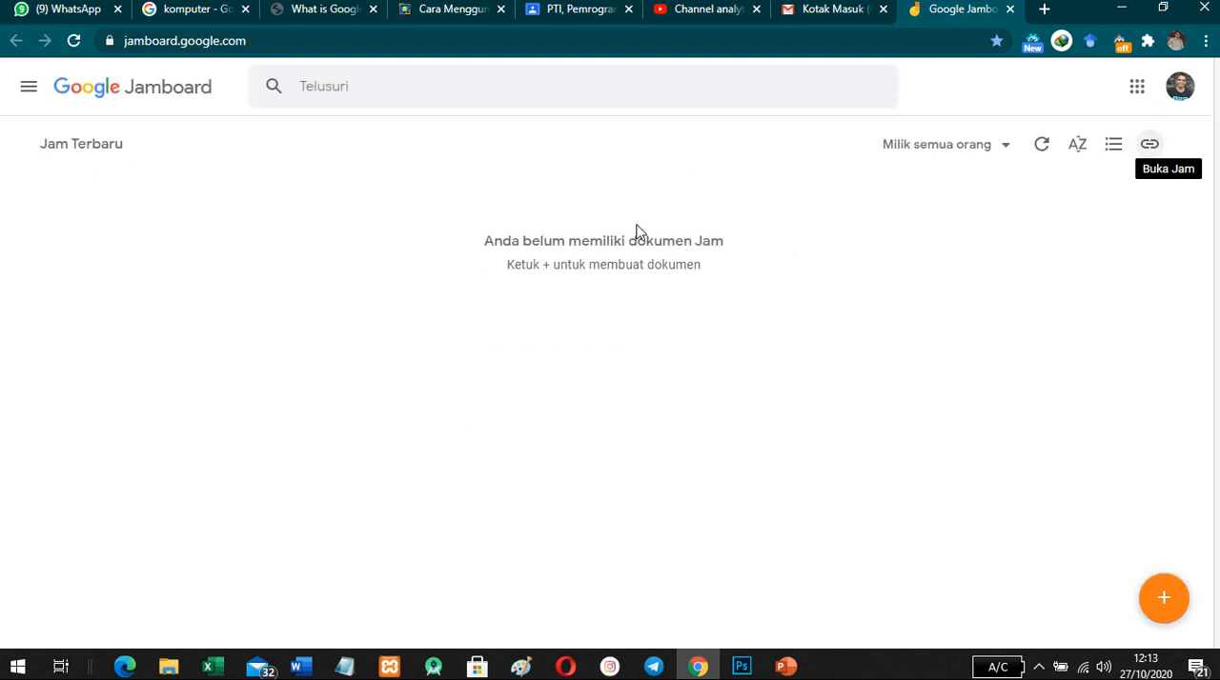
pyautogui.click(30, 103)
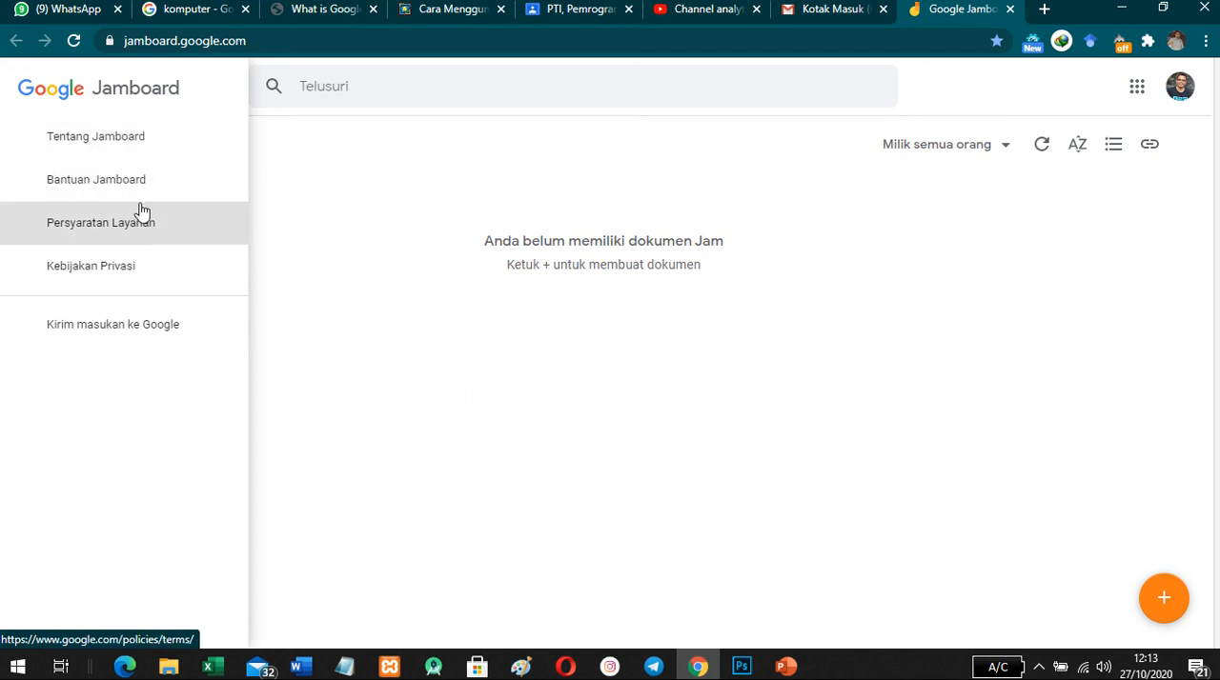
pyautogui.click(349, 204)
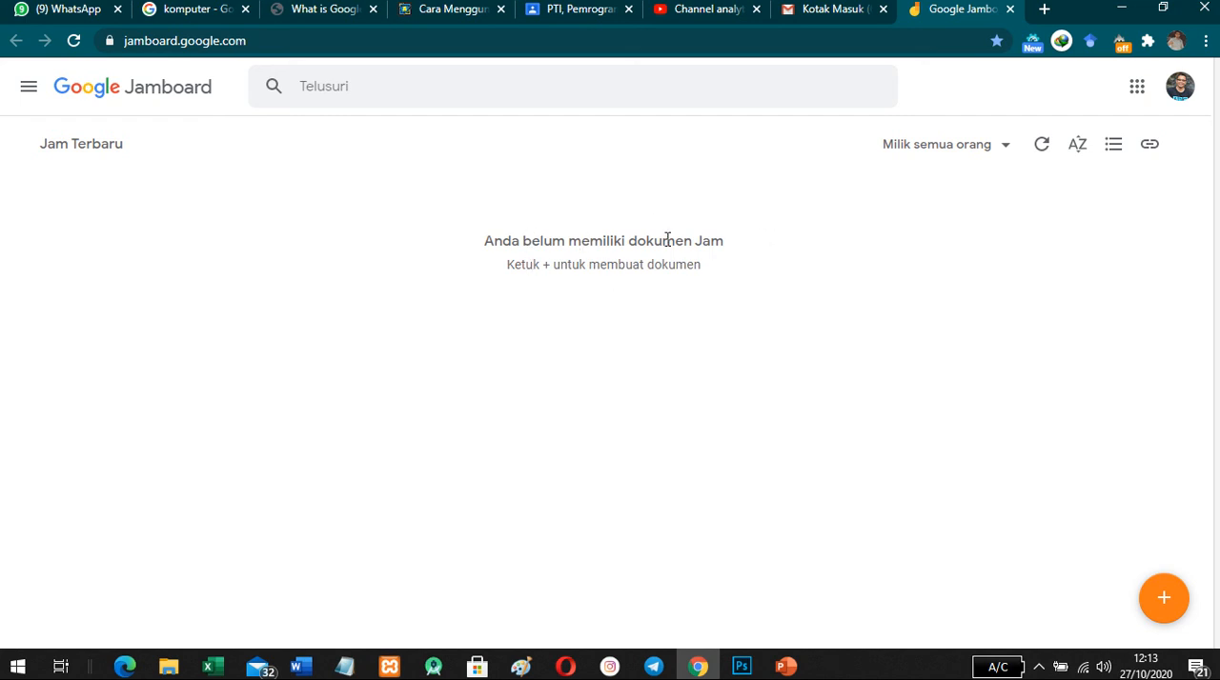
# - Create a new Jam and view its frame at 100%, 25% and fit-to-window zoom
pyautogui.click(1167, 613)
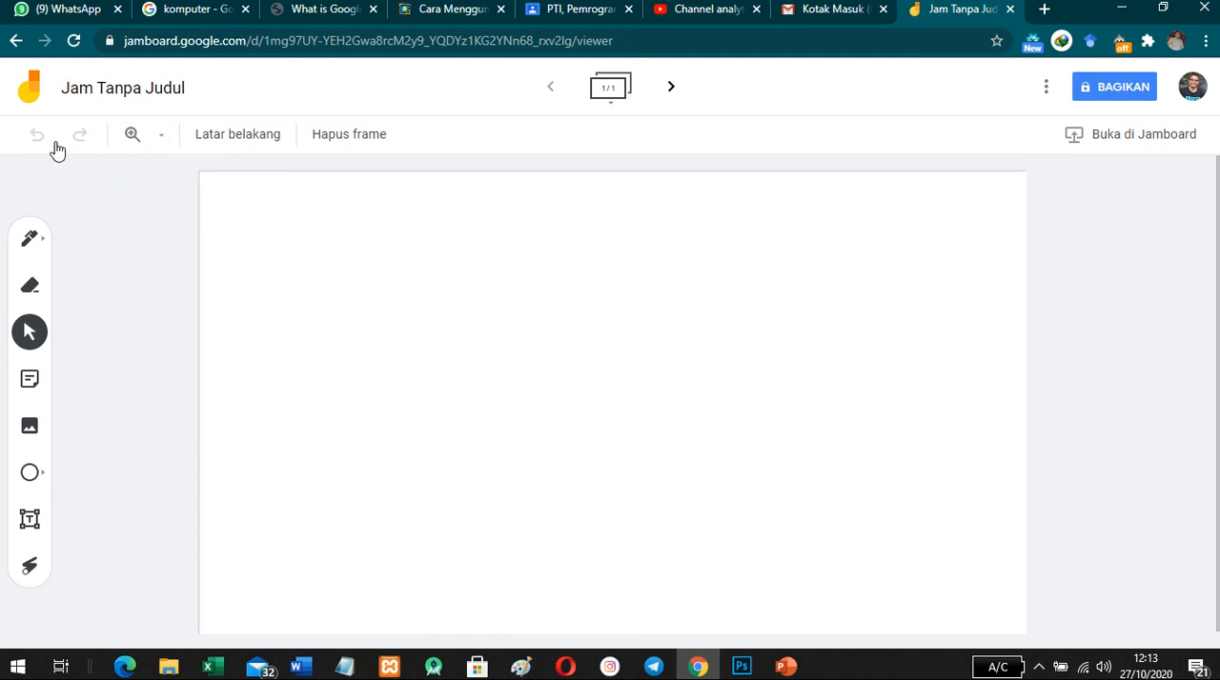
pyautogui.click(162, 135)
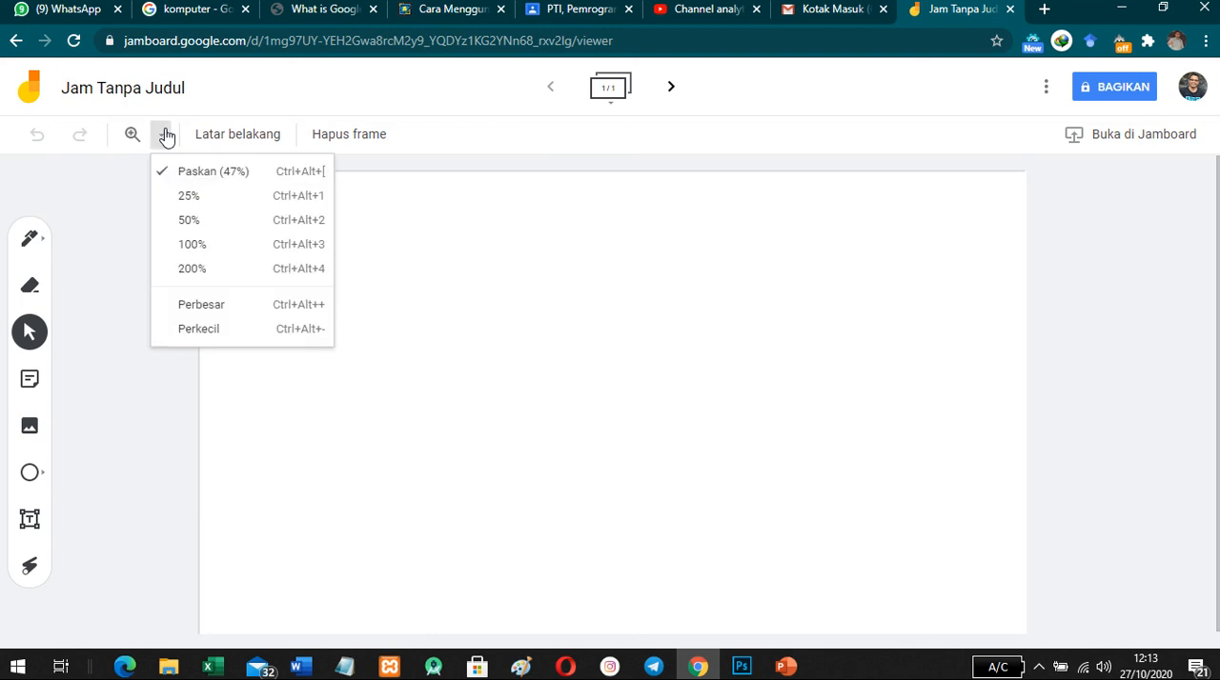
pyautogui.click(197, 246)
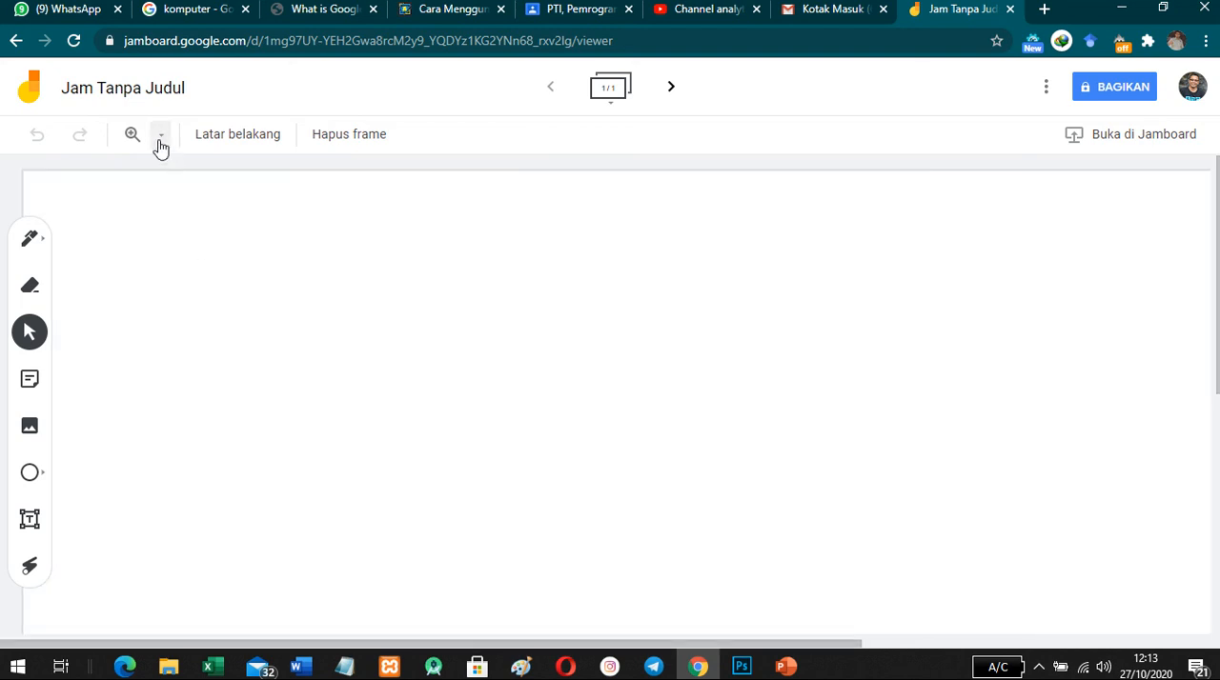
pyautogui.click(161, 138)
pyautogui.click(189, 196)
pyautogui.click(162, 138)
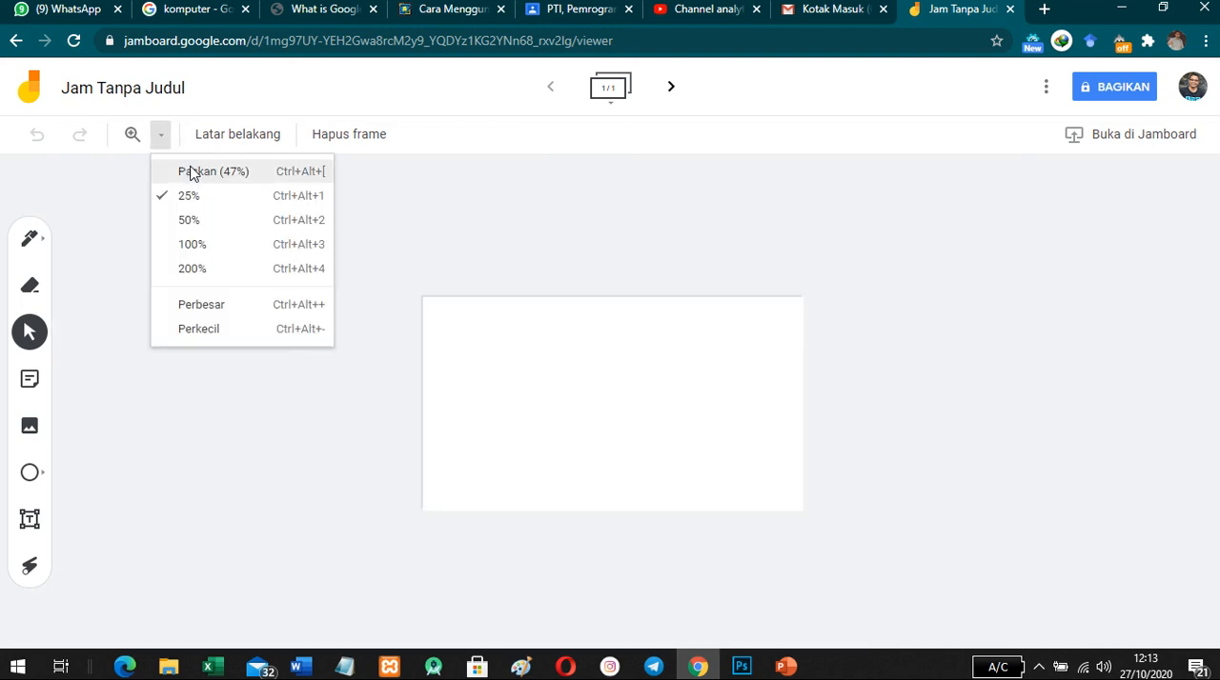
pyautogui.click(192, 173)
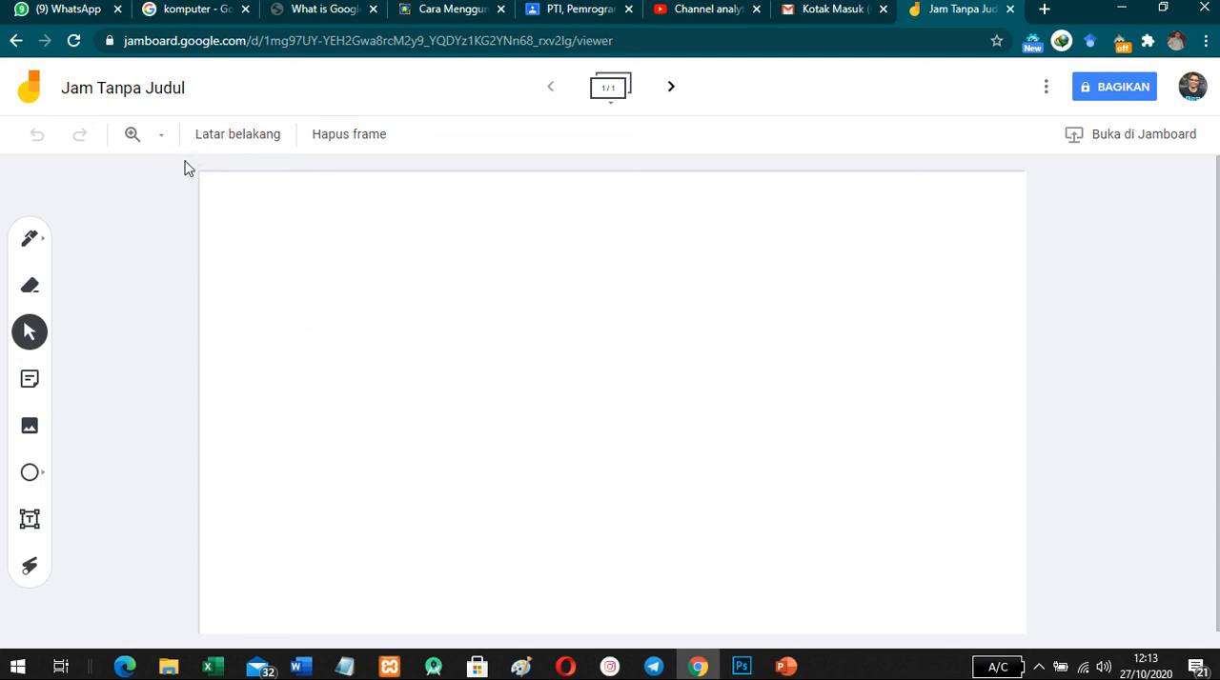
# - Try the blue, black, lined, grid and dotted backgrounds on the first frame, ending with plain white
pyautogui.click(230, 143)
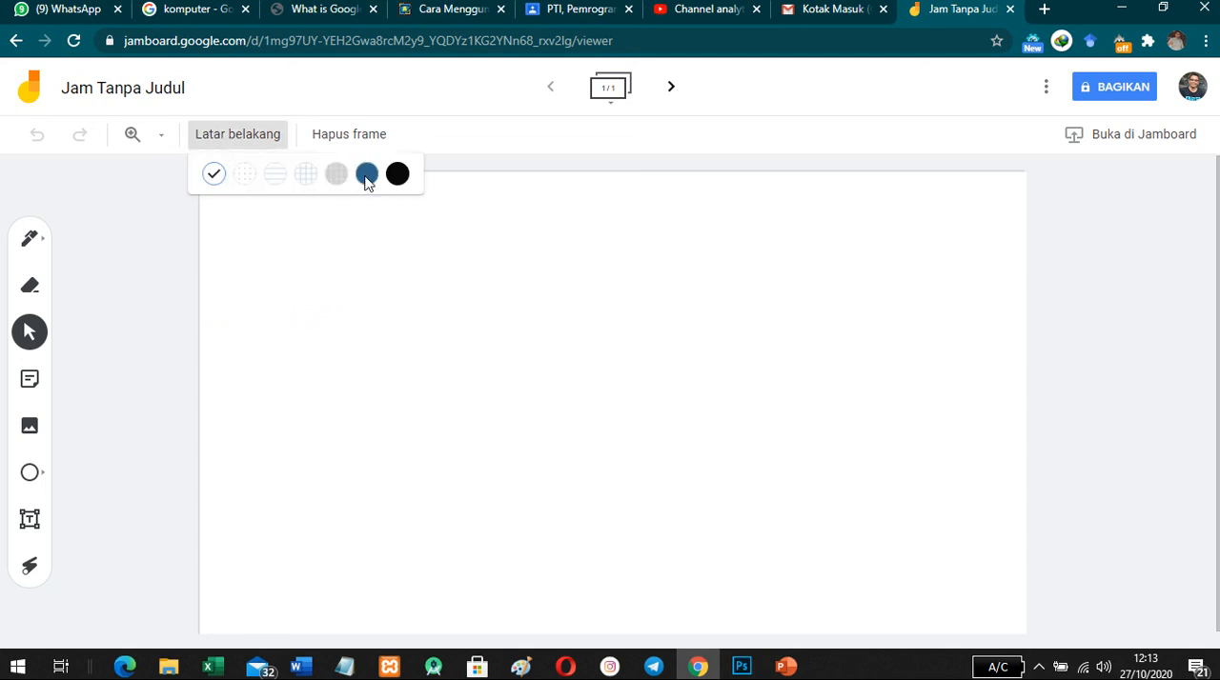
pyautogui.click(367, 174)
pyautogui.click(266, 143)
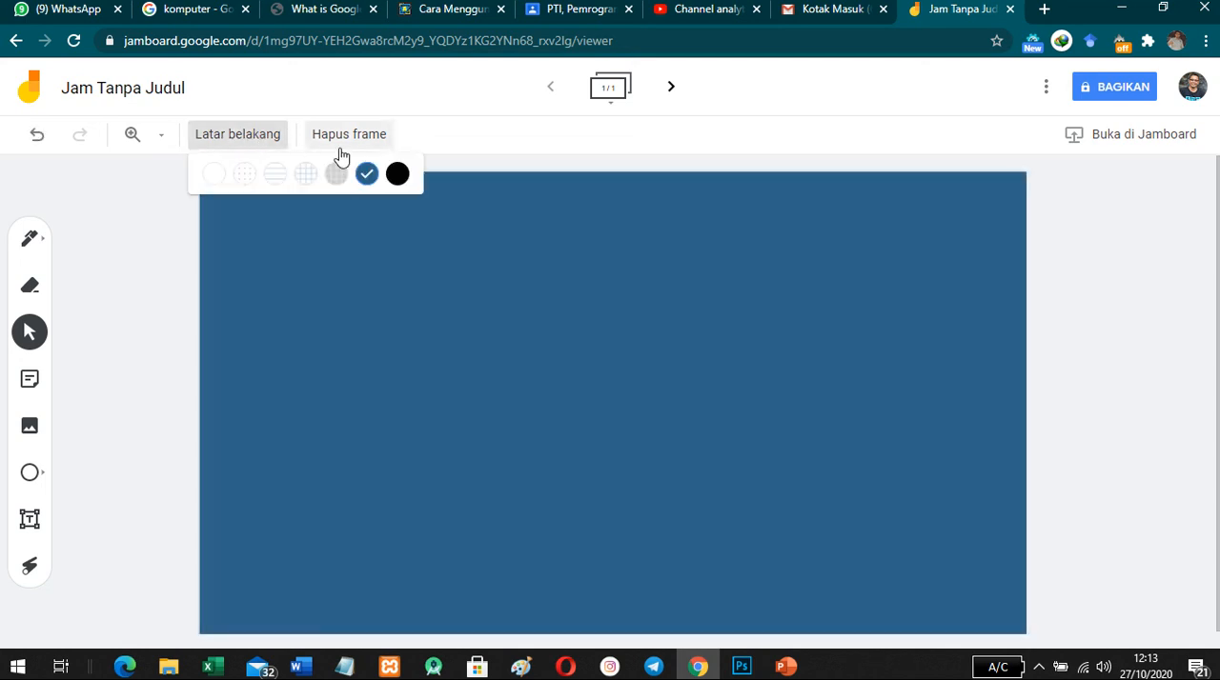
pyautogui.click(399, 175)
pyautogui.click(223, 142)
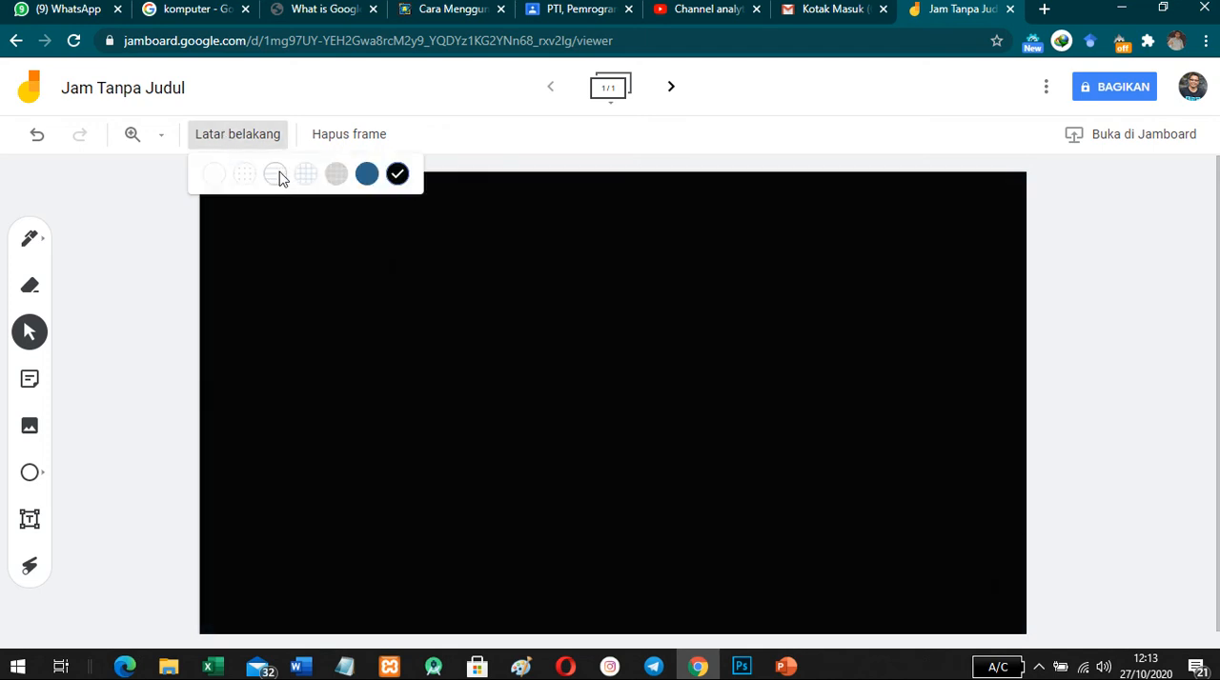
pyautogui.click(277, 173)
pyautogui.click(228, 144)
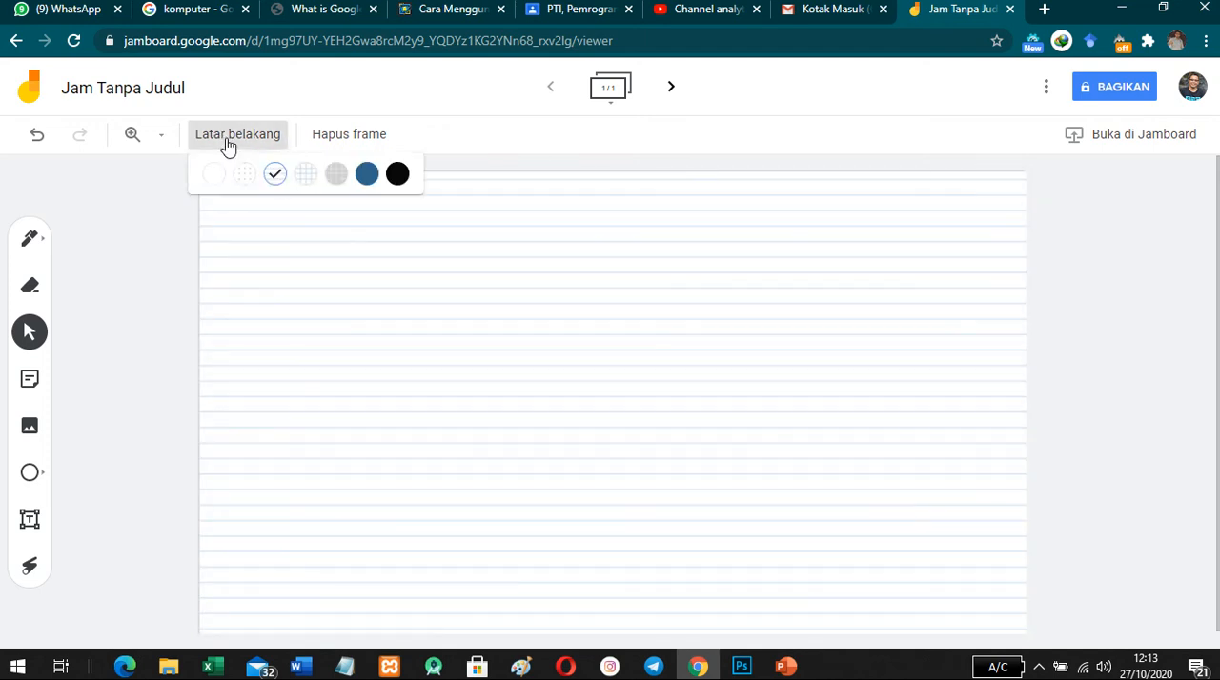
pyautogui.click(306, 180)
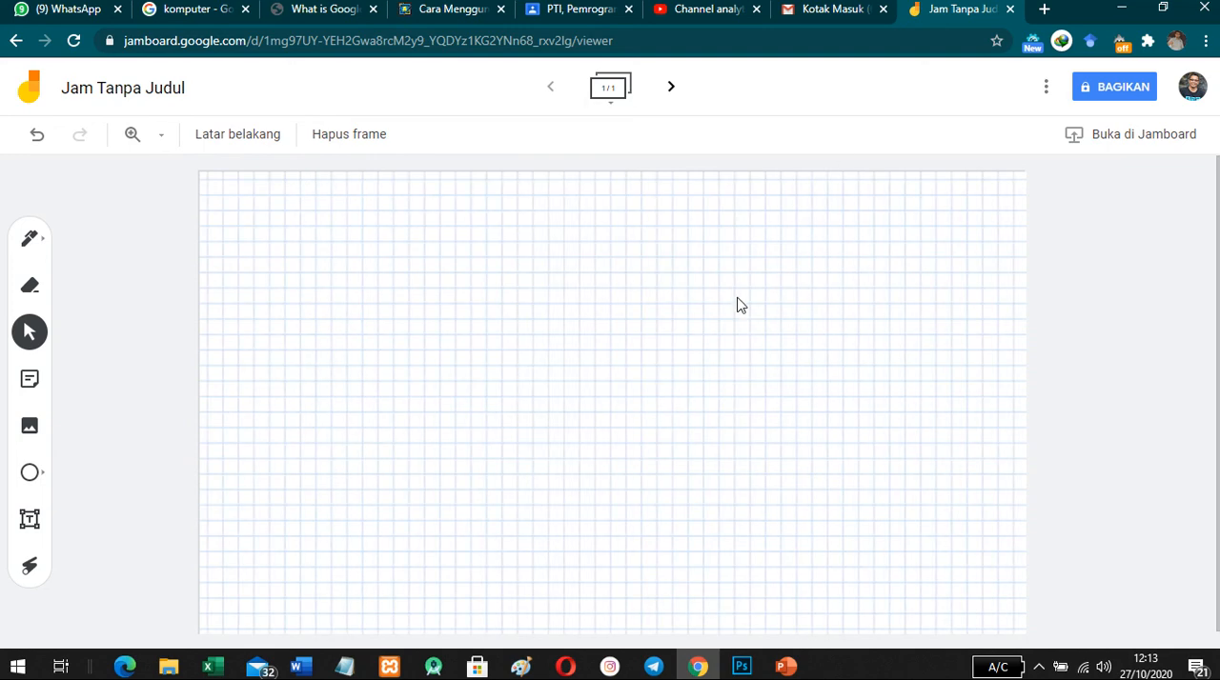
pyautogui.click(222, 140)
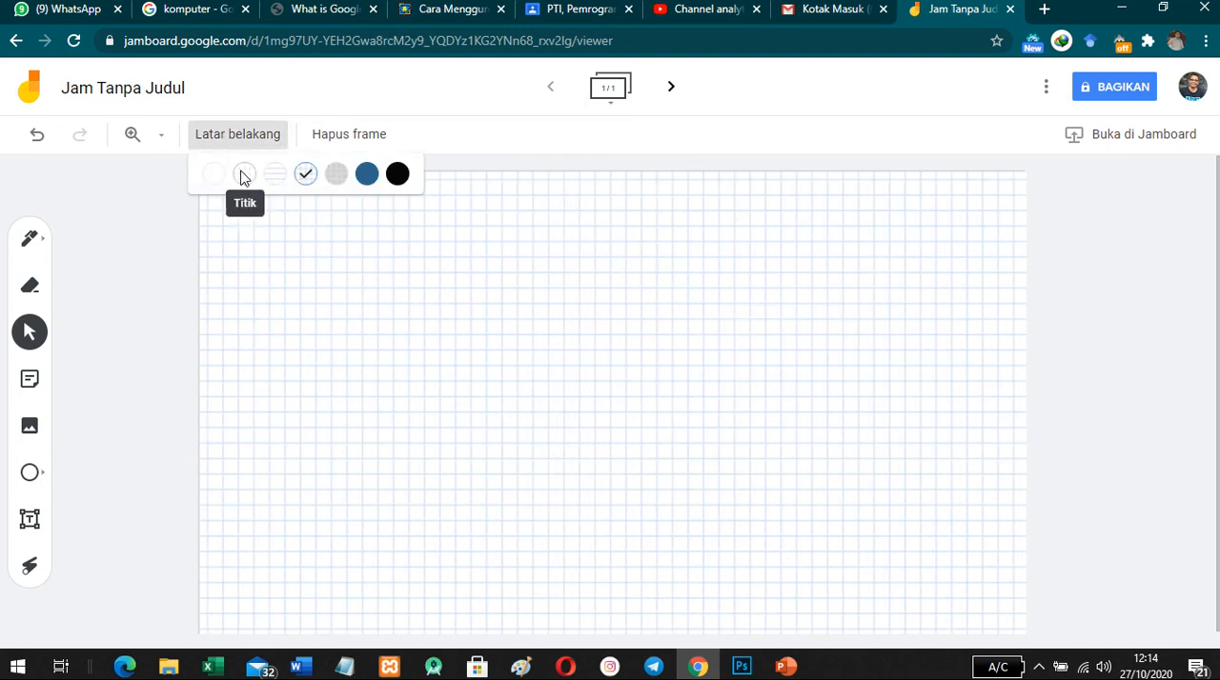
pyautogui.click(243, 177)
pyautogui.click(228, 144)
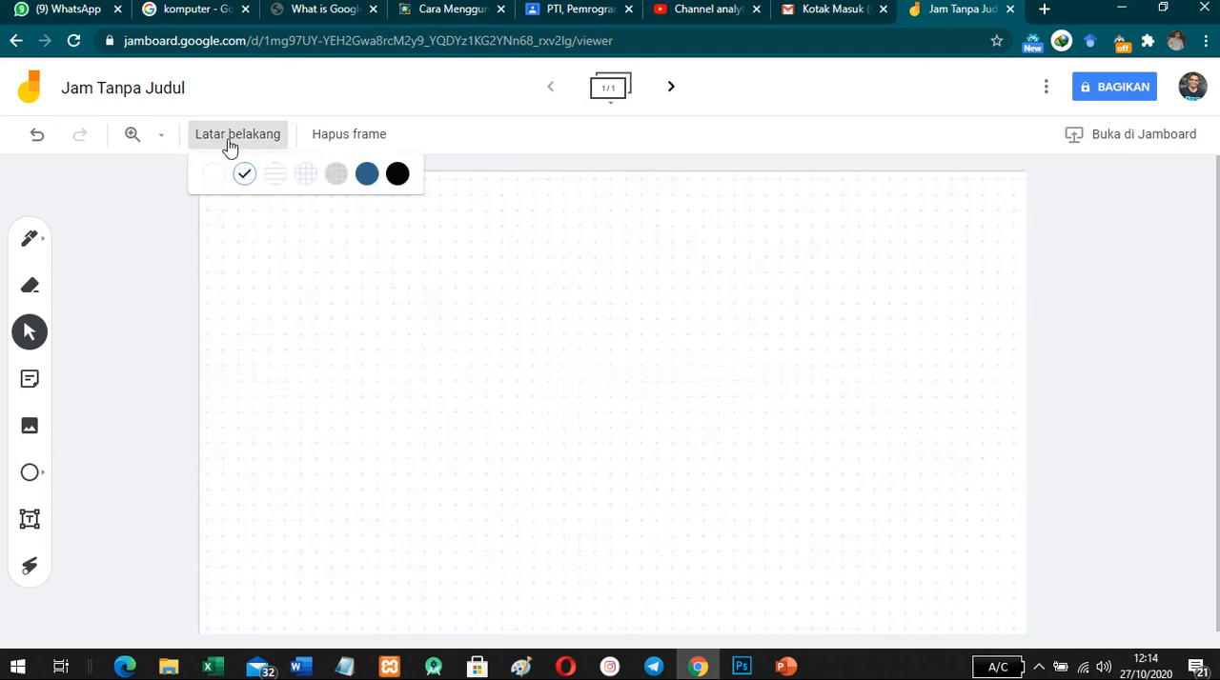
pyautogui.click(218, 181)
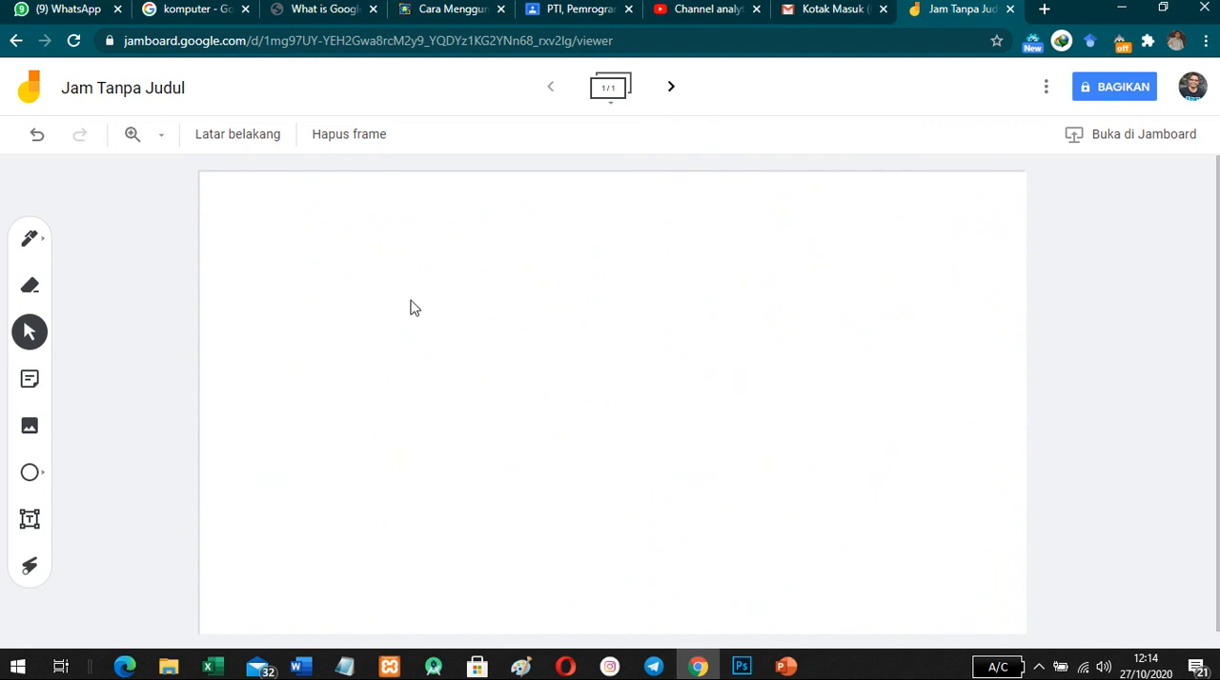
# - Add a second and a third frame to the Jam, and return to the first frame
pyautogui.click(672, 89)
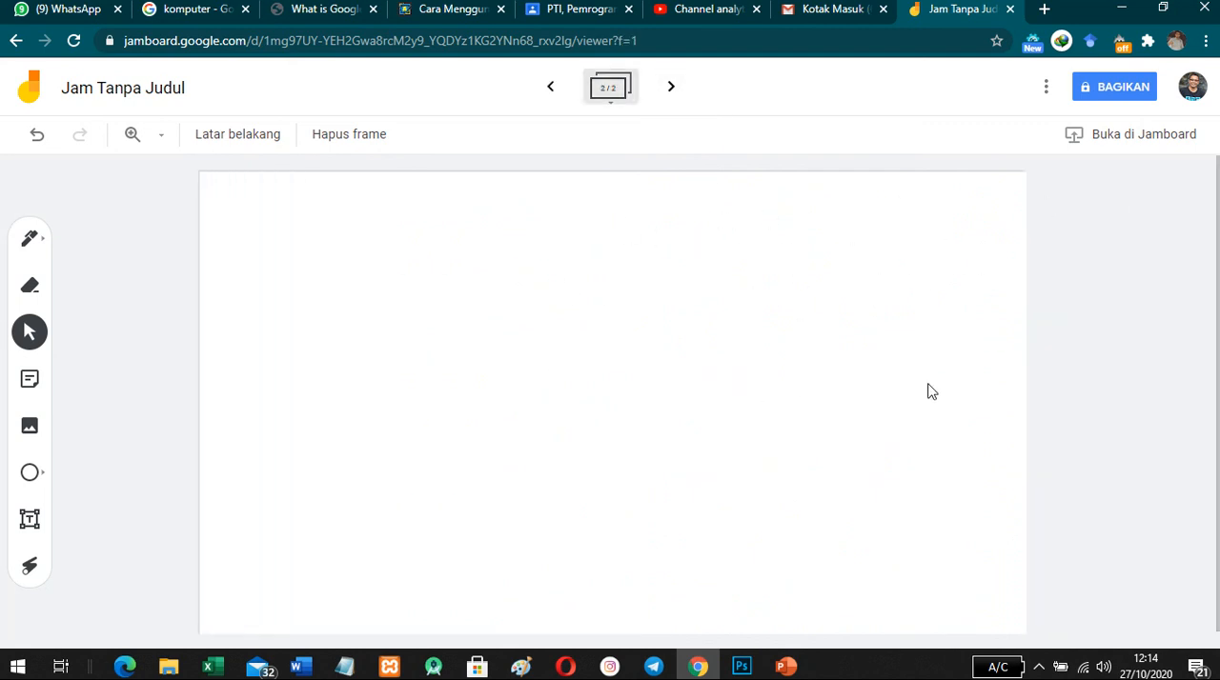
pyautogui.click(680, 98)
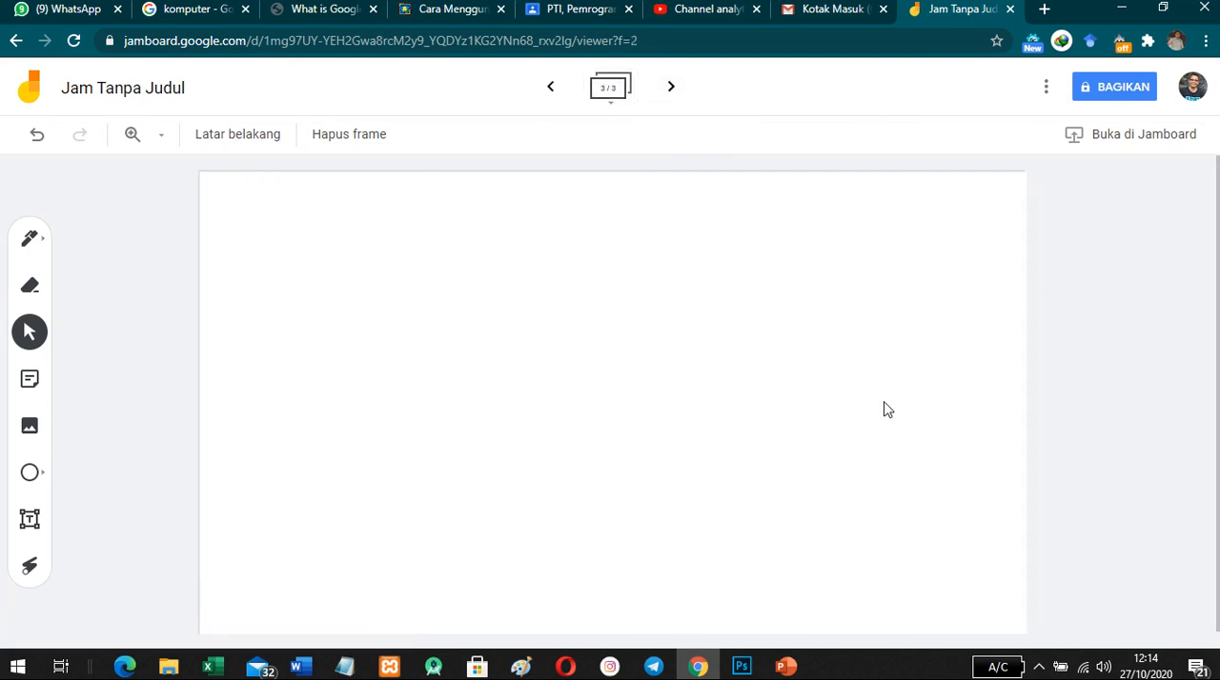
pyautogui.click(553, 90)
pyautogui.click(551, 89)
# - Set the second frame's background to solid blue
pyautogui.click(670, 91)
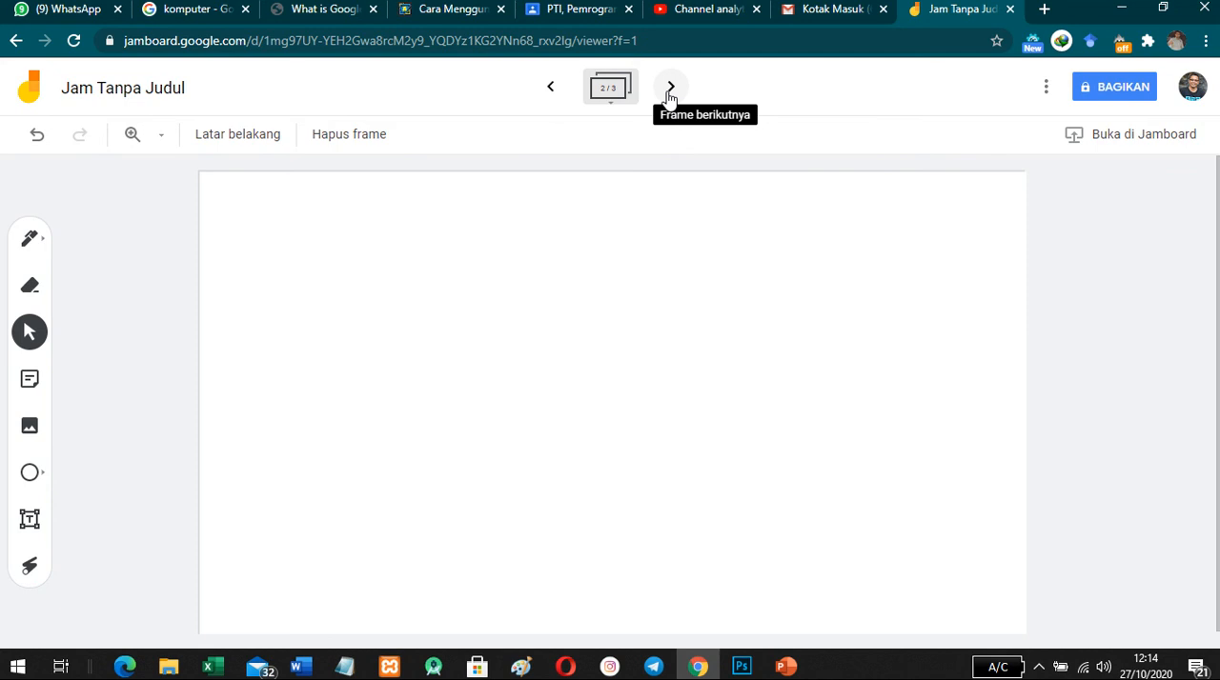
pyautogui.click(234, 136)
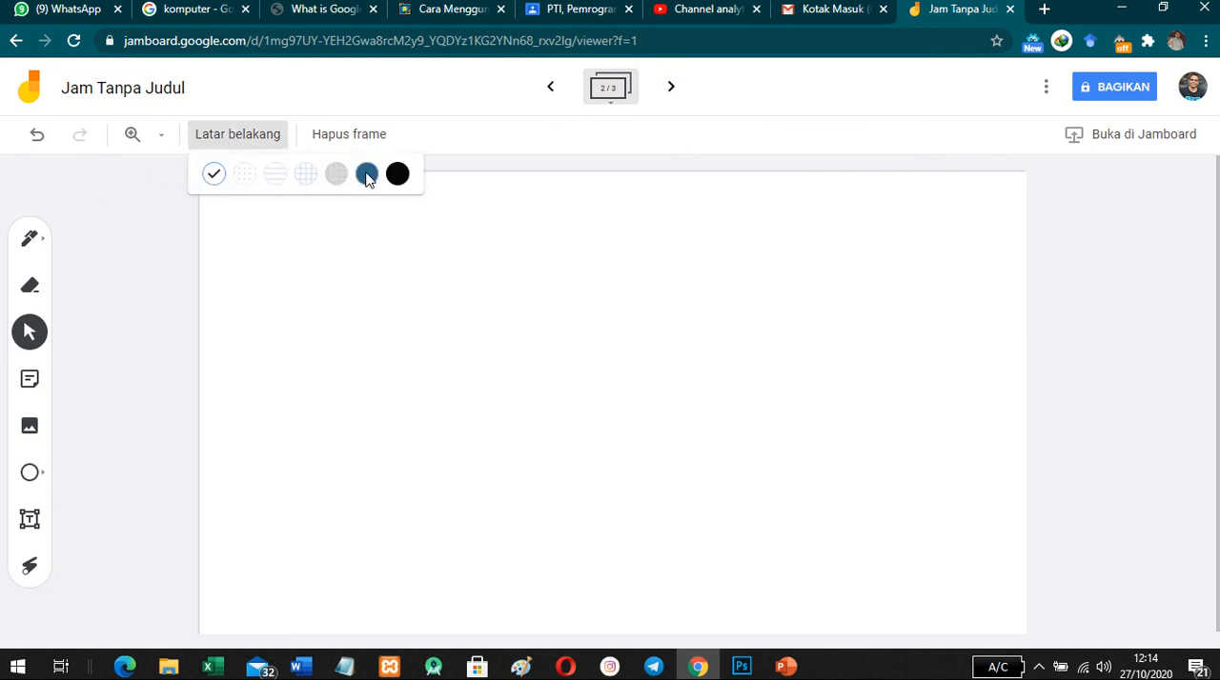
pyautogui.click(366, 175)
# - Set the third frame's background to black
pyautogui.click(669, 95)
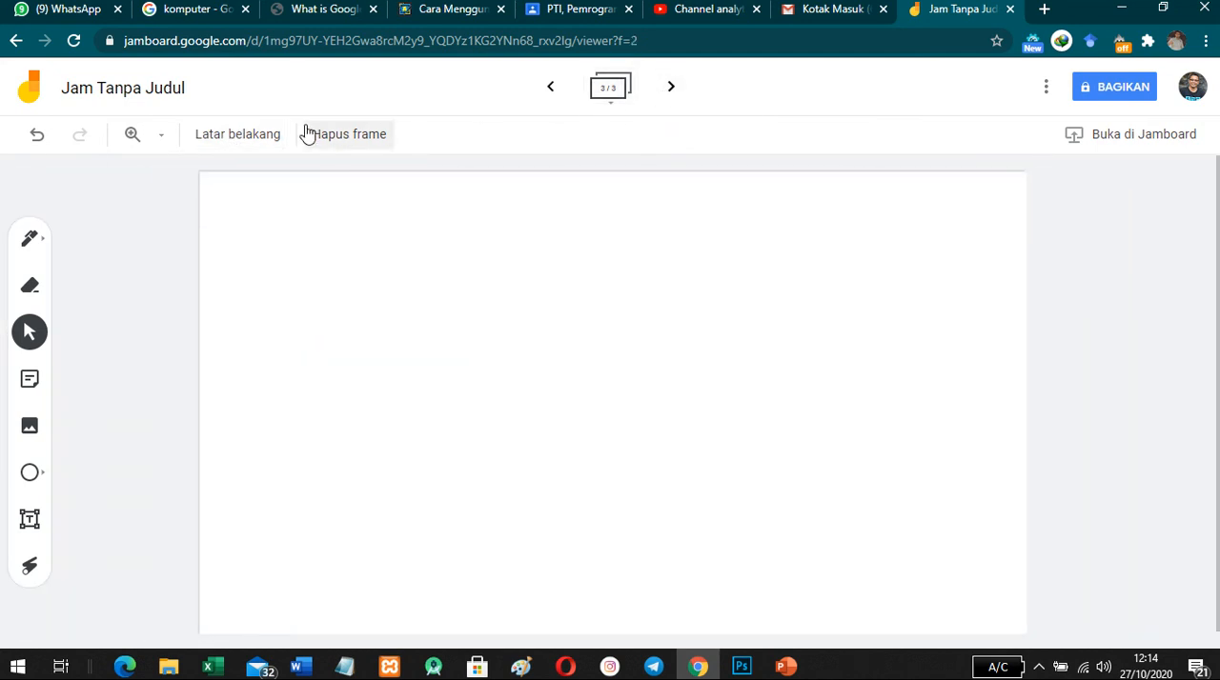
pyautogui.click(238, 135)
pyautogui.click(398, 174)
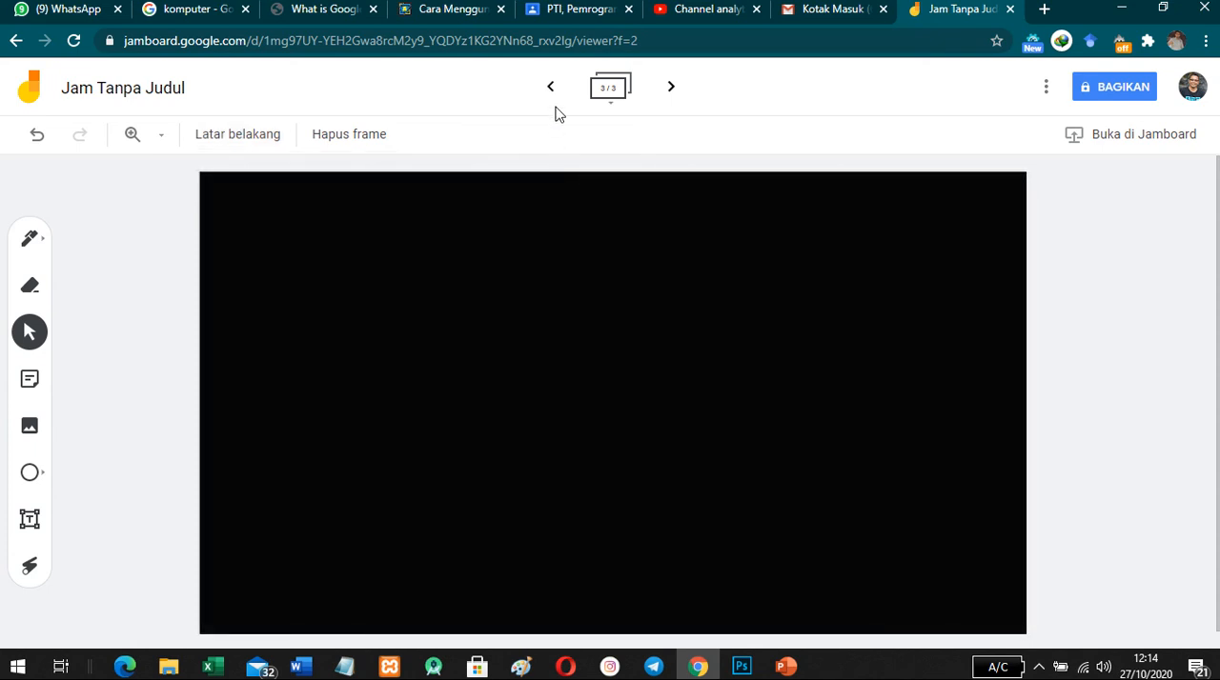
# - Return to the first frame and rename the Jam as Pengenalan Komputer
pyautogui.click(550, 89)
pyautogui.click(550, 88)
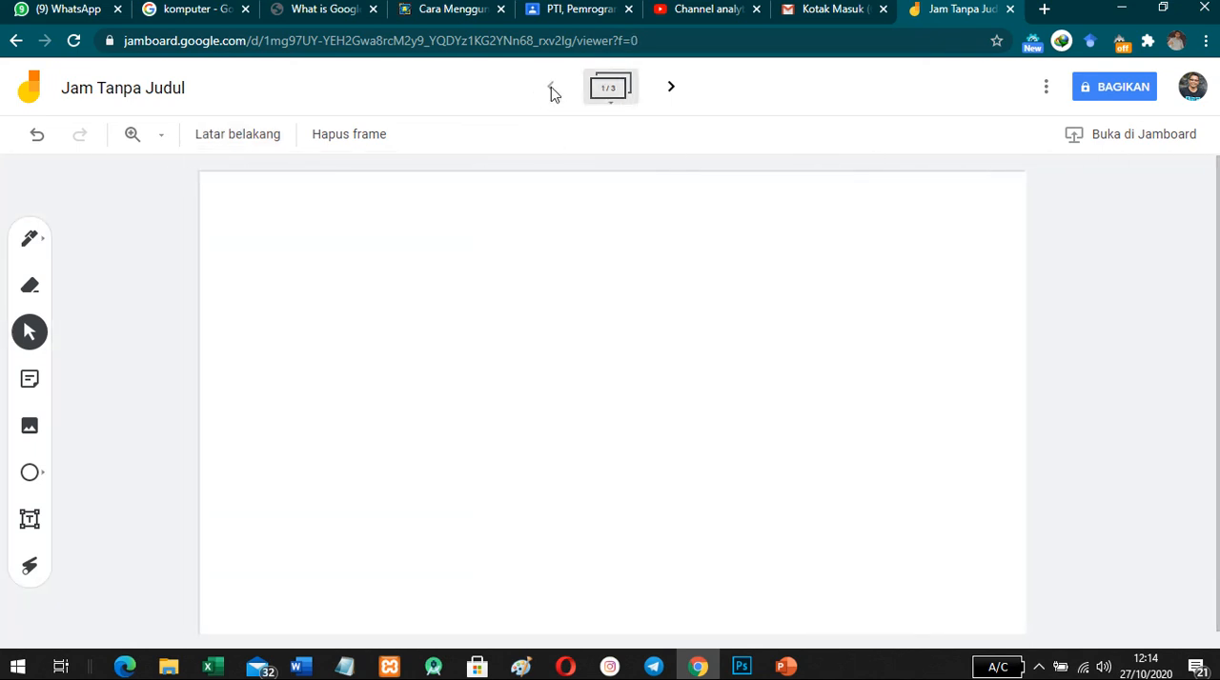
pyautogui.click(1045, 87)
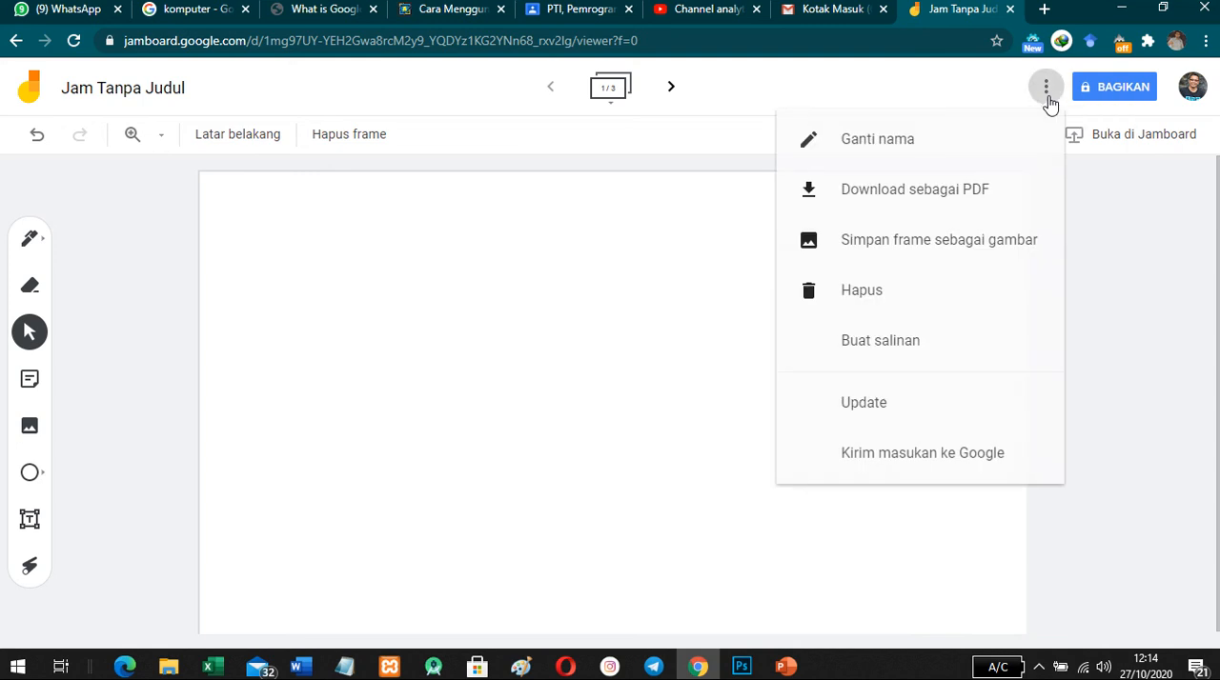
pyautogui.click(884, 151)
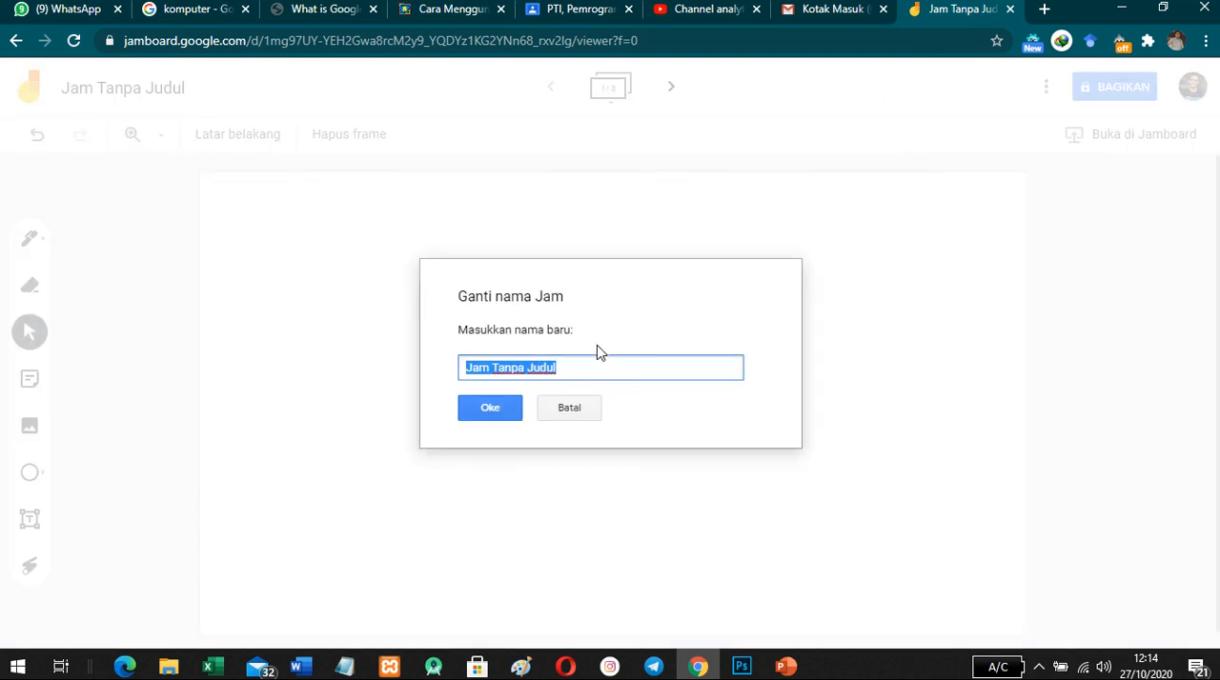
pyautogui.write('Pengenalan Komputer')
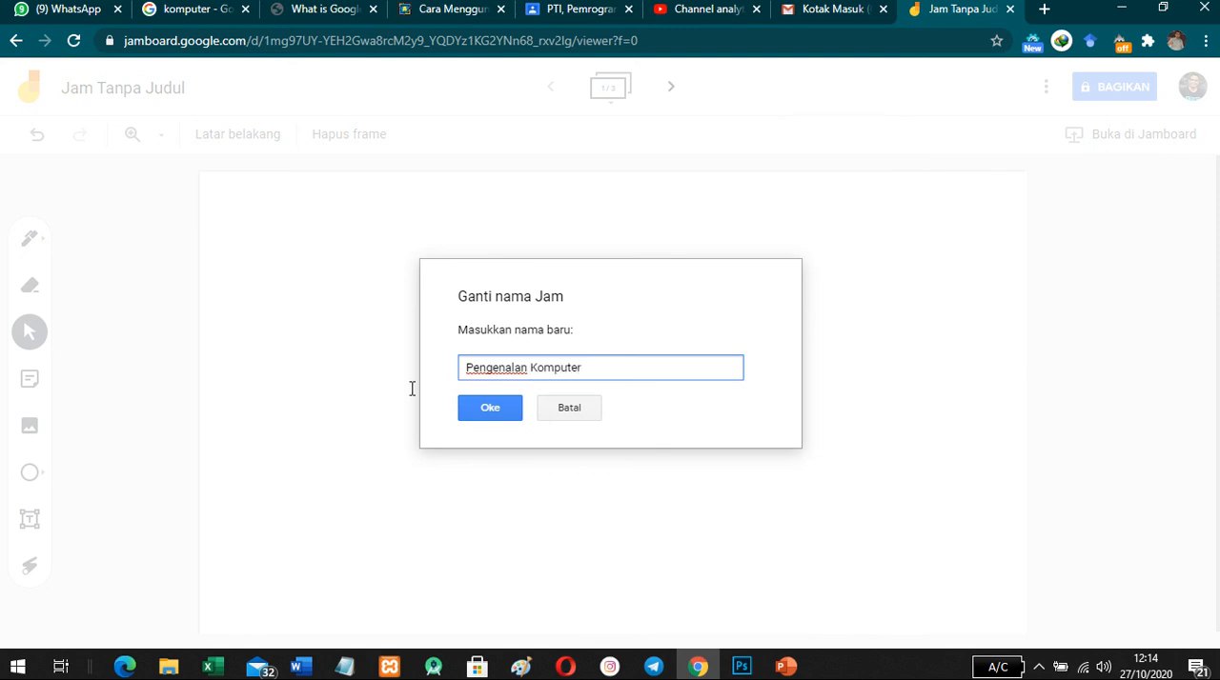
pyautogui.click(502, 415)
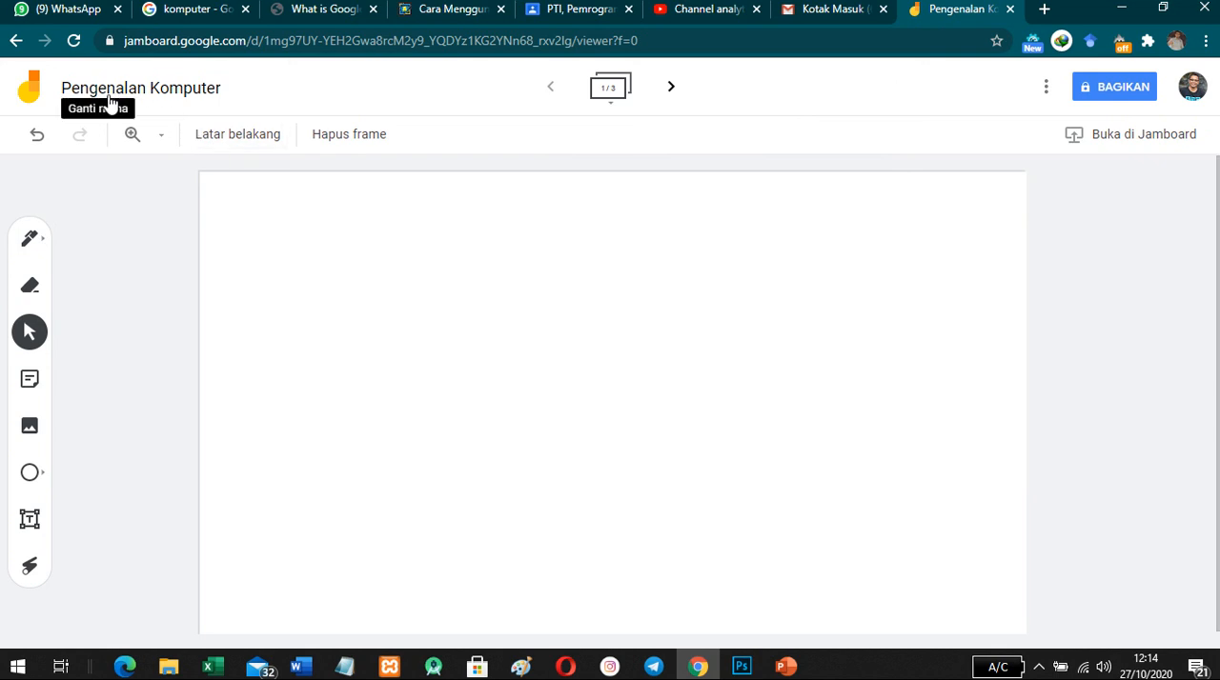
# - Change the Jam's link access from restricted to the UIN Ar-Raniry group, and copy the sharing link
pyautogui.click(1047, 90)
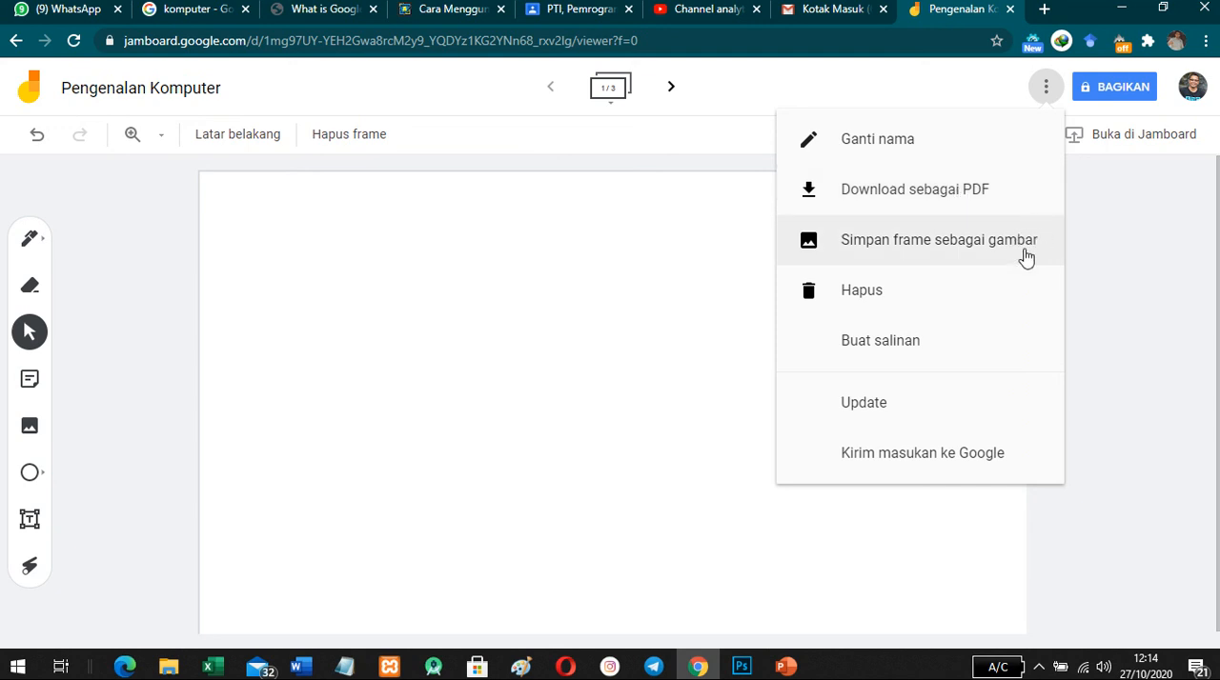
pyautogui.click(1119, 243)
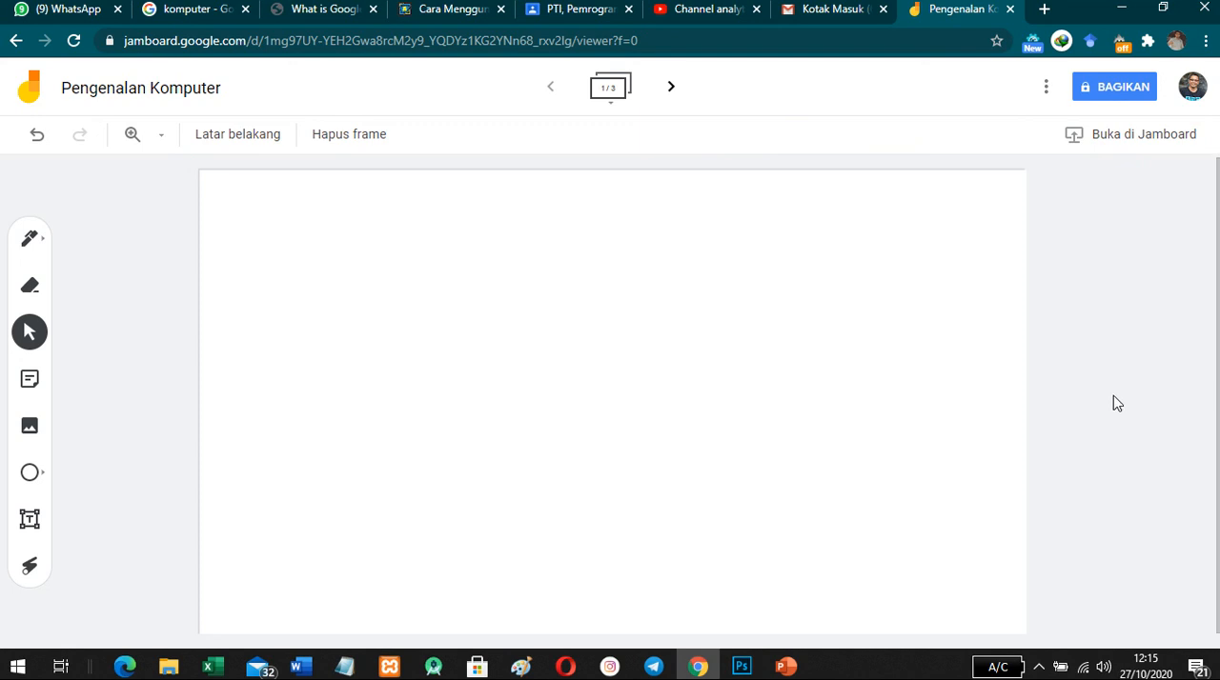
pyautogui.click(1116, 98)
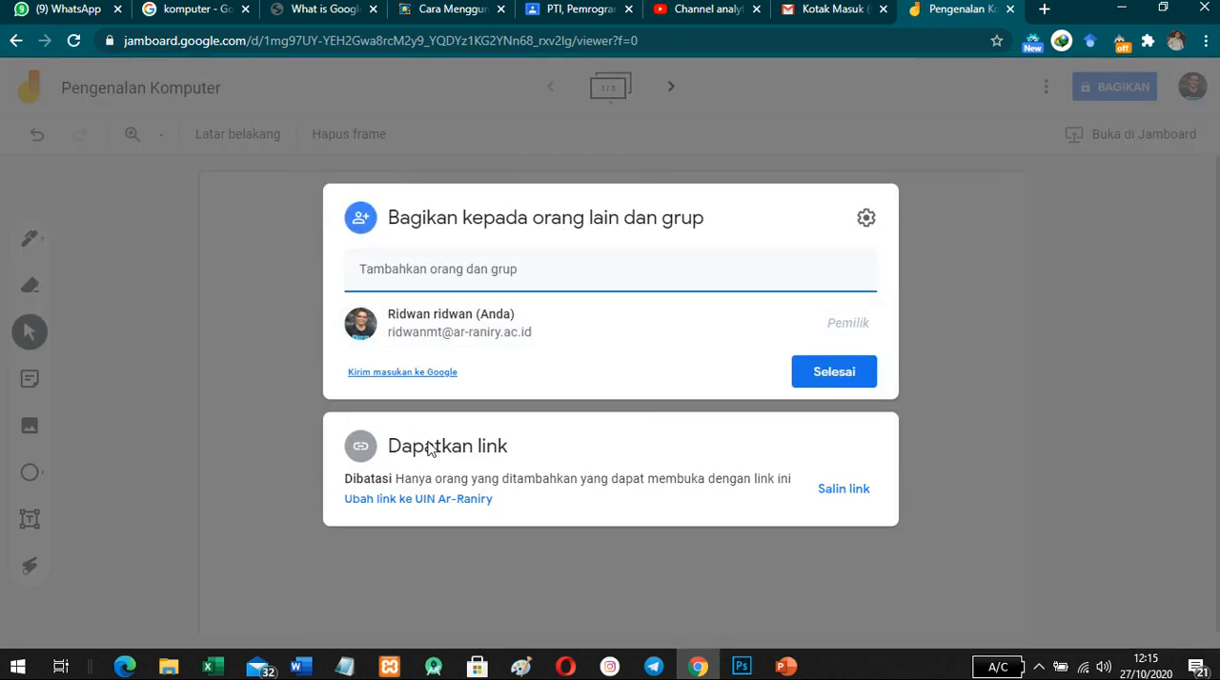
pyautogui.click(404, 501)
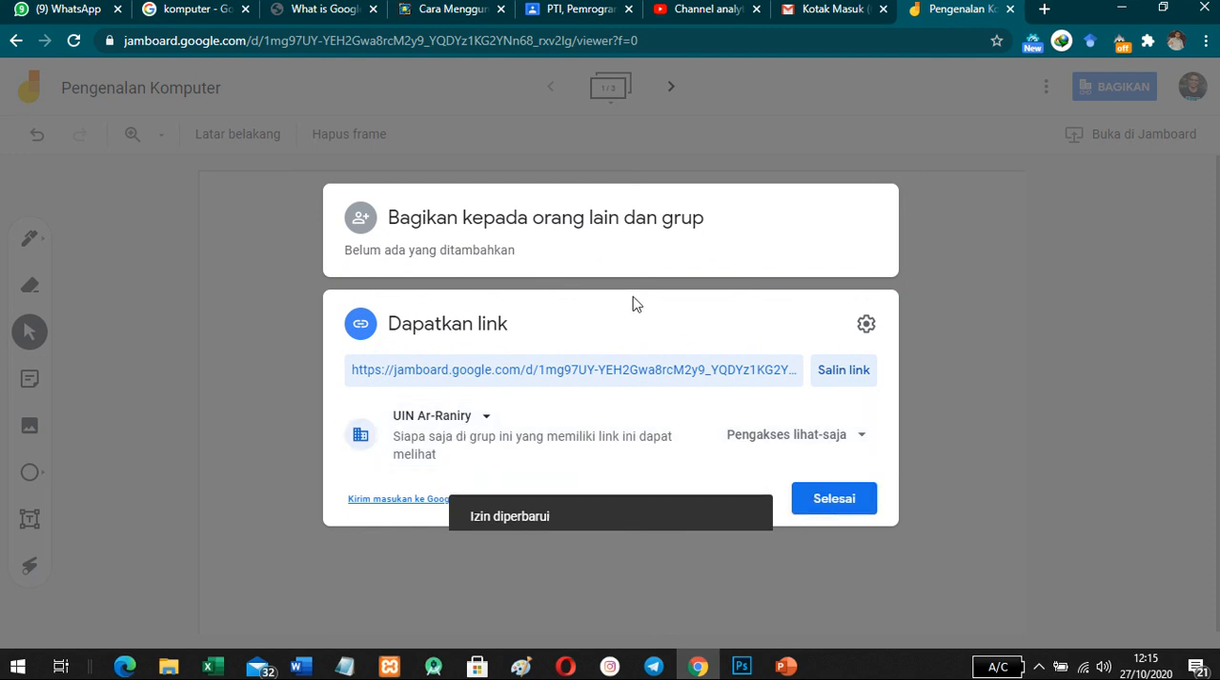
pyautogui.click(837, 376)
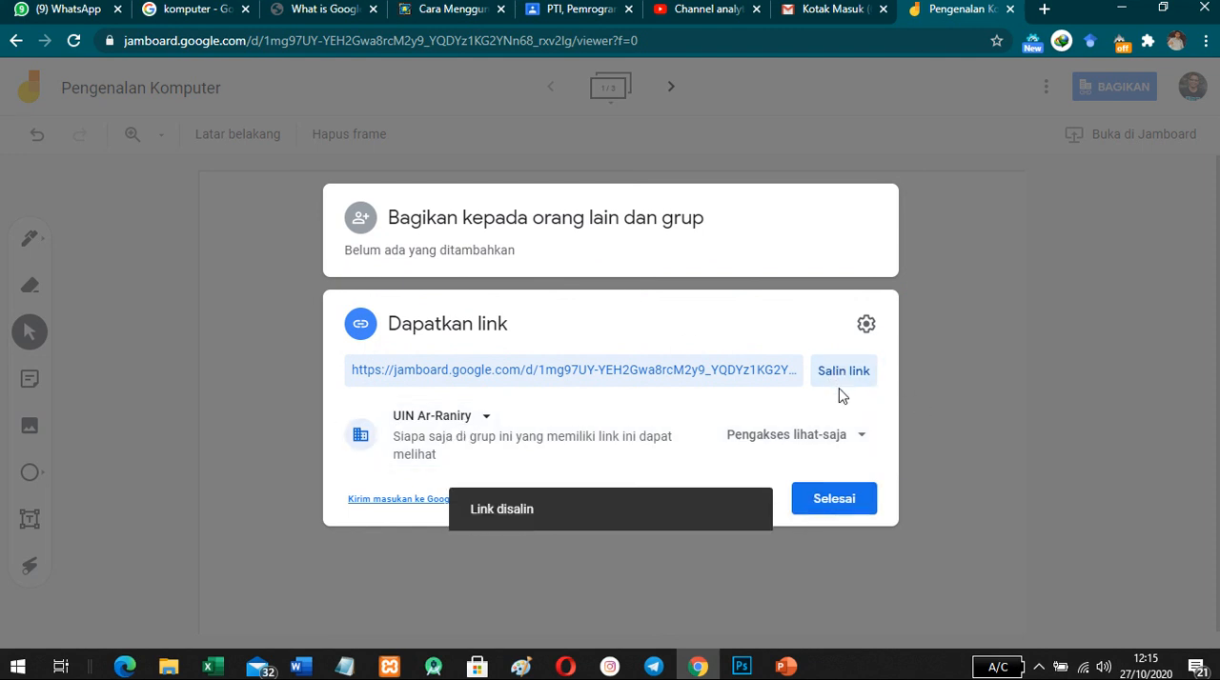
pyautogui.click(827, 505)
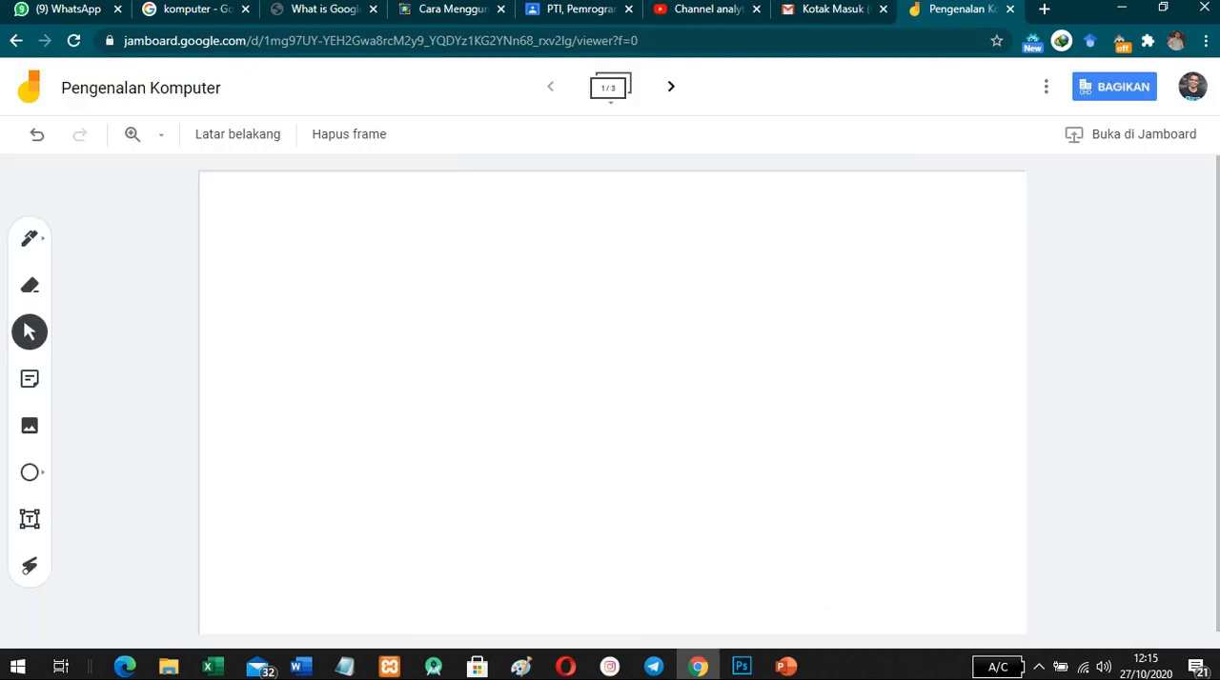
# - Switch to Google Classroom and post "ini link Google JamBoard" with the copied Jam link to the PTI, Pemrograman Berorientasi Objek class forum
pyautogui.click(567, 19)
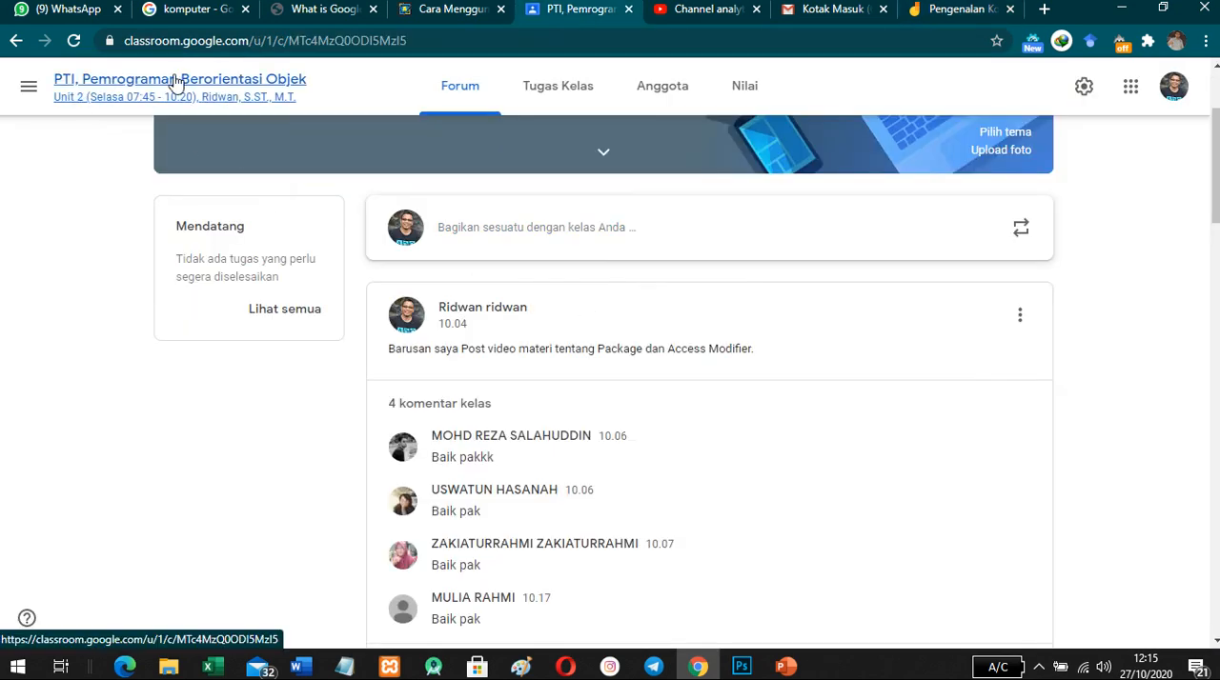
pyautogui.scroll(2, 446, 322)
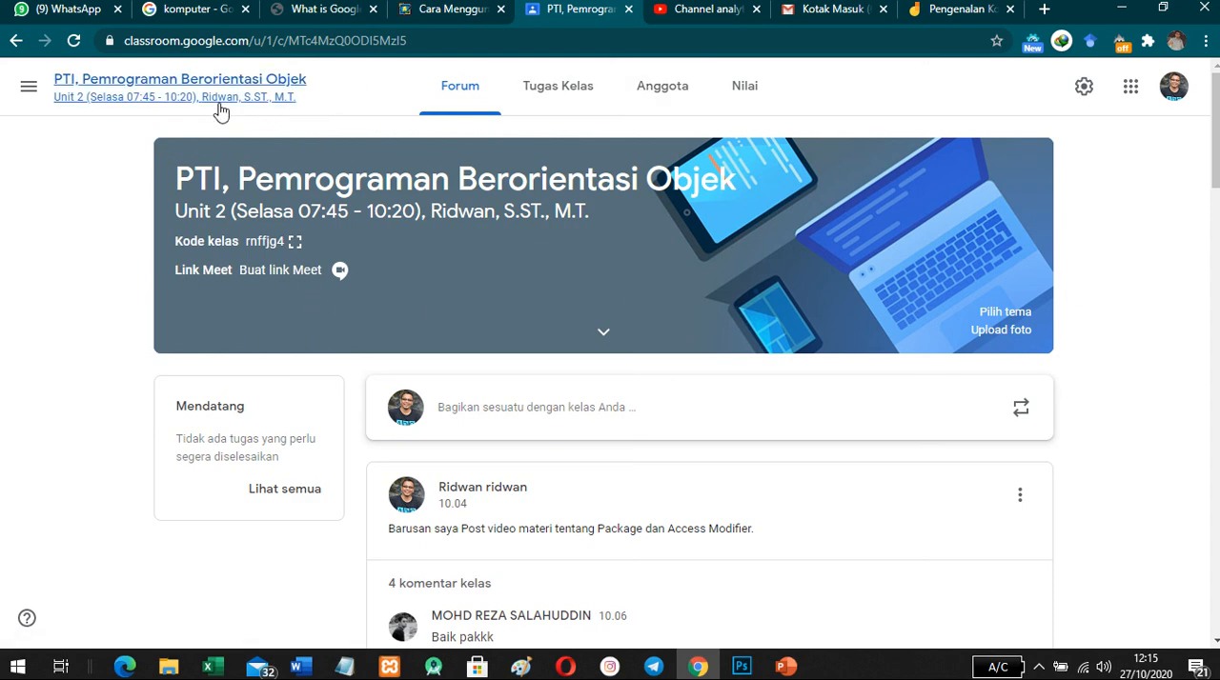
pyautogui.click(458, 407)
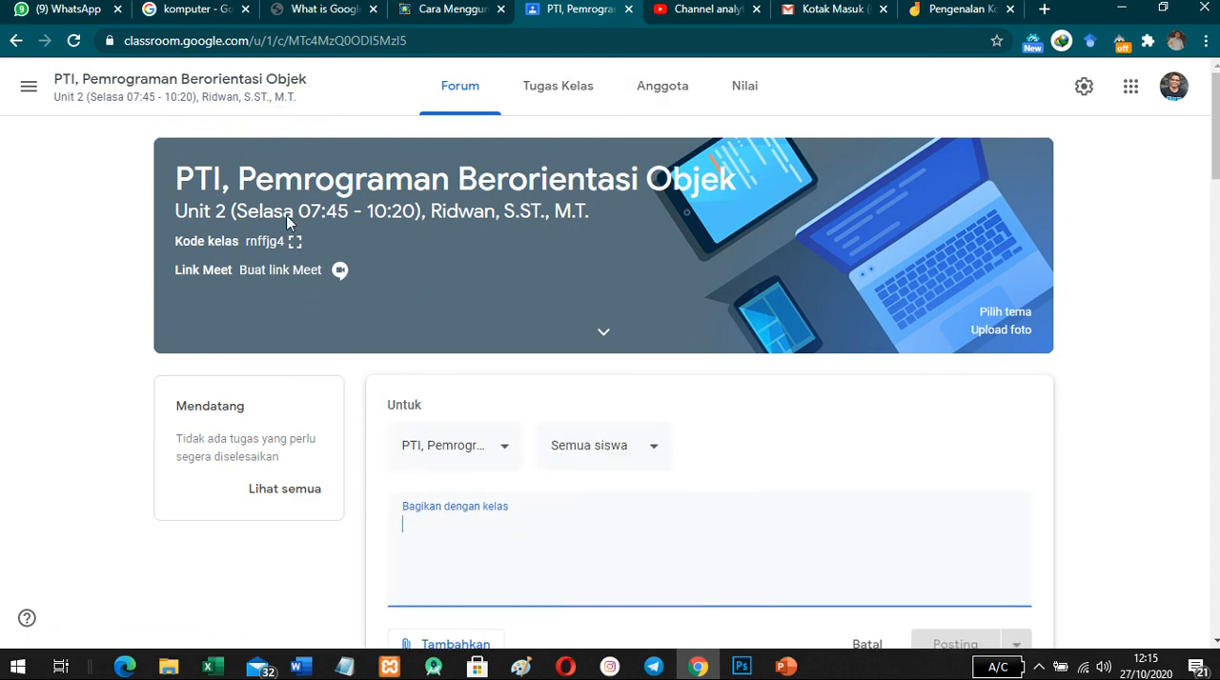
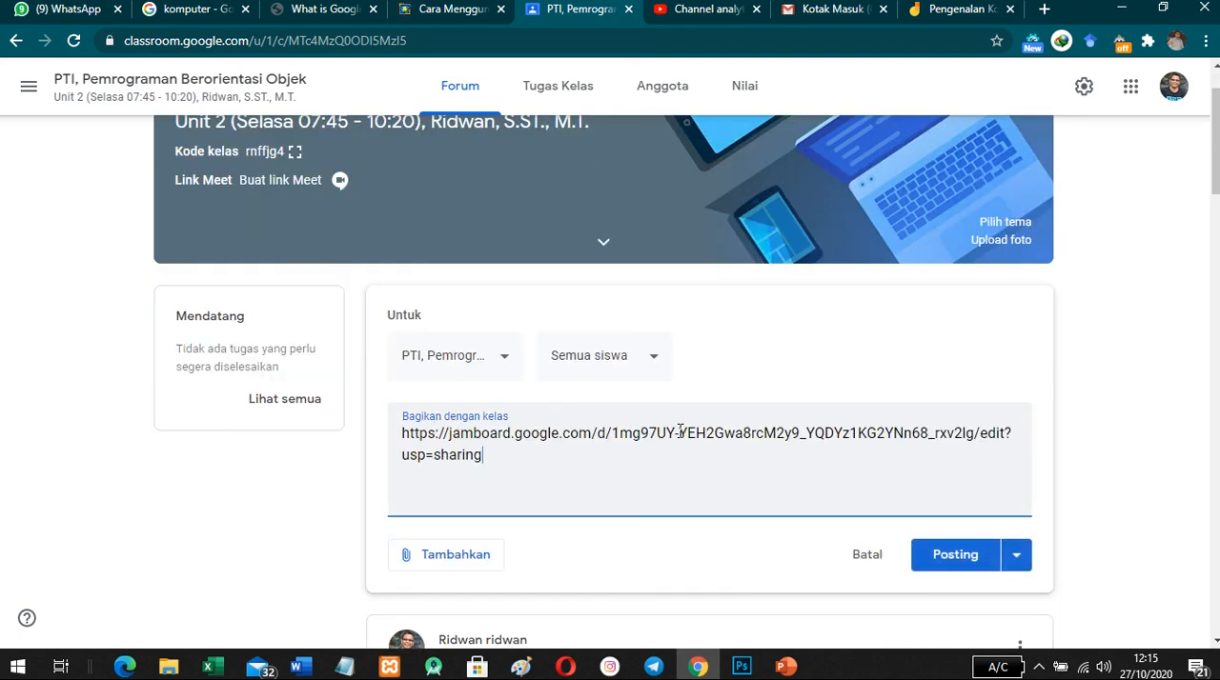
pyautogui.press('Return')
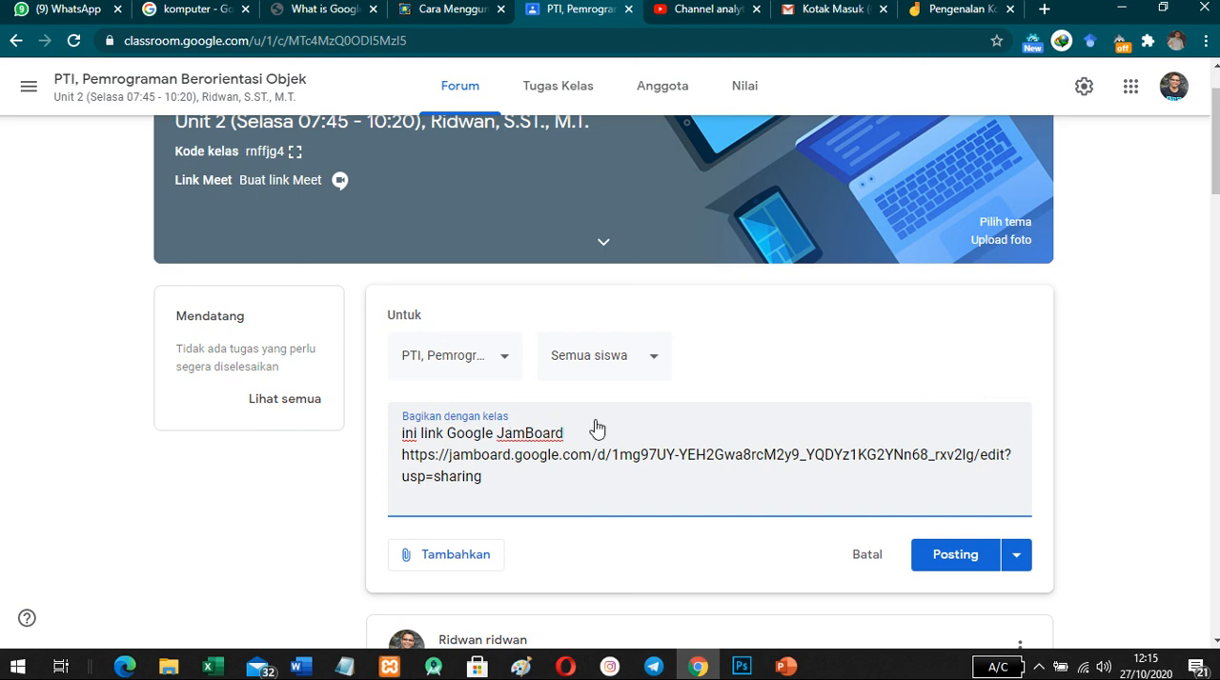
pyautogui.scroll(-4, 594, 428)
pyautogui.scroll(3, 597, 429)
pyautogui.scroll(1, 596, 428)
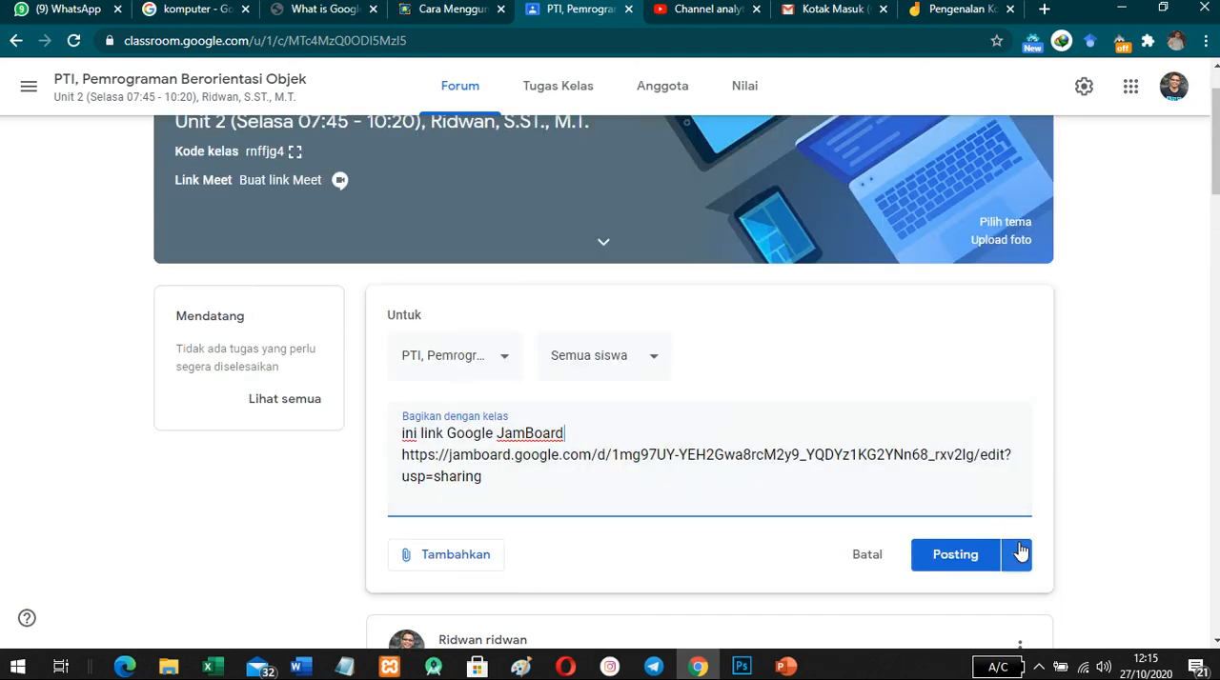
pyautogui.click(949, 555)
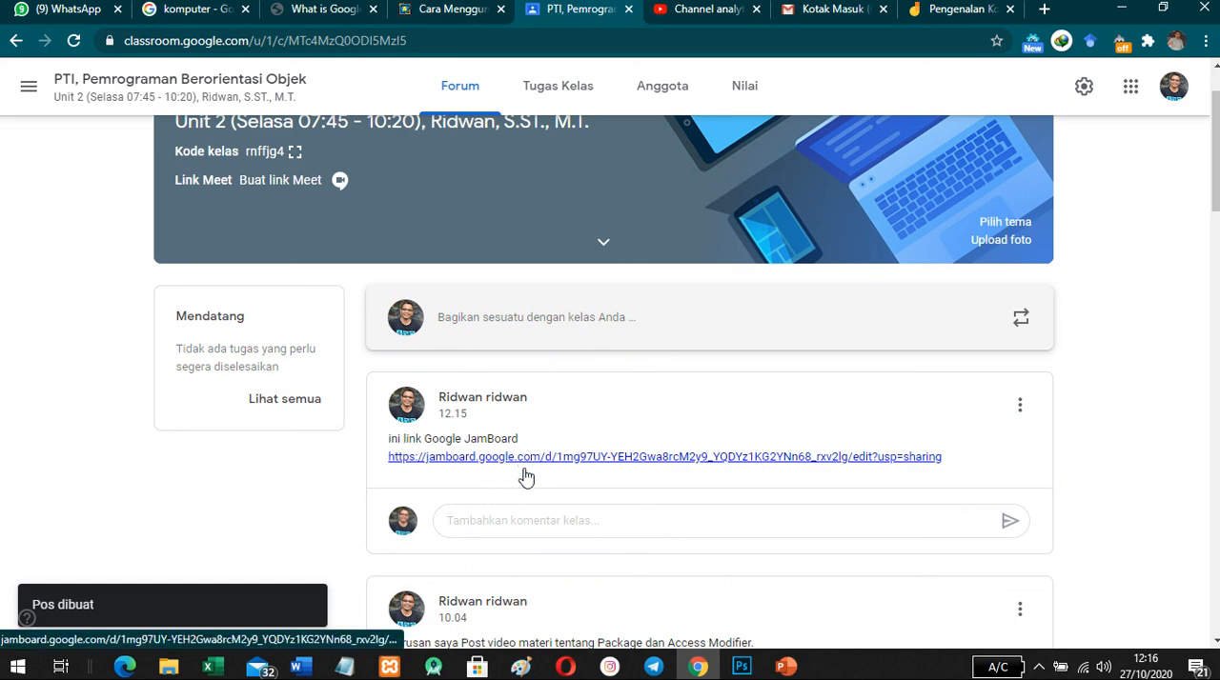
# - Switch to the PowerPoint presentation to examine the shared Jam example on slide 5 as a slide show, and return to Jamboard
pyautogui.click(950, 11)
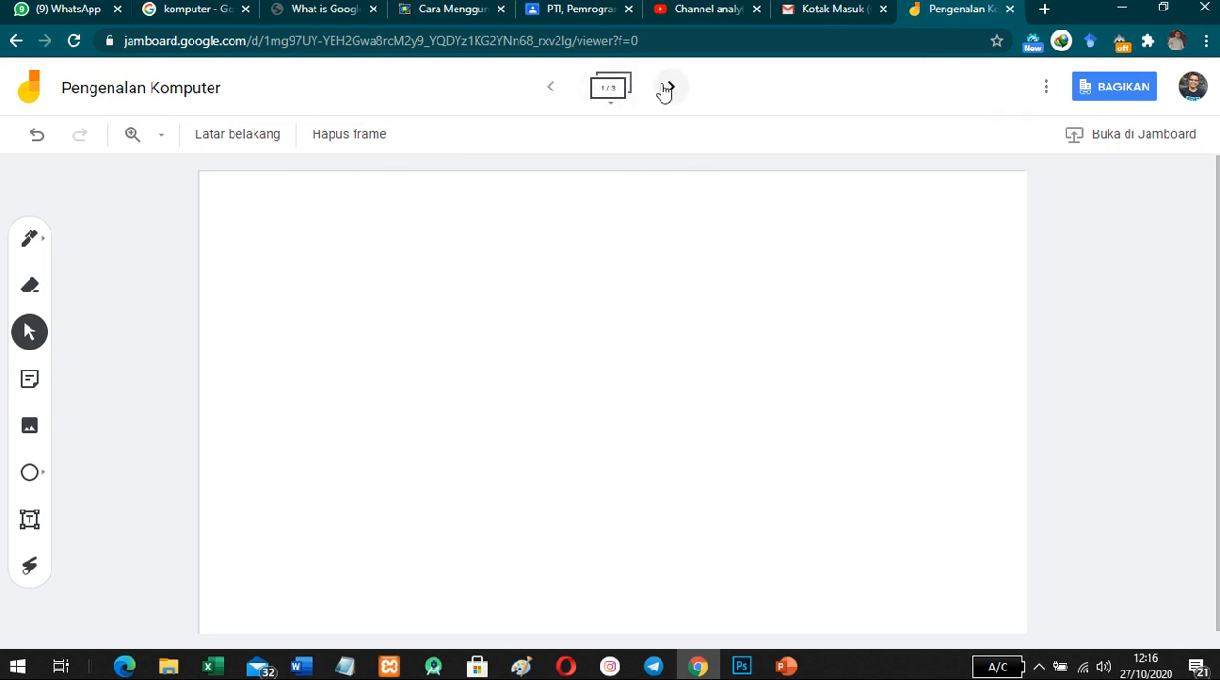
pyautogui.hotkey('alt', 'Tab')
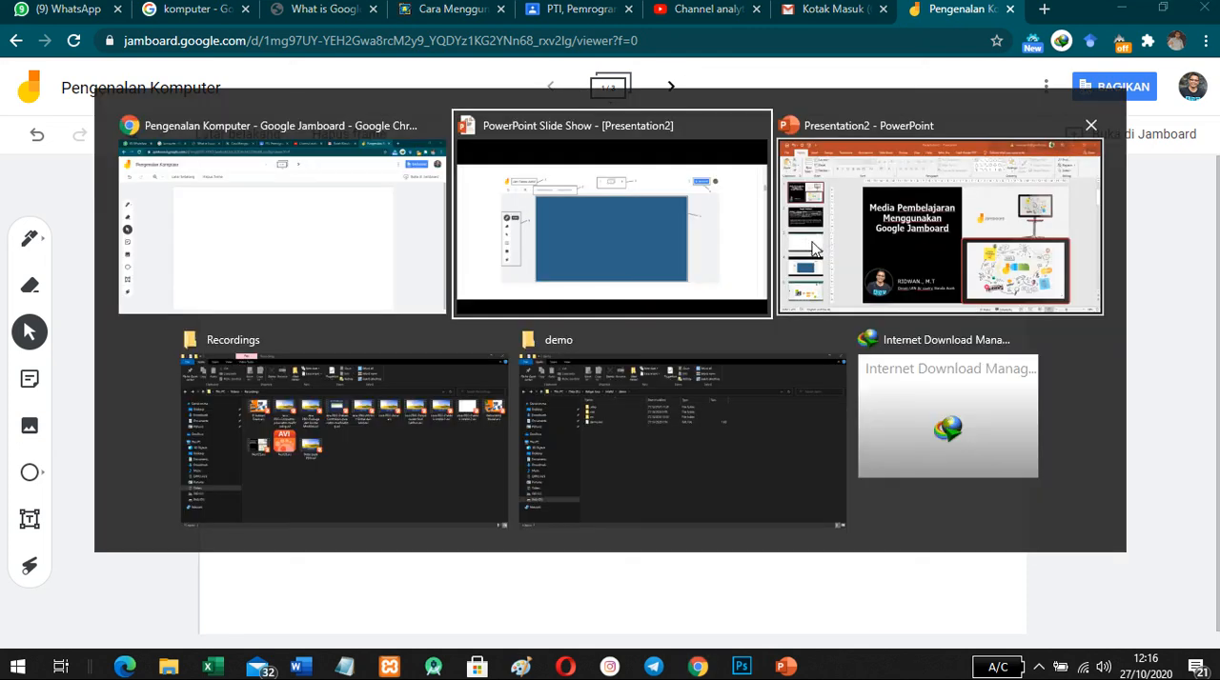
pyautogui.hotkey('alt', 'Tab')
pyautogui.hotkey('alt', 'Tab')
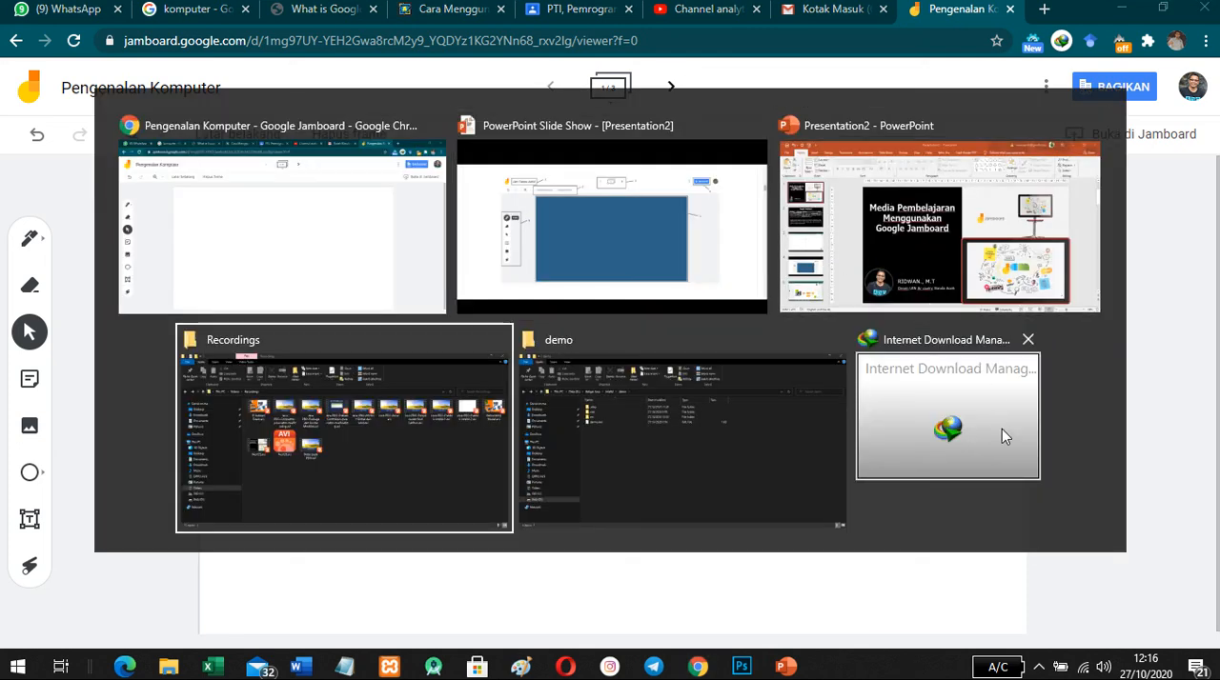
pyautogui.hotkey('alt', 'Tab')
pyautogui.hotkey('alt', 'Tab')
pyautogui.hotkey('alt', 'Tab')
pyautogui.hotkey('alt', 'Tab')
pyautogui.hotkey('alt', 'Tab')
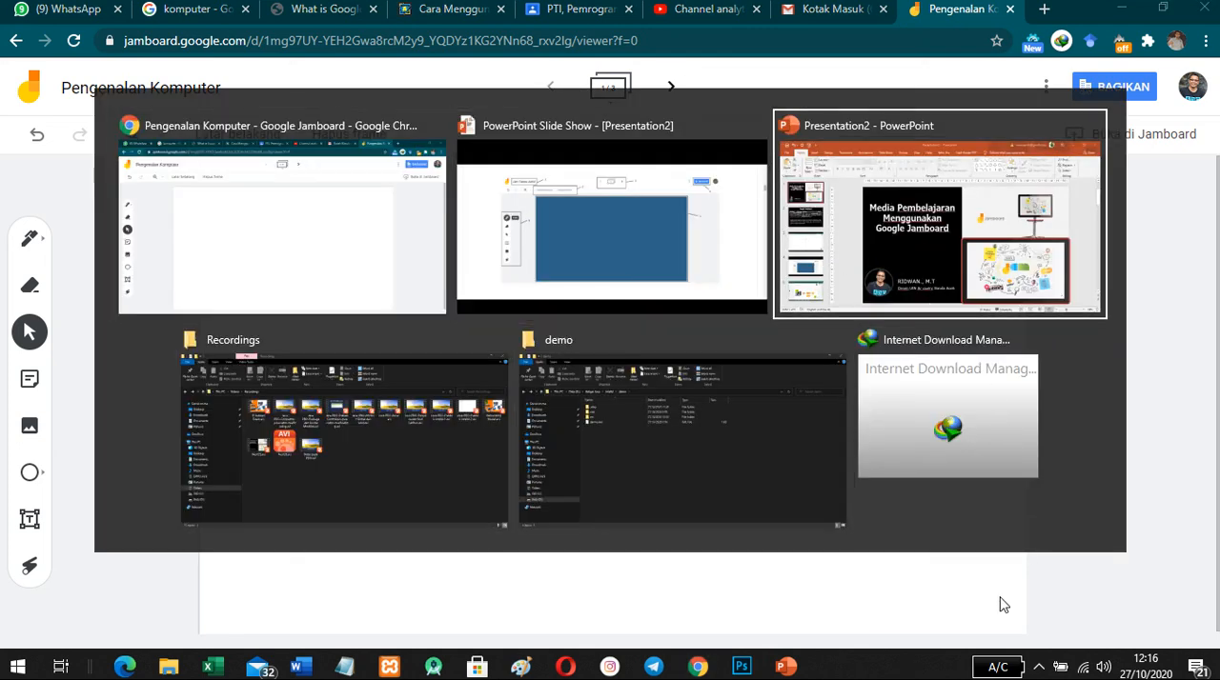
pyautogui.click(34, 573)
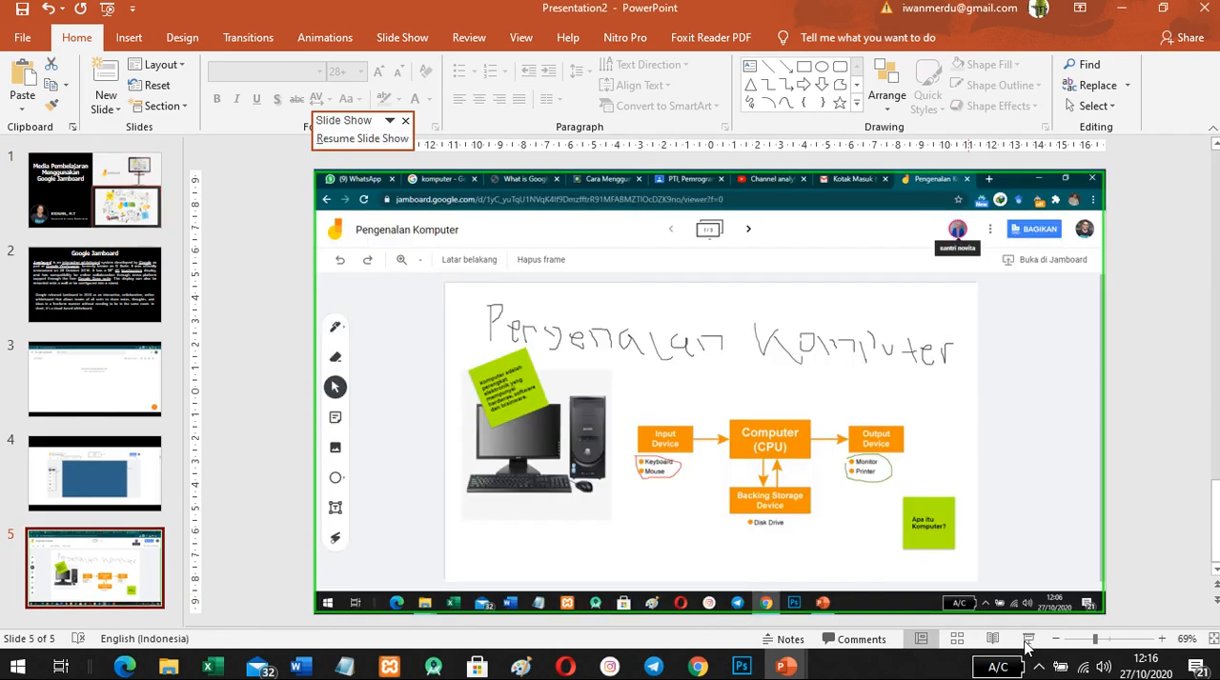
pyautogui.click(1028, 641)
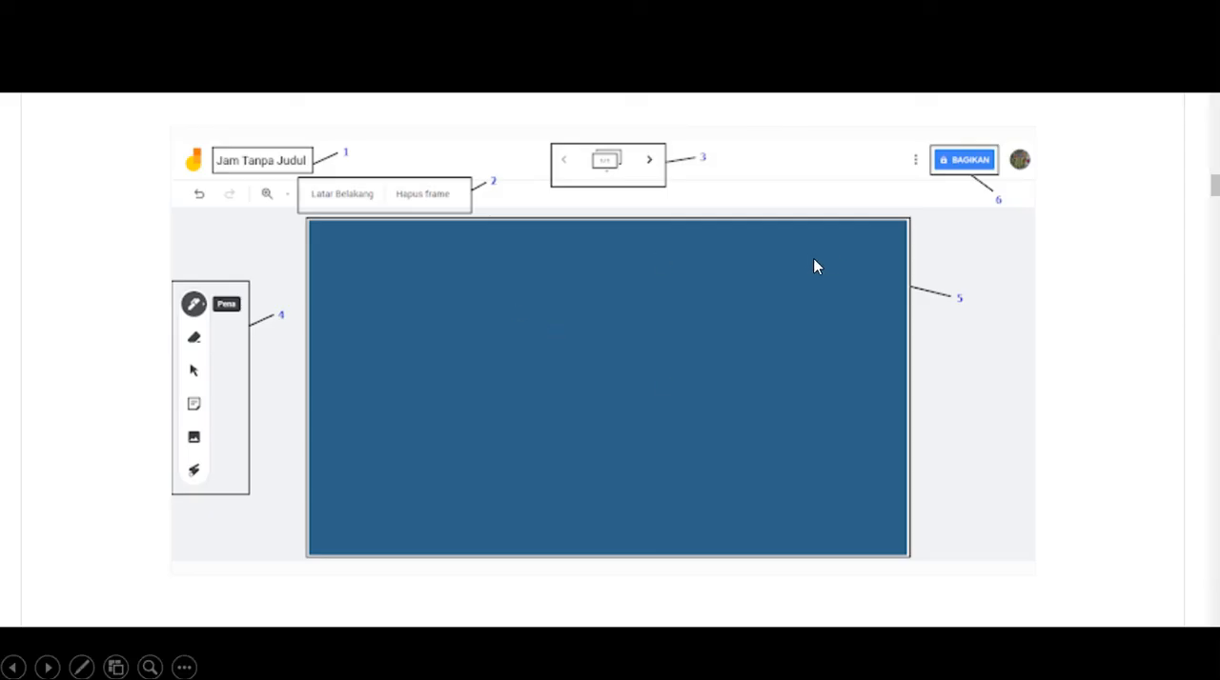
pyautogui.hotkey('alt', 'Tab')
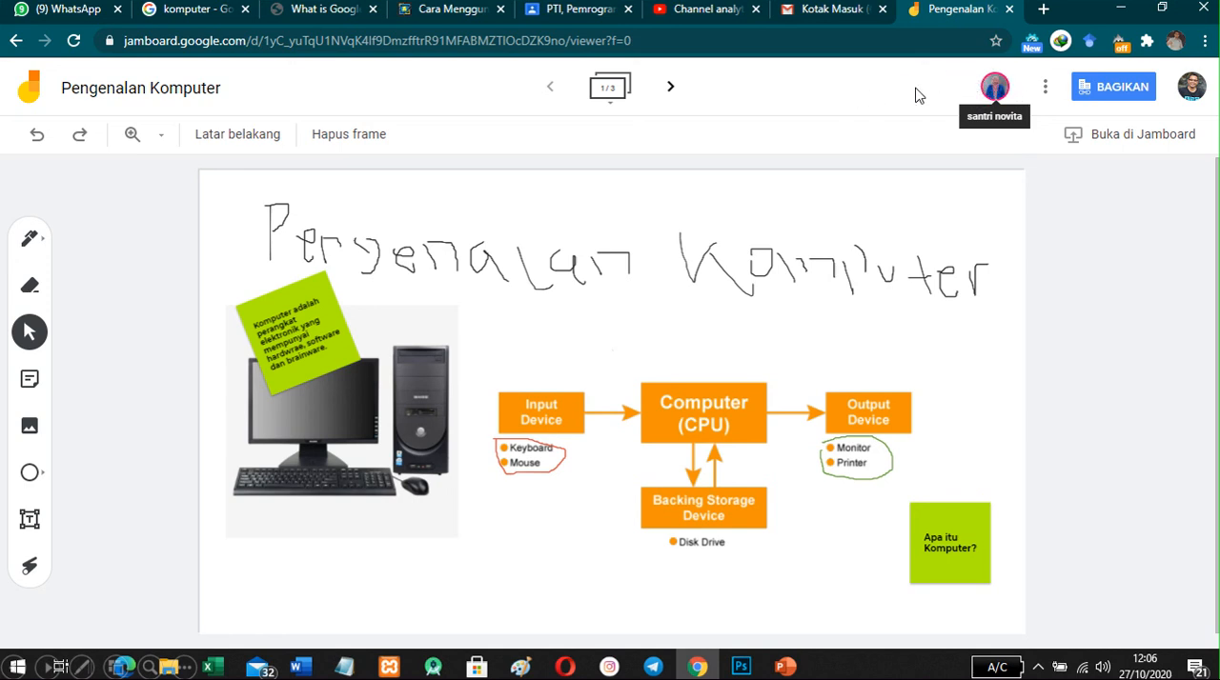
pyautogui.hotkey('alt', 'Tab')
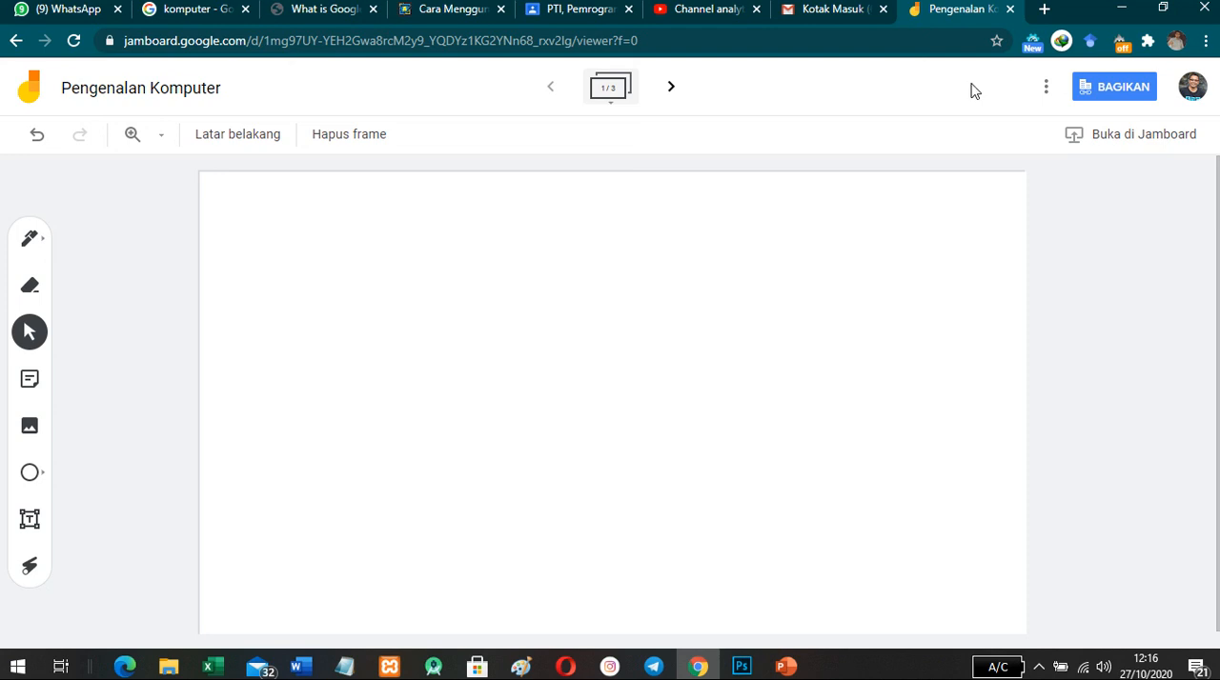
# - Examine the suggested contacts for adding people in the Jam's sharing settings, and close the dialog
pyautogui.click(1100, 100)
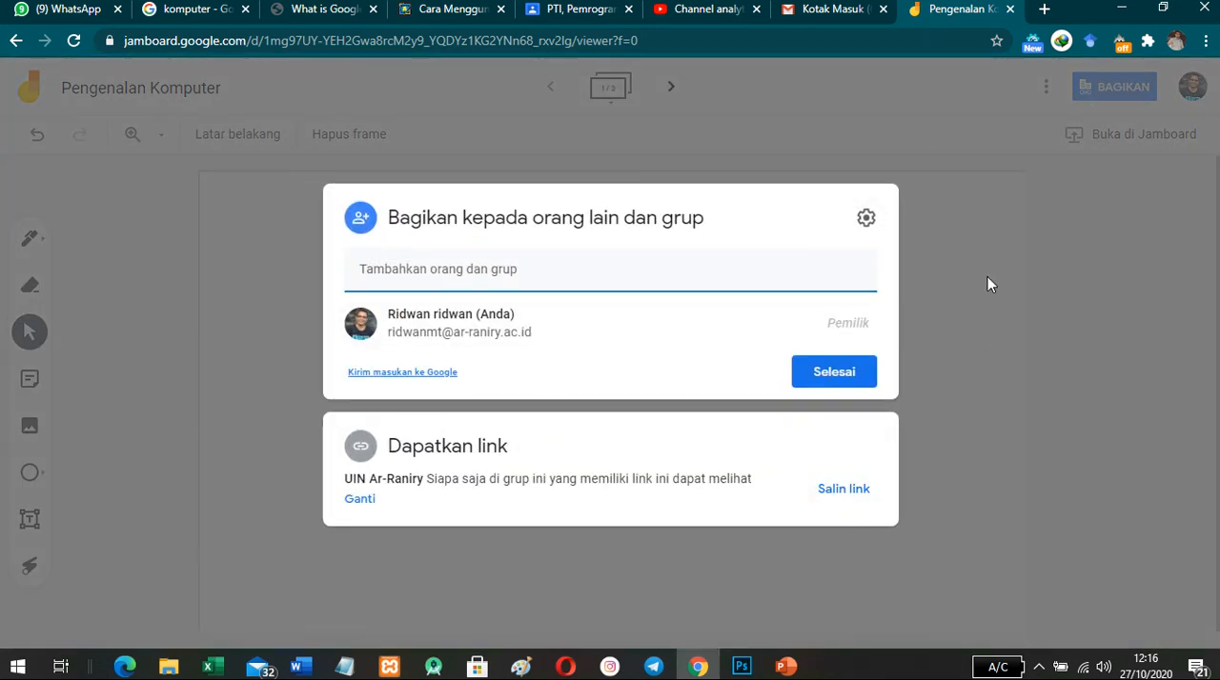
pyautogui.click(493, 274)
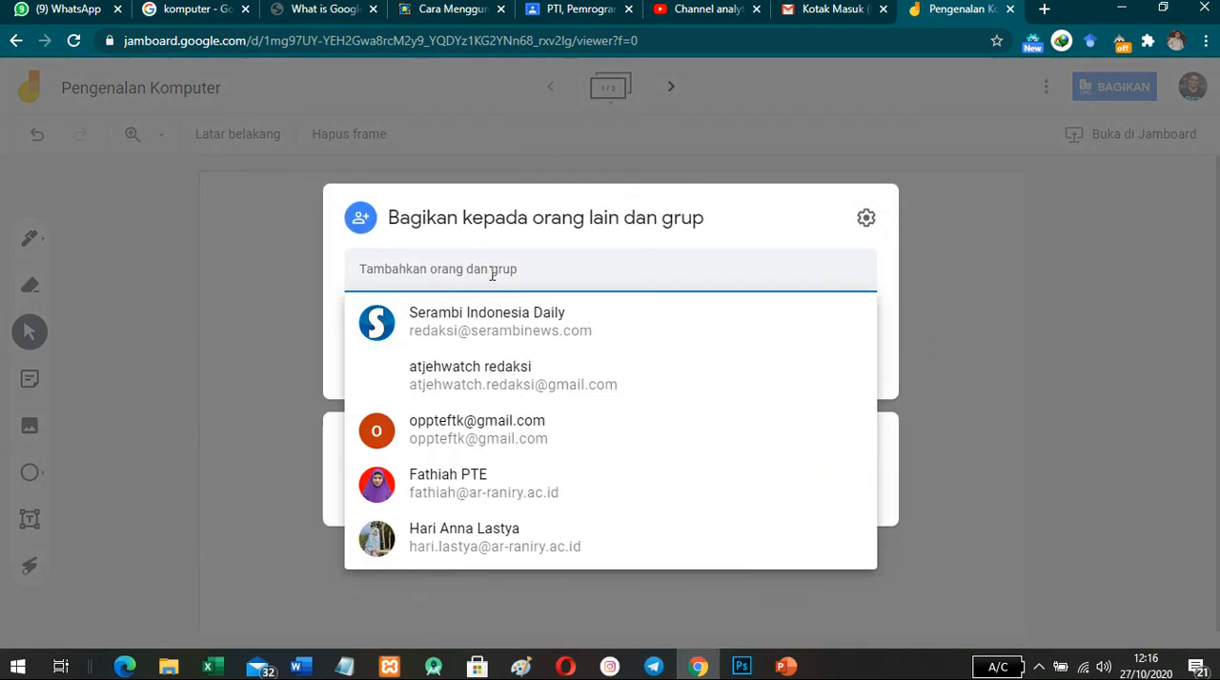
pyautogui.click(747, 211)
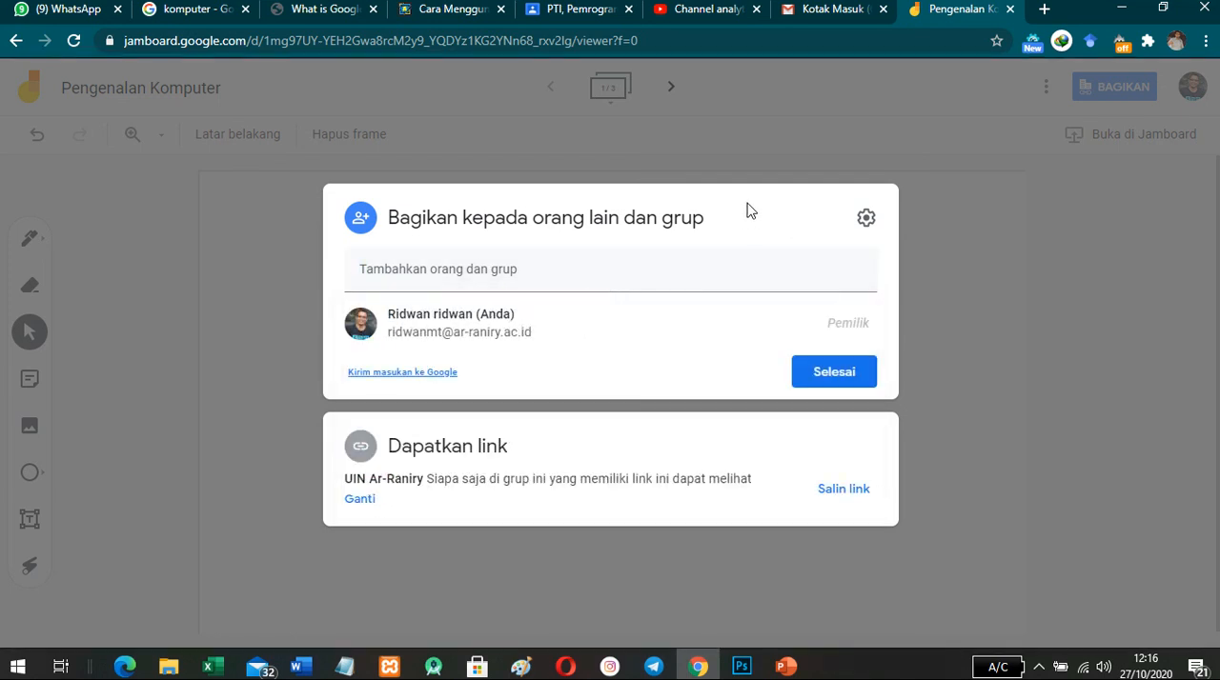
pyautogui.click(1001, 308)
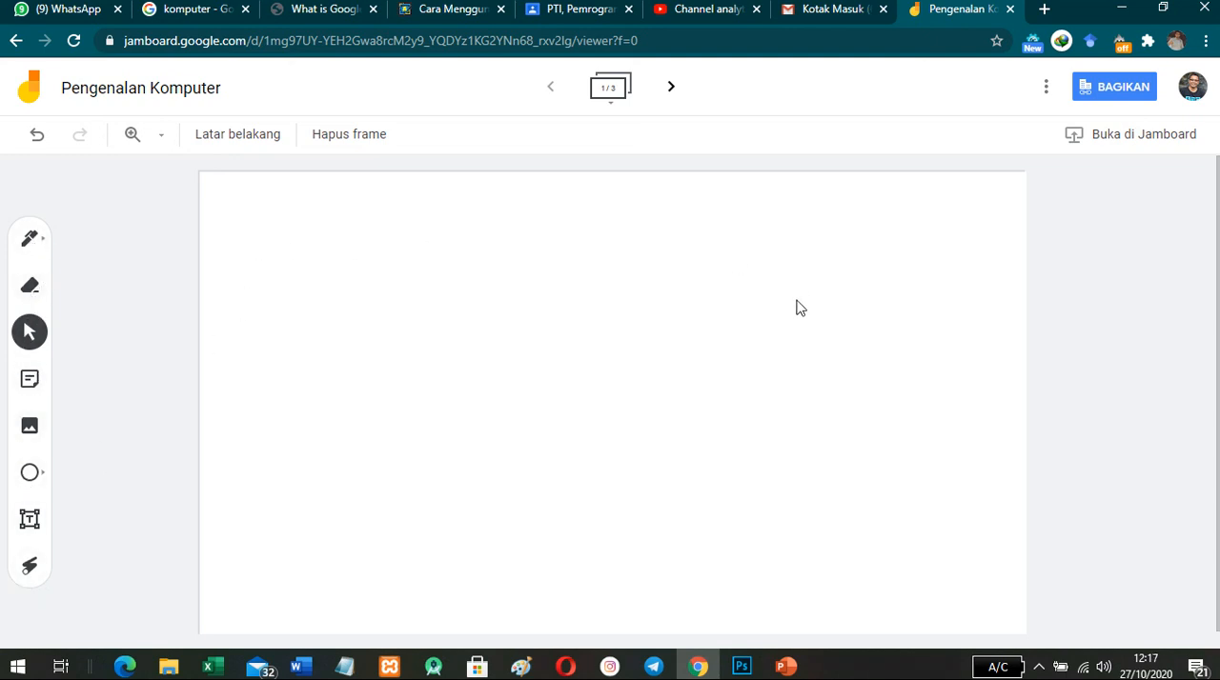
# - Handwrite "UIN" on the first frame with the black pen, and rub the letters out with the eraser
pyautogui.click(30, 242)
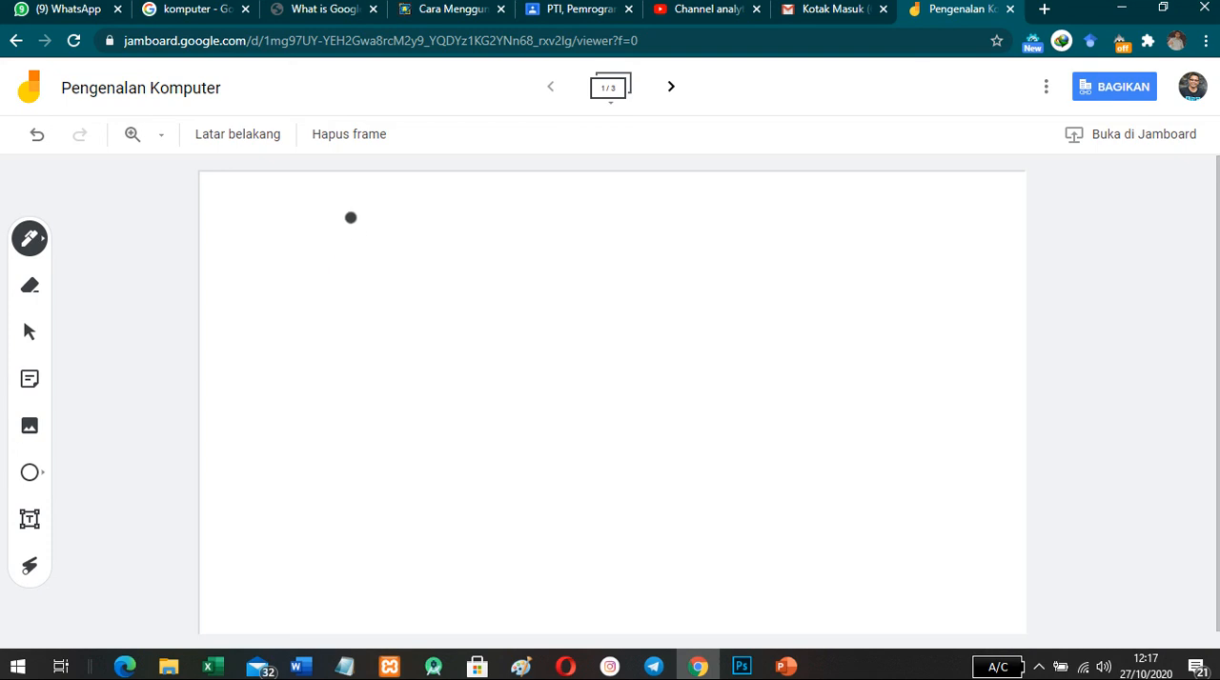
pyautogui.moveTo(350, 218)
pyautogui.mouseDown()
pyautogui.moveTo(409, 214)
pyautogui.moveTo(451, 319)
pyautogui.moveTo(489, 251)
pyautogui.moveTo(562, 199)
pyautogui.mouseUp()
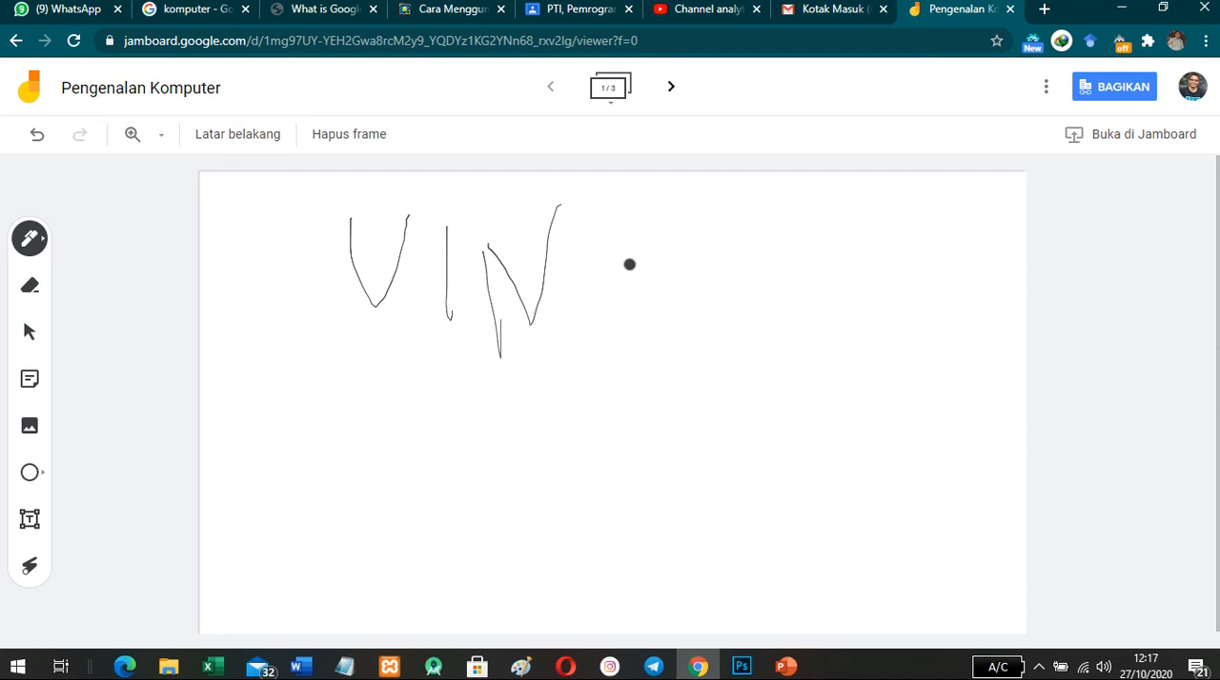
pyautogui.click(29, 288)
pyautogui.moveTo(353, 221); pyautogui.dragTo(364, 304)
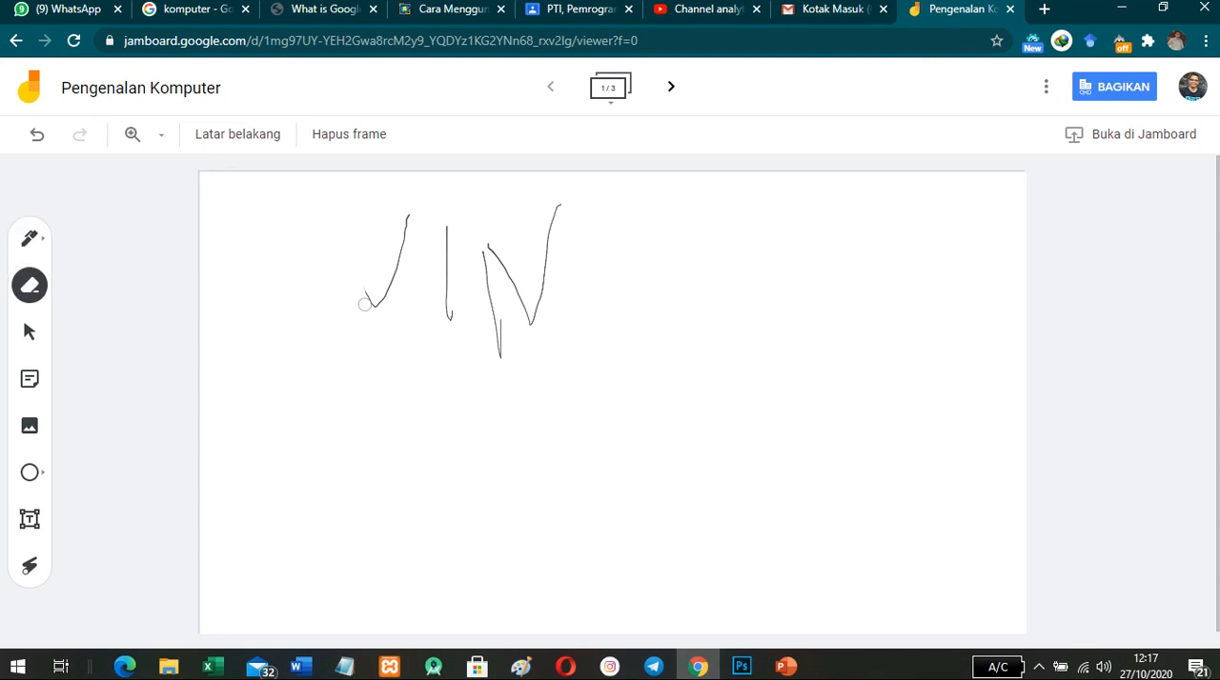
pyautogui.moveTo(411, 217)
pyautogui.mouseDown()
pyautogui.moveTo(375, 315)
pyautogui.moveTo(377, 305)
pyautogui.mouseUp()
pyautogui.moveTo(457, 281)
pyautogui.mouseDown()
pyautogui.moveTo(448, 253)
pyautogui.moveTo(493, 341)
pyautogui.moveTo(487, 237)
pyautogui.moveTo(524, 317)
pyautogui.moveTo(571, 193)
pyautogui.mouseUp()
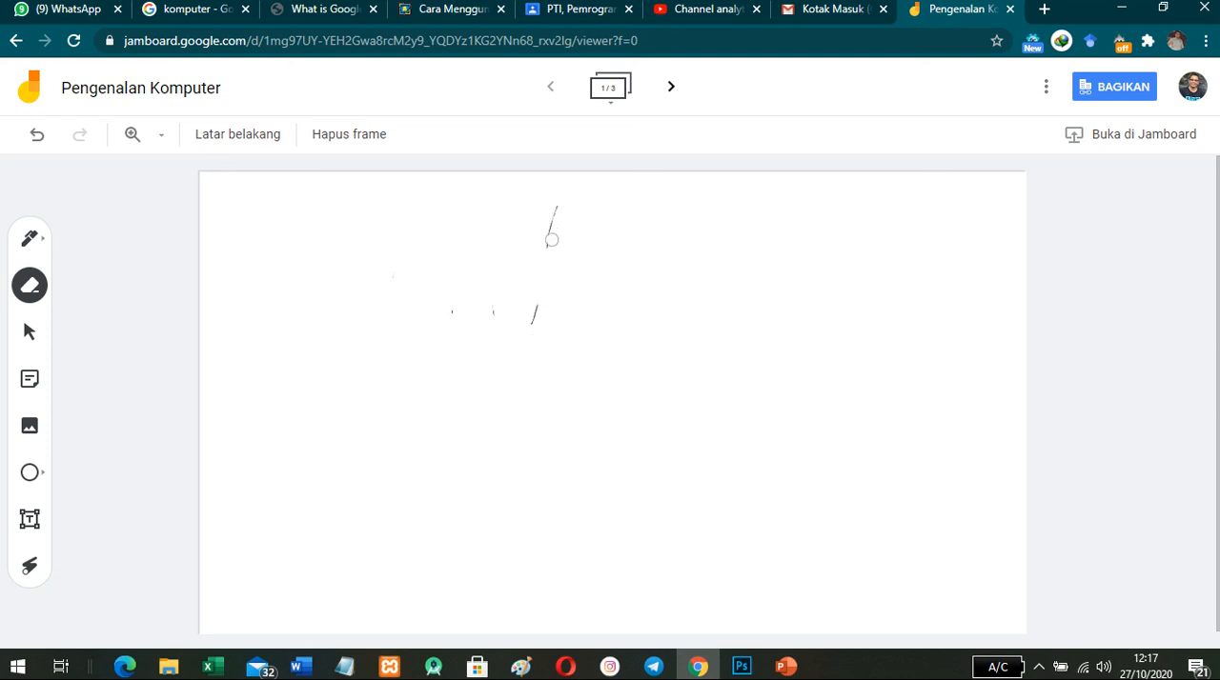
pyautogui.moveTo(552, 240); pyautogui.dragTo(529, 320)
# - Handwrite "hello" near the top of the first frame with the pen in red
pyautogui.click(44, 244)
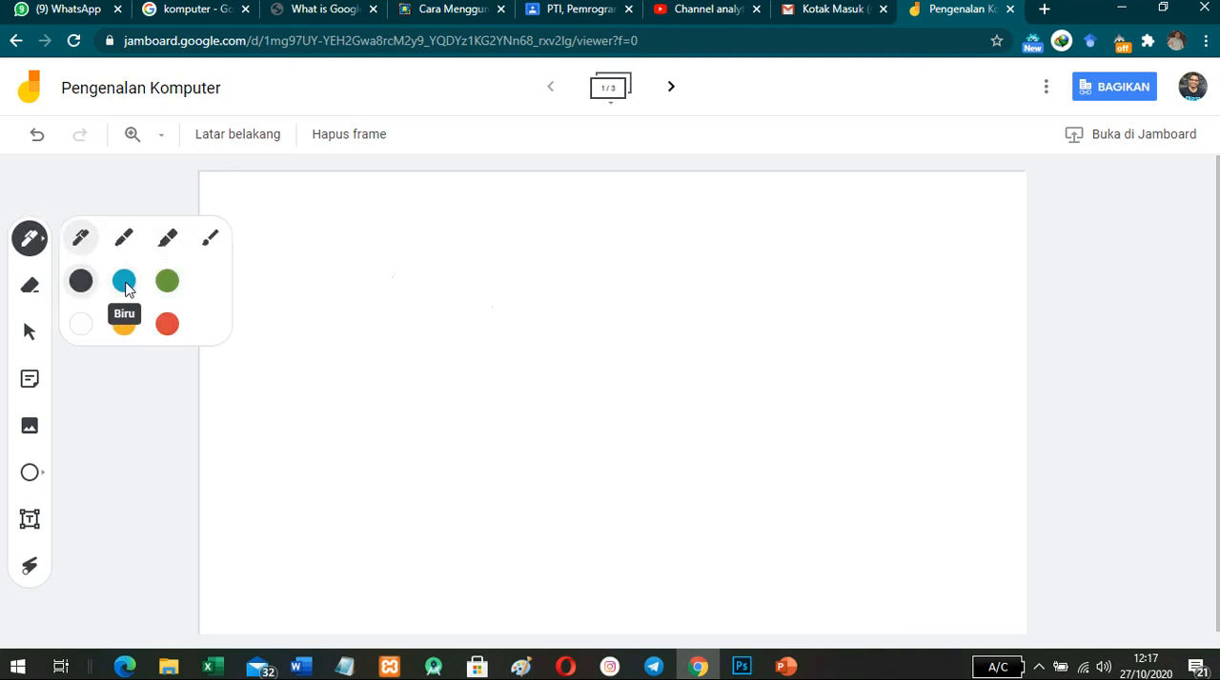
pyautogui.click(126, 288)
pyautogui.click(170, 328)
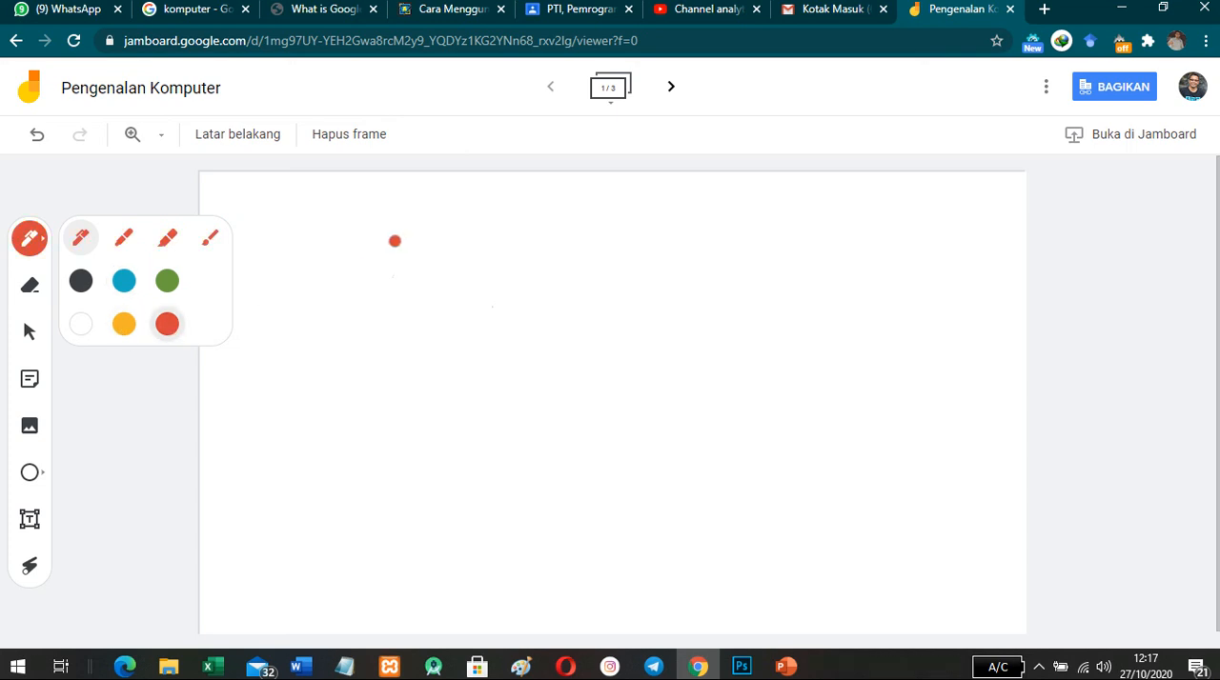
pyautogui.moveTo(428, 223)
pyautogui.mouseDown()
pyautogui.moveTo(436, 270)
pyautogui.moveTo(454, 272)
pyautogui.moveTo(532, 273)
pyautogui.moveTo(594, 245)
pyautogui.mouseUp()
# - Undo all the red pen strokes of the handwritten "hello"
pyautogui.click(36, 135)
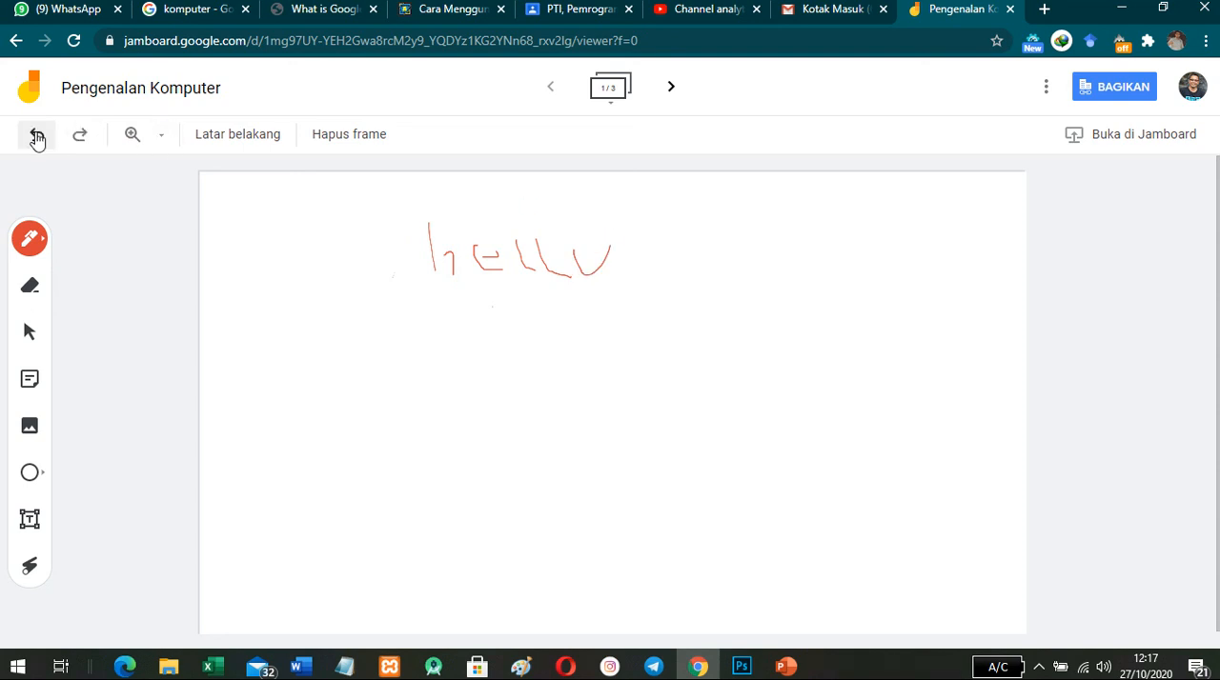
pyautogui.click(36, 135)
pyautogui.click(36, 141)
pyautogui.click(36, 141)
pyautogui.click(36, 141)
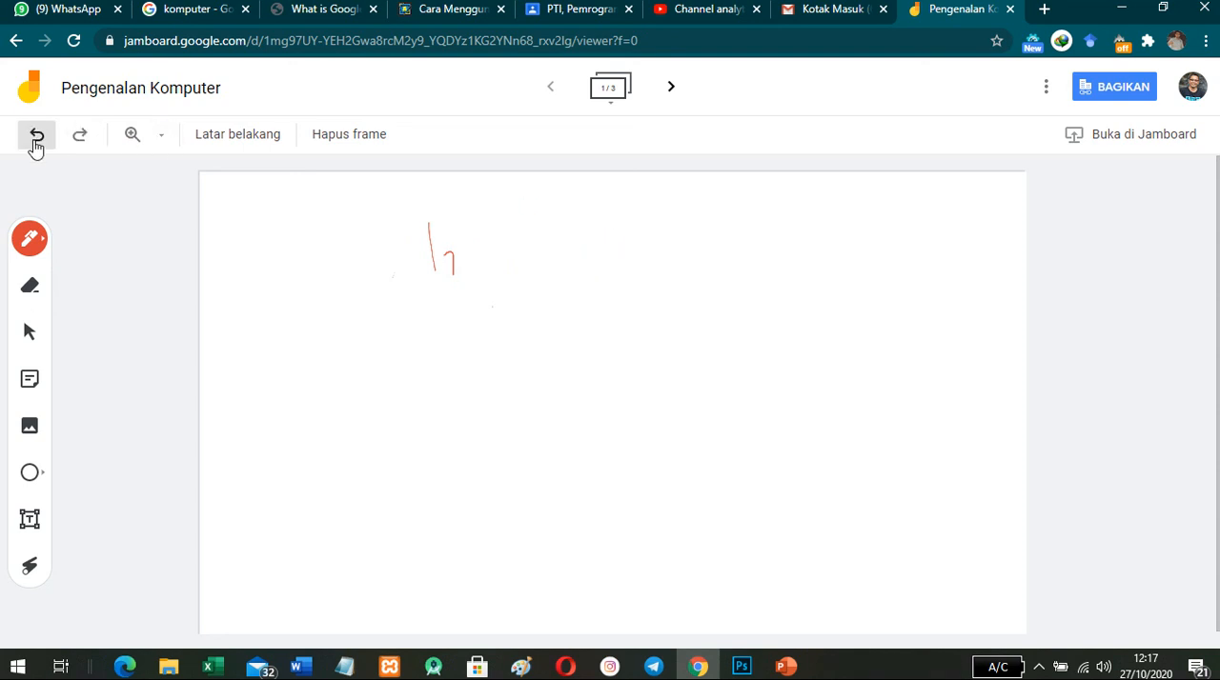
pyautogui.click(37, 142)
pyautogui.click(36, 141)
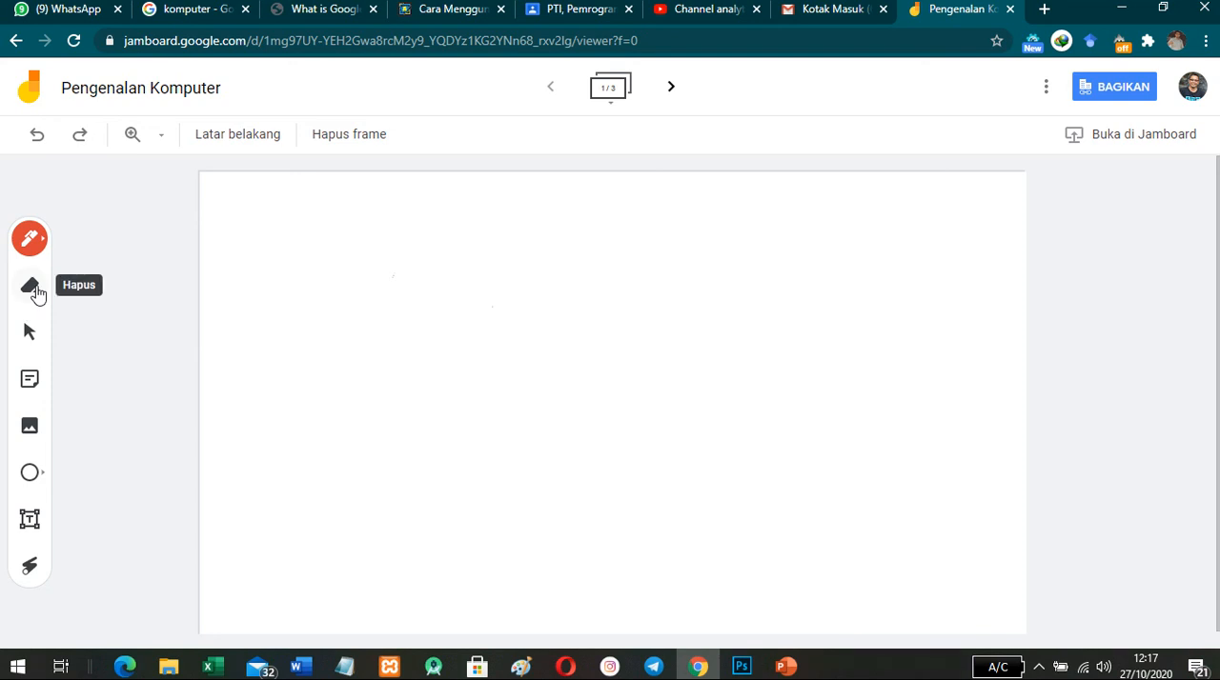
# - Add an orange sticky note reading "ini adalah PC" to the frame, without starting a second note
pyautogui.click(29, 334)
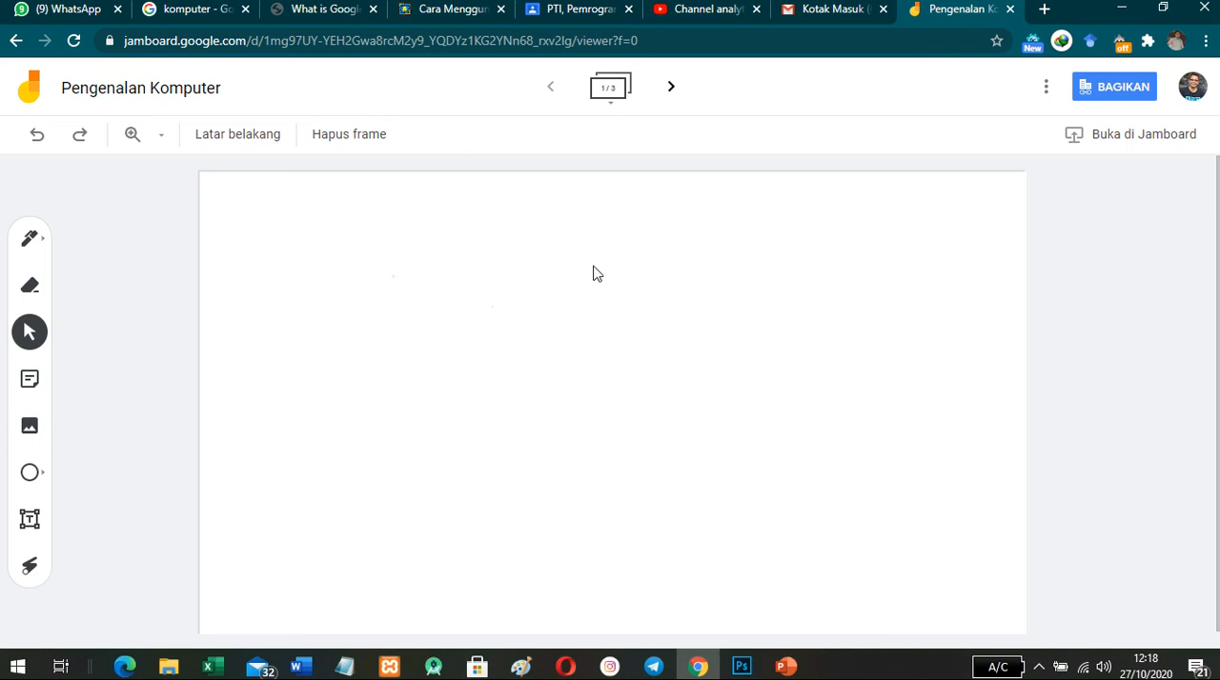
pyautogui.click(30, 379)
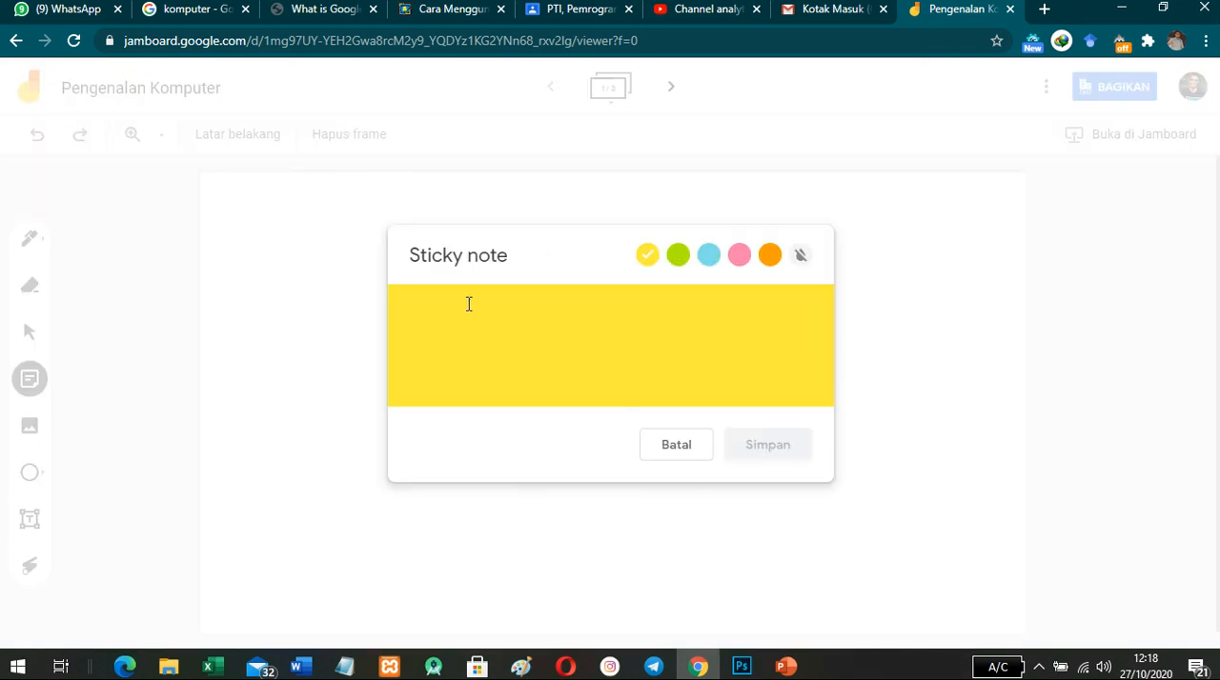
pyautogui.write('ini adalah PC')
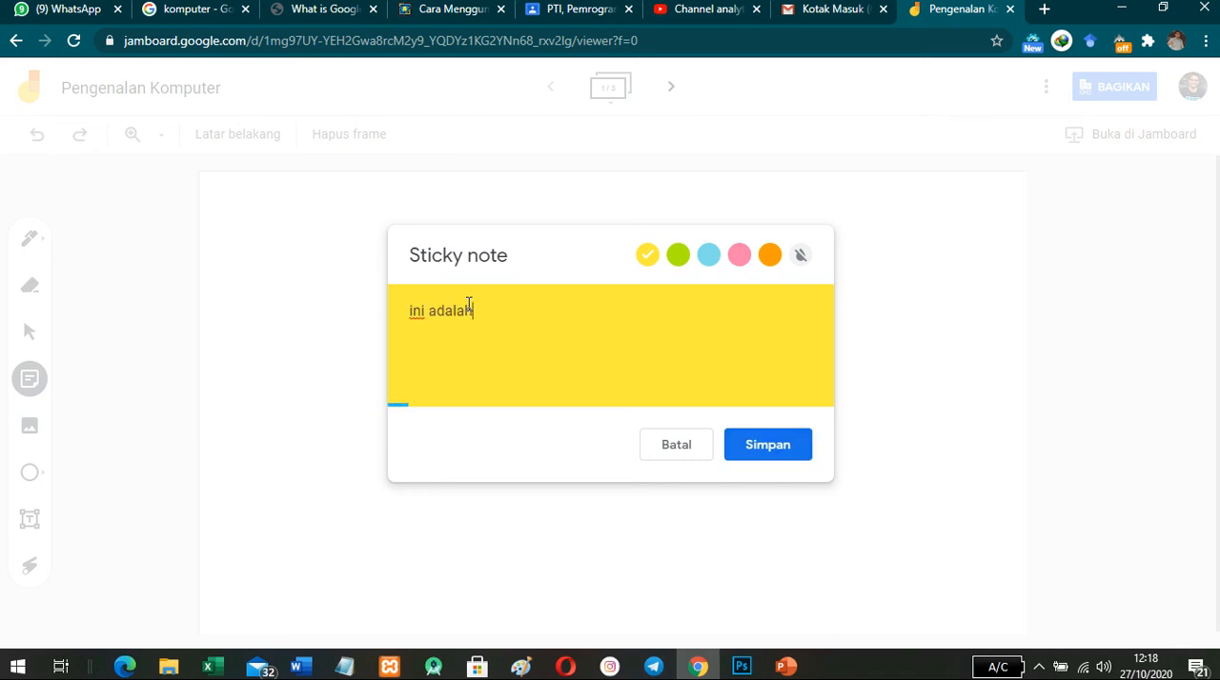
pyautogui.click(677, 255)
pyautogui.click(708, 254)
pyautogui.click(739, 254)
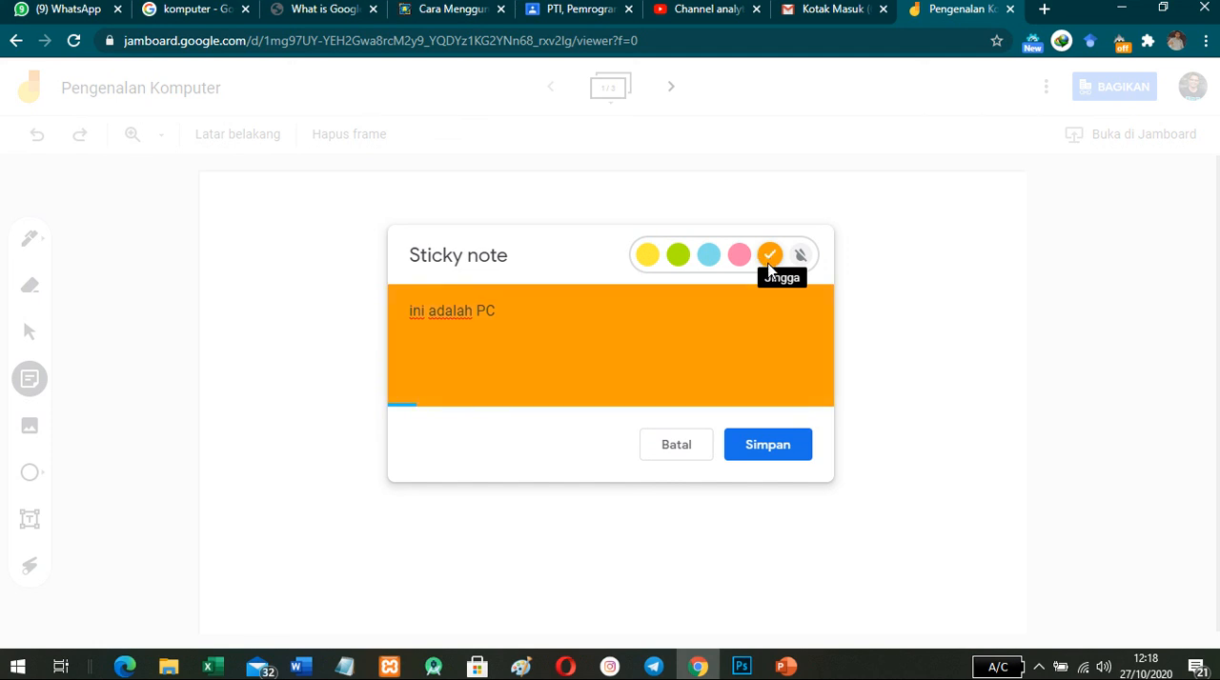
pyautogui.click(784, 446)
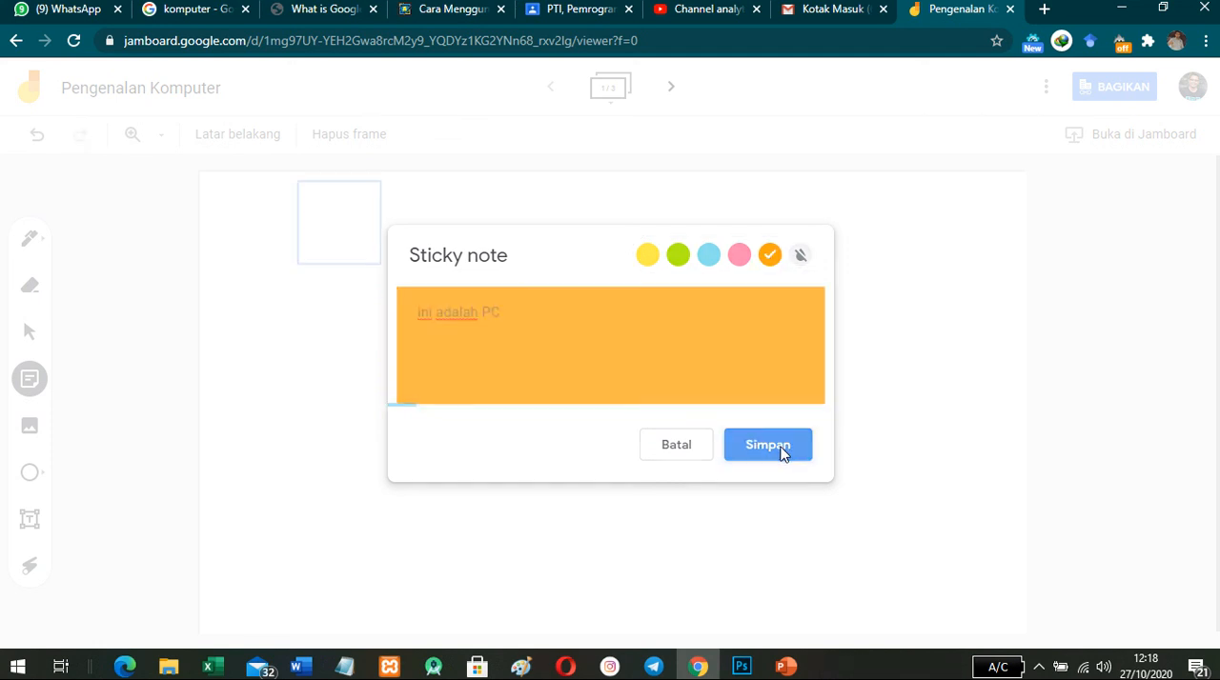
pyautogui.click(702, 448)
# - Move the sticky note to the frame's upper-right area, duplicate it, and place the copy in the upper-left area
pyautogui.moveTo(339, 211); pyautogui.dragTo(906, 223)
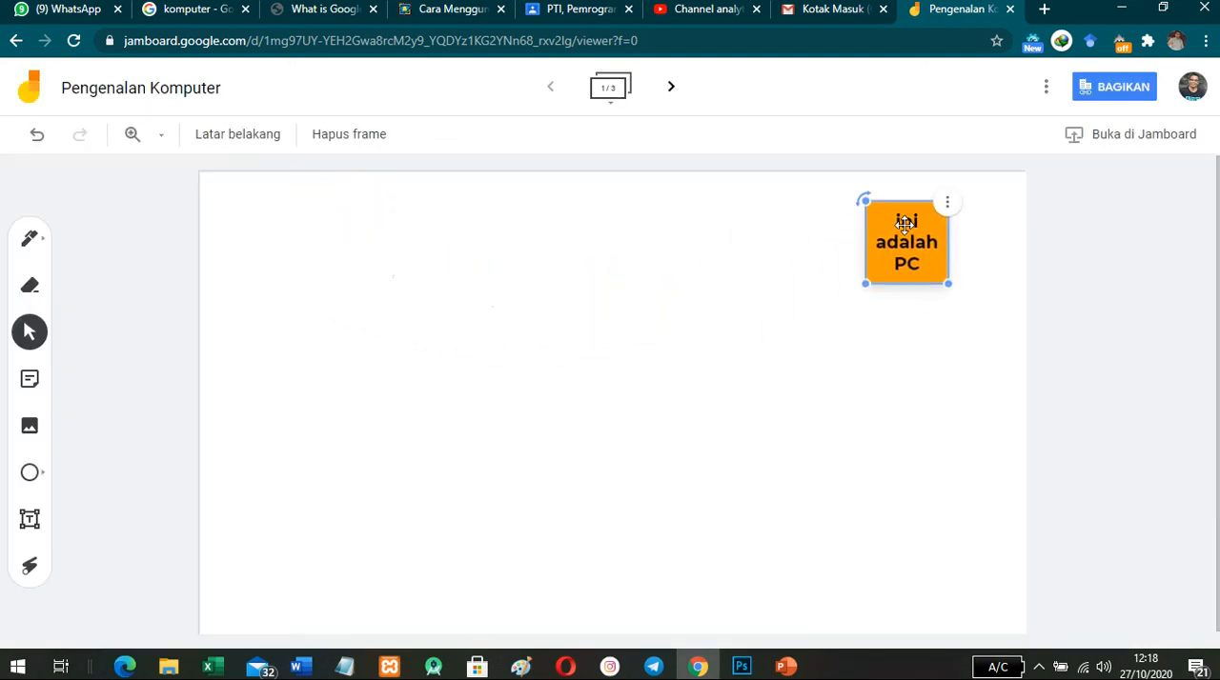
pyautogui.click(947, 203)
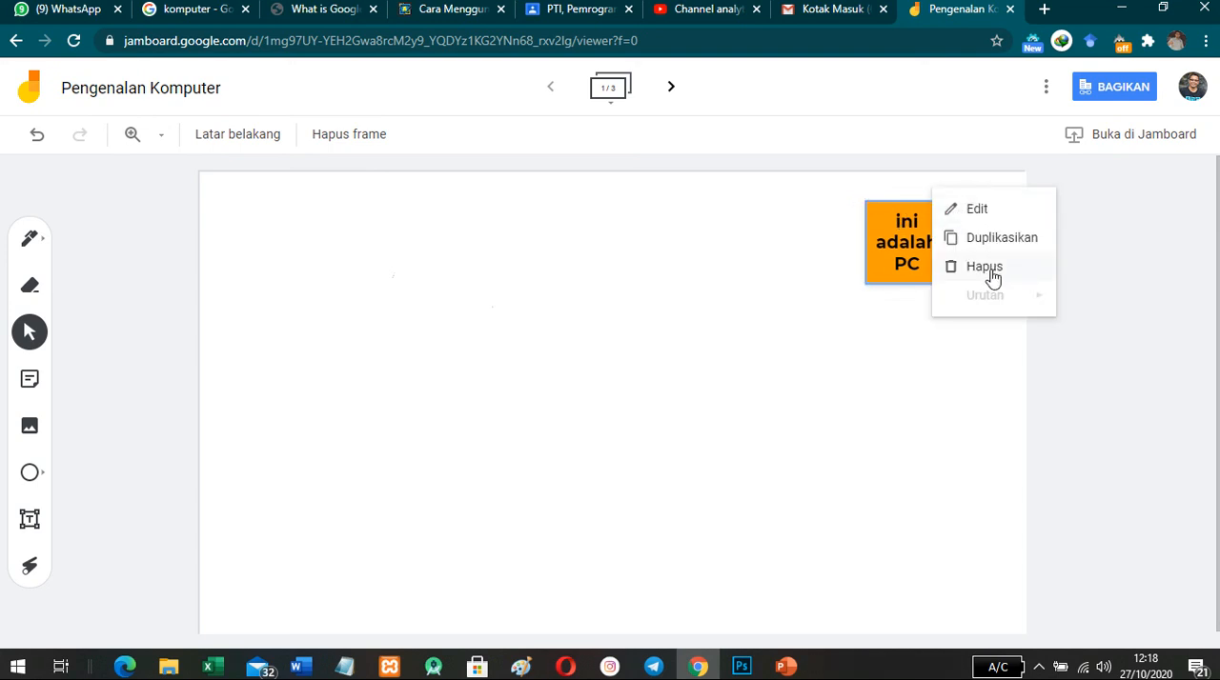
pyautogui.click(991, 237)
pyautogui.moveTo(929, 257); pyautogui.dragTo(382, 248)
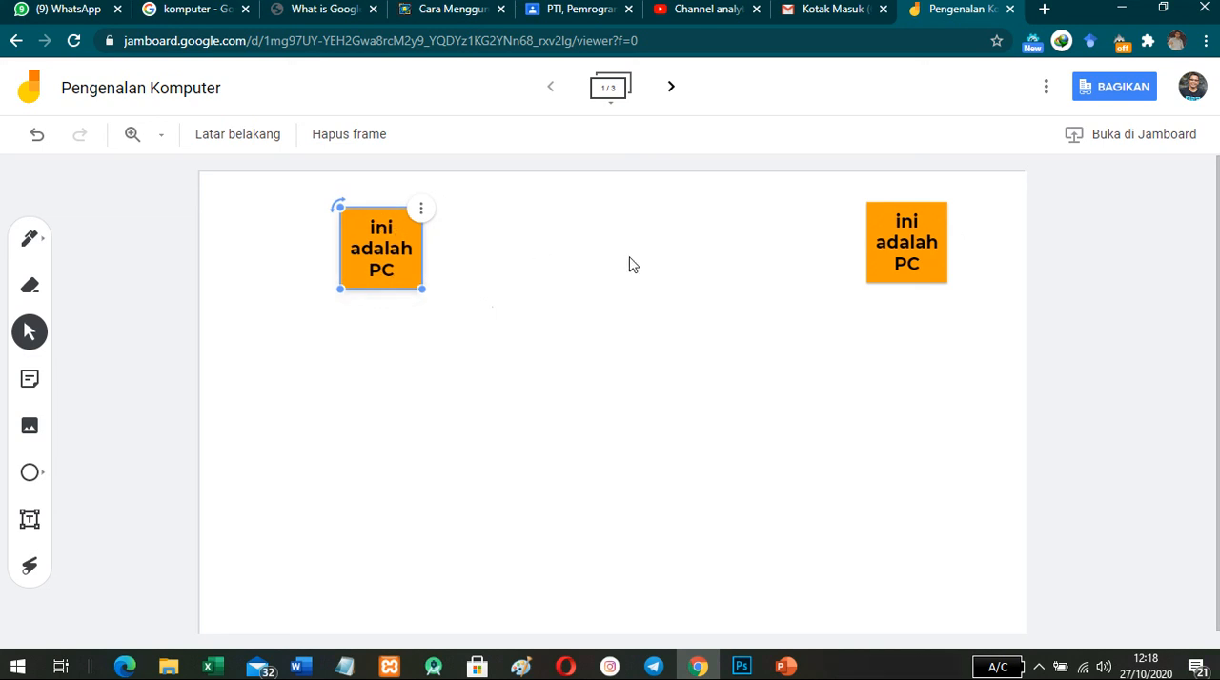
# - Delete both "ini adalah PC" sticky notes from the frame
pyautogui.click(422, 210)
pyautogui.click(455, 274)
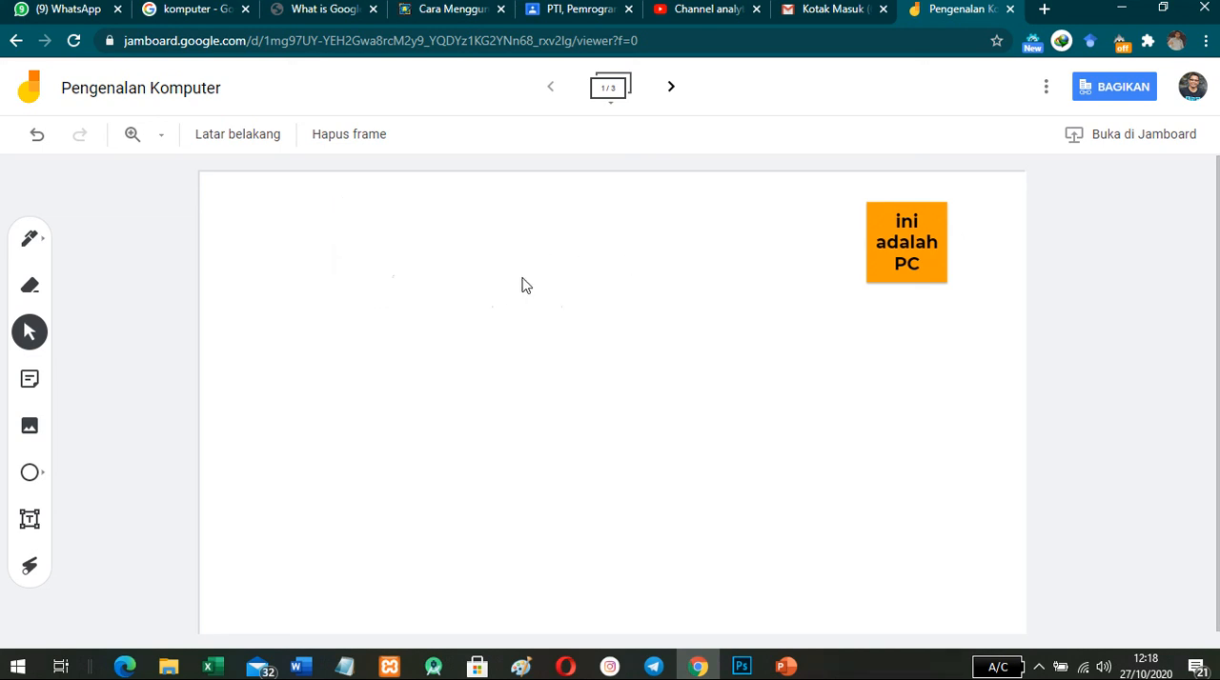
pyautogui.click(932, 222)
pyautogui.click(947, 214)
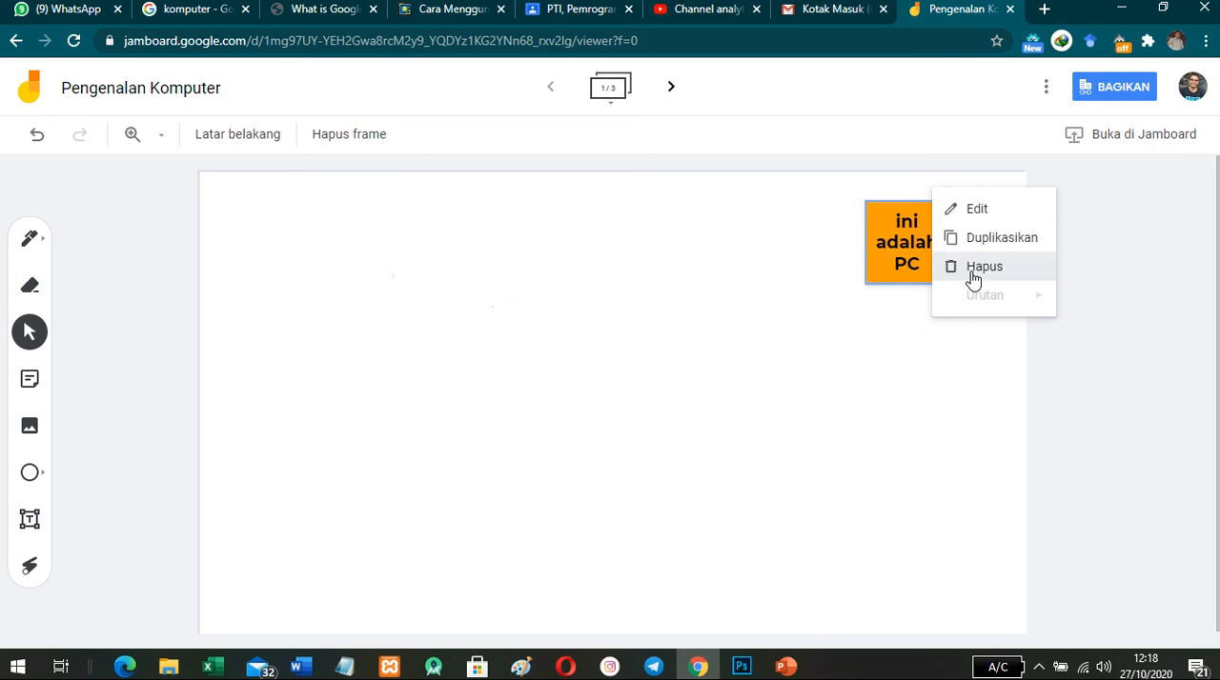
pyautogui.click(976, 267)
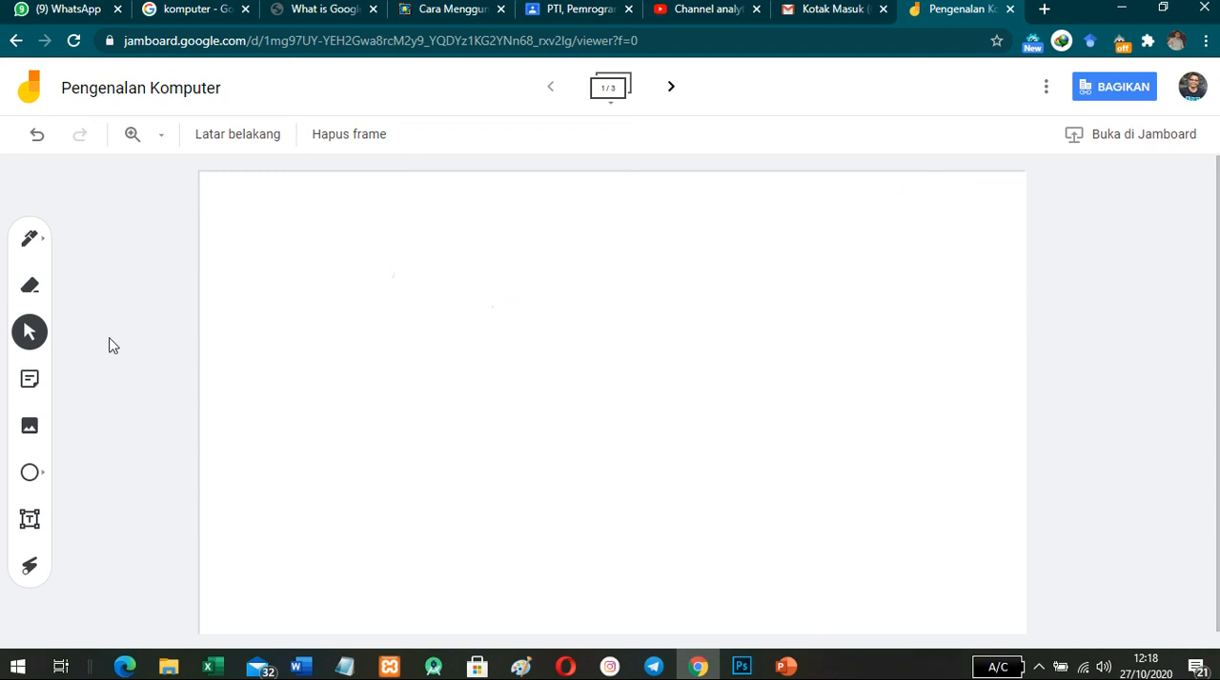
# - Examine the device upload, Google Images and Google Drive sources for adding an image, and cancel without choosing a file
pyautogui.click(31, 428)
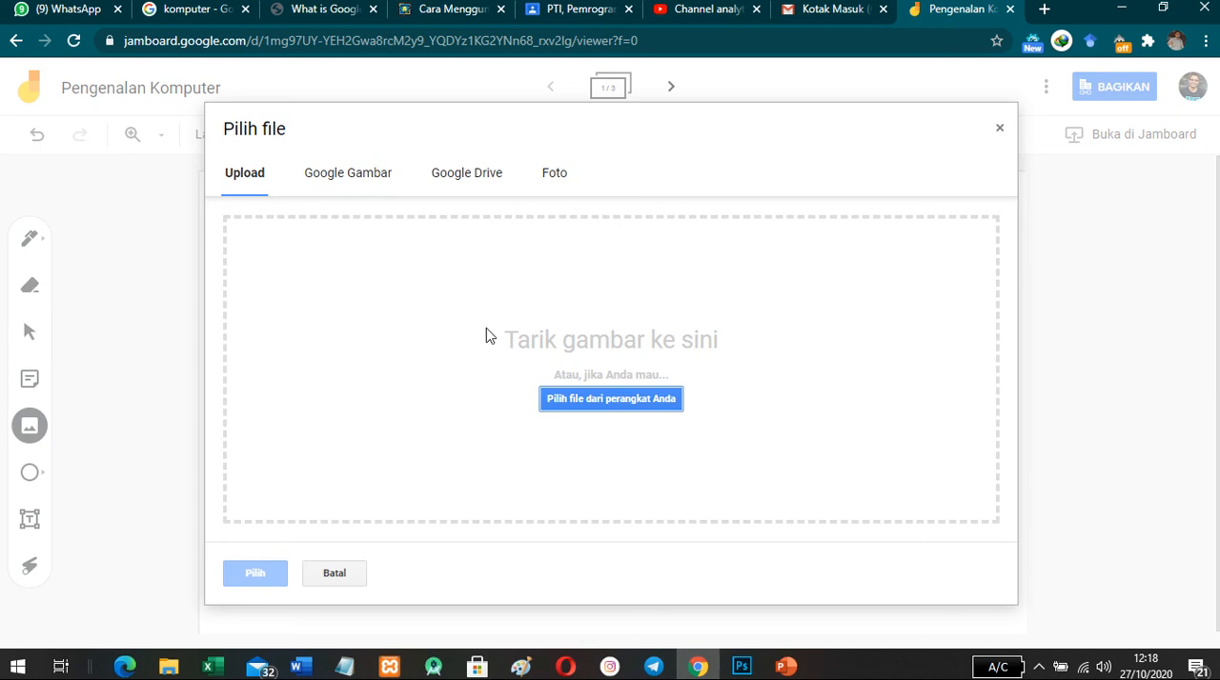
pyautogui.click(560, 400)
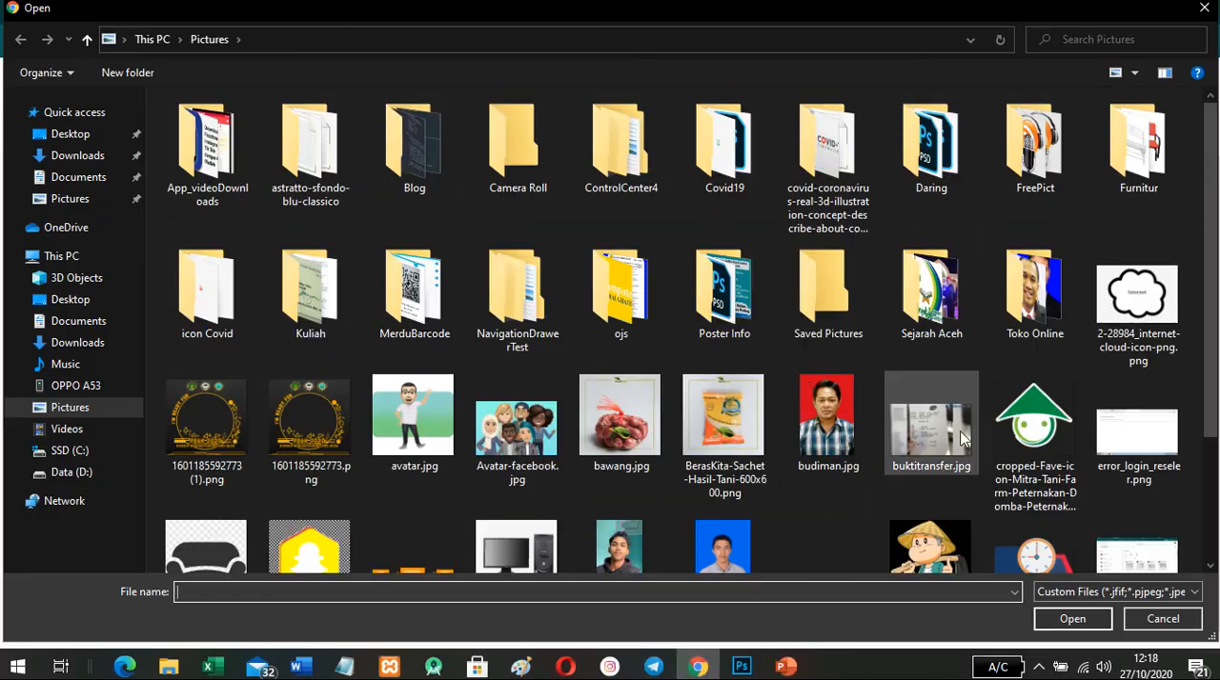
pyautogui.click(1159, 620)
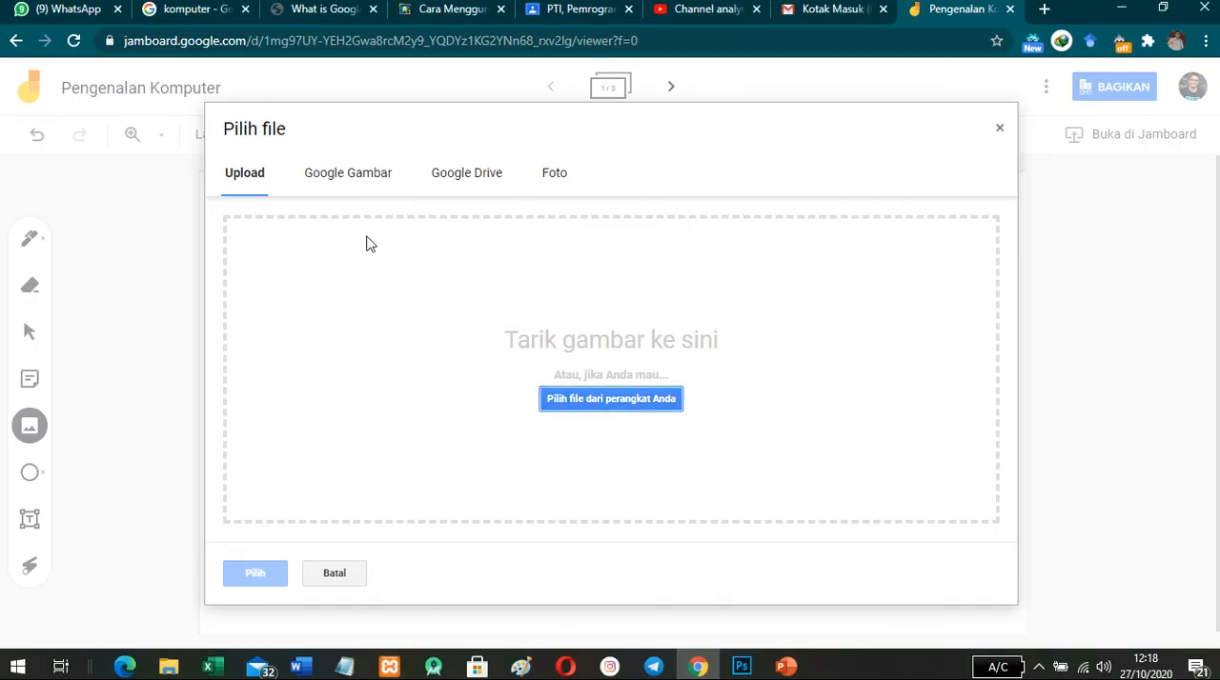
pyautogui.click(352, 179)
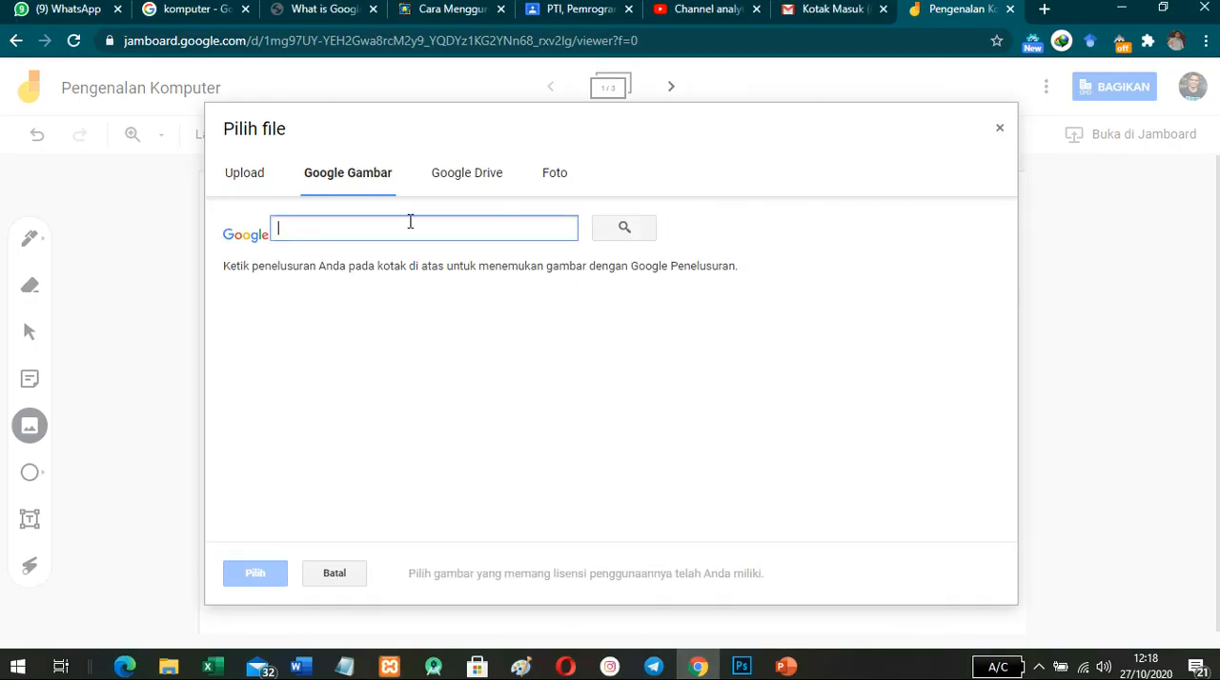
pyautogui.click(465, 185)
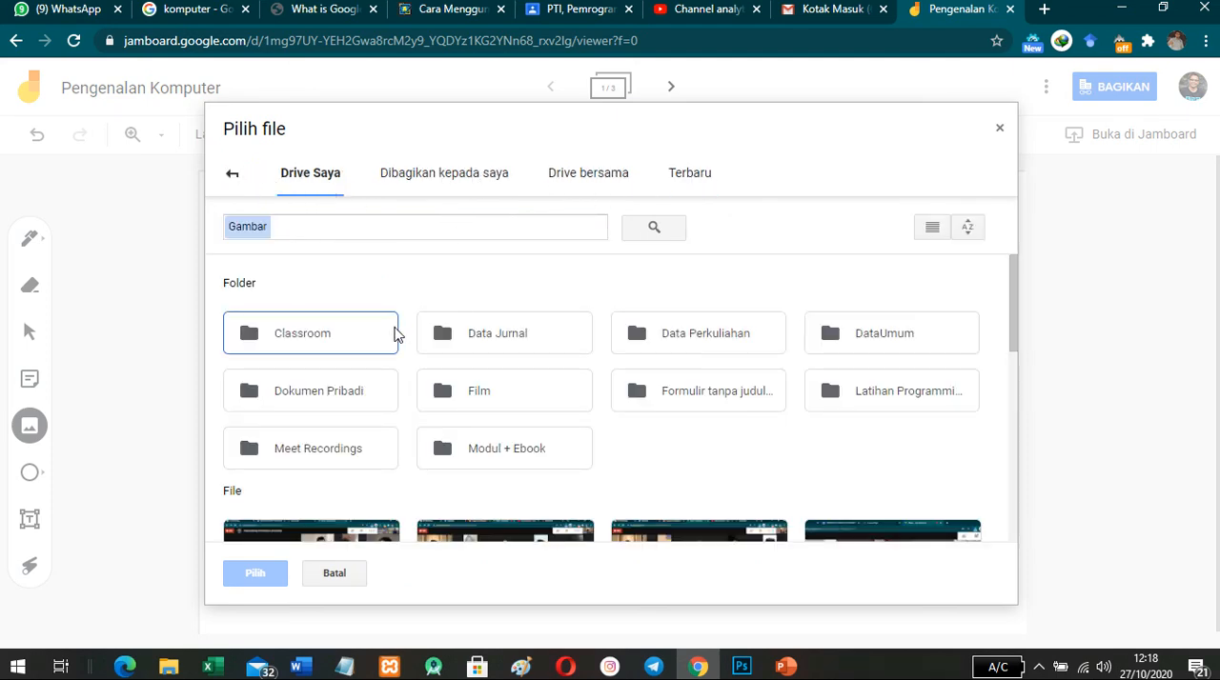
pyautogui.scroll(-4, 601, 362)
pyautogui.scroll(4, 720, 383)
pyautogui.scroll(-6, 719, 383)
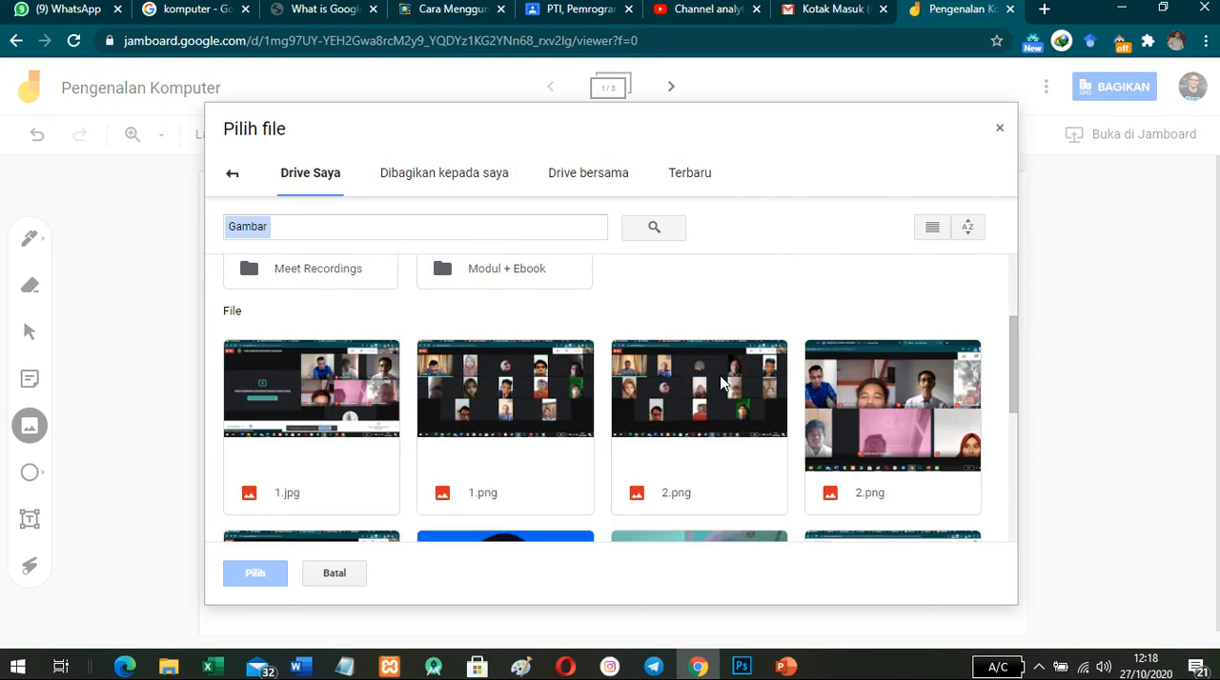
pyautogui.scroll(3, 717, 377)
pyautogui.scroll(3, 710, 370)
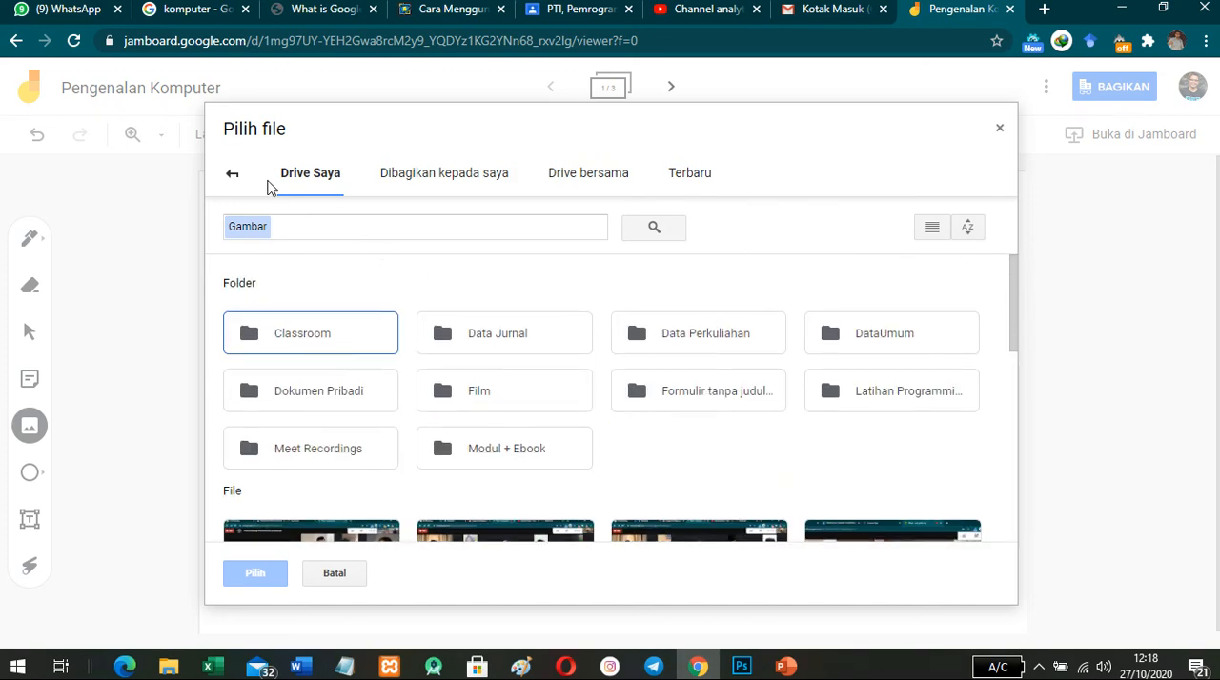
pyautogui.click(232, 174)
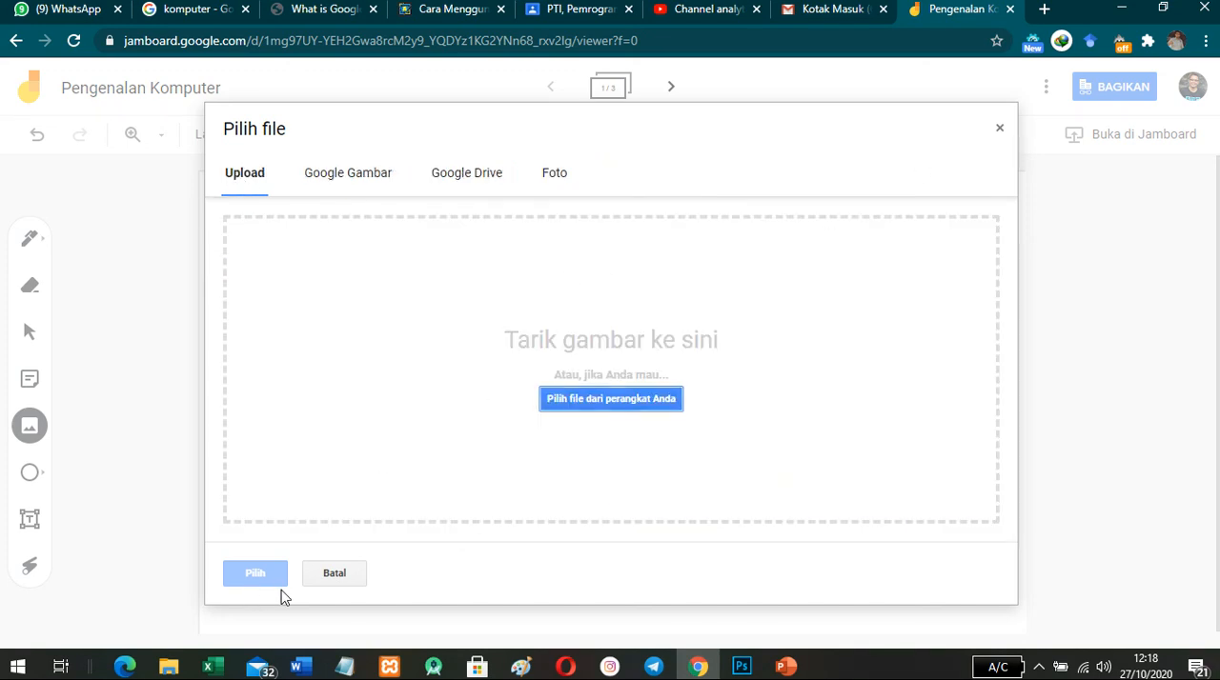
pyautogui.click(334, 577)
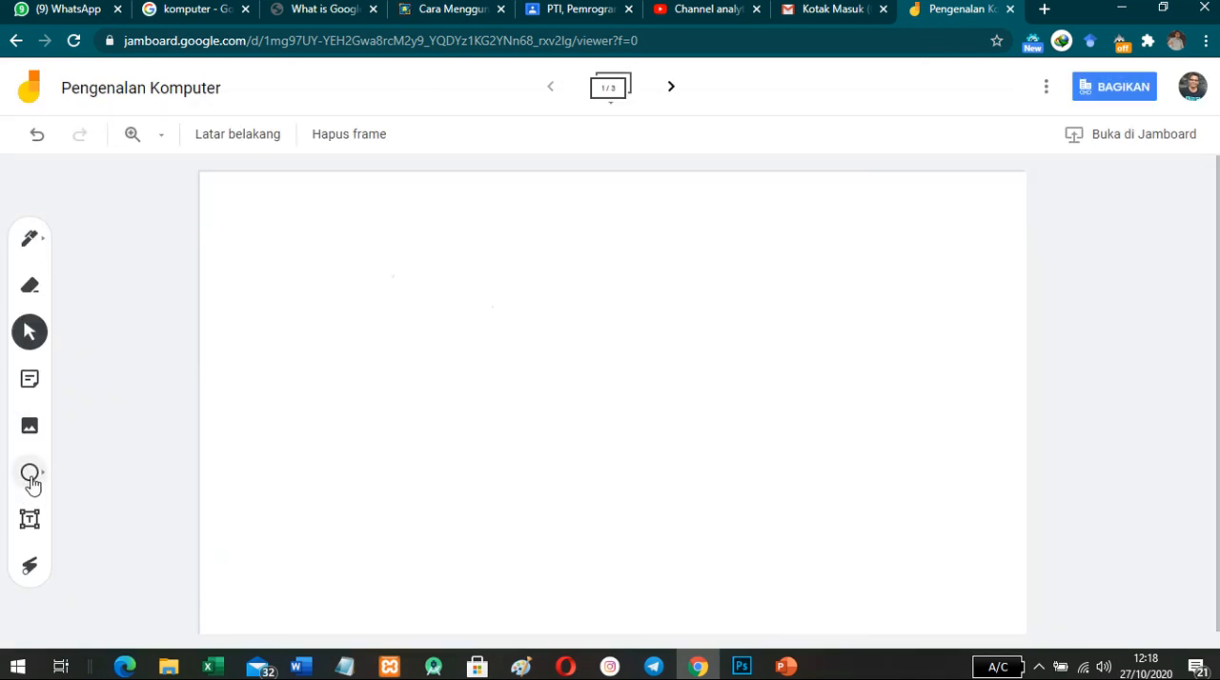
# - Draw a large circle in the middle of the frame and examine the actions available for it
pyautogui.click(31, 477)
pyautogui.moveTo(402, 259); pyautogui.dragTo(674, 528)
pyautogui.click(676, 260)
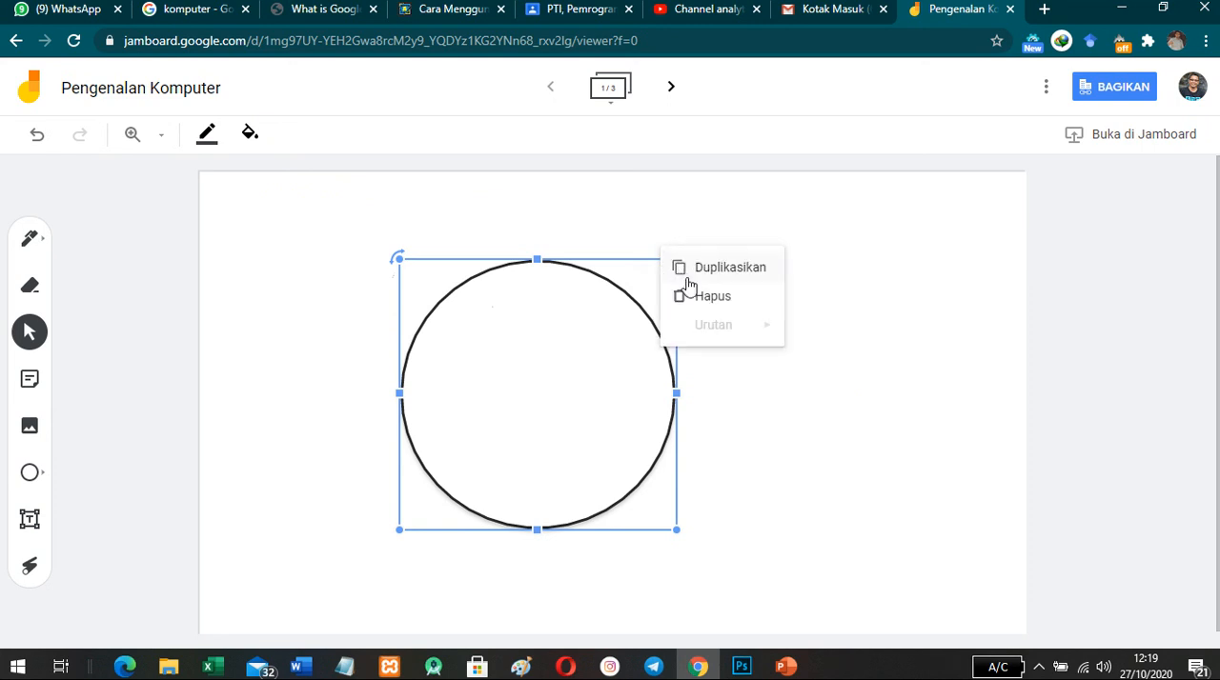
pyautogui.click(619, 222)
# - Rotate the circle counterclockwise and delete it from the frame
pyautogui.click(403, 277)
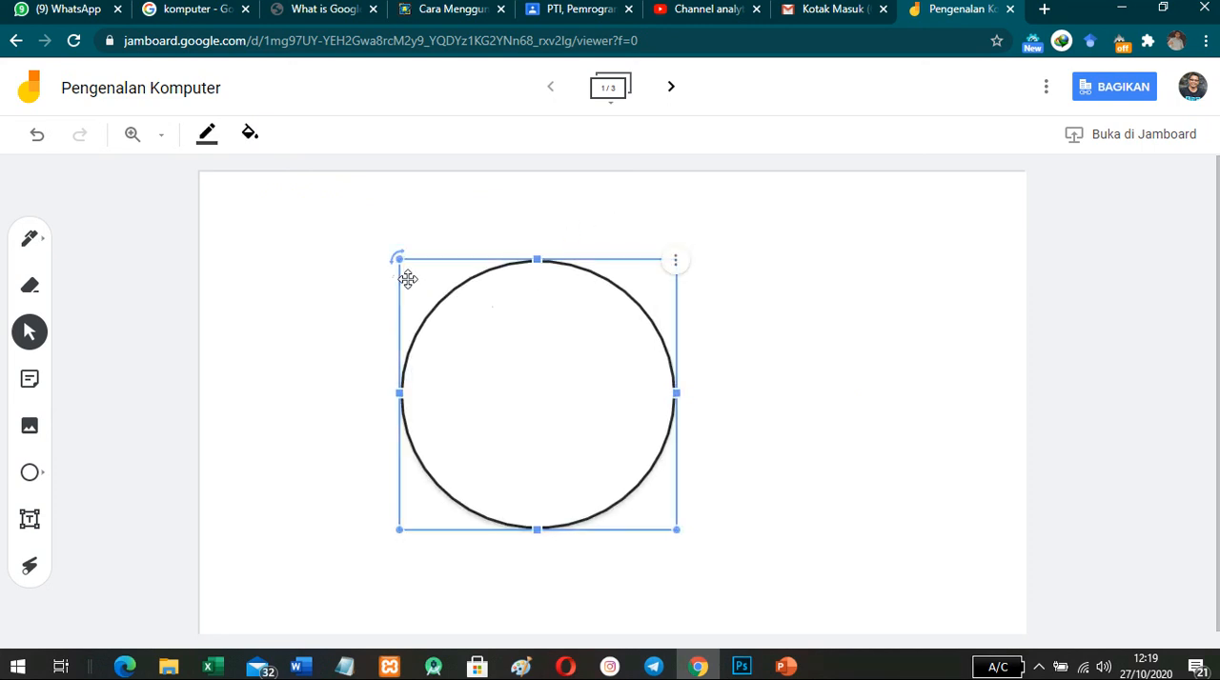
pyautogui.moveTo(394, 258); pyautogui.dragTo(347, 341)
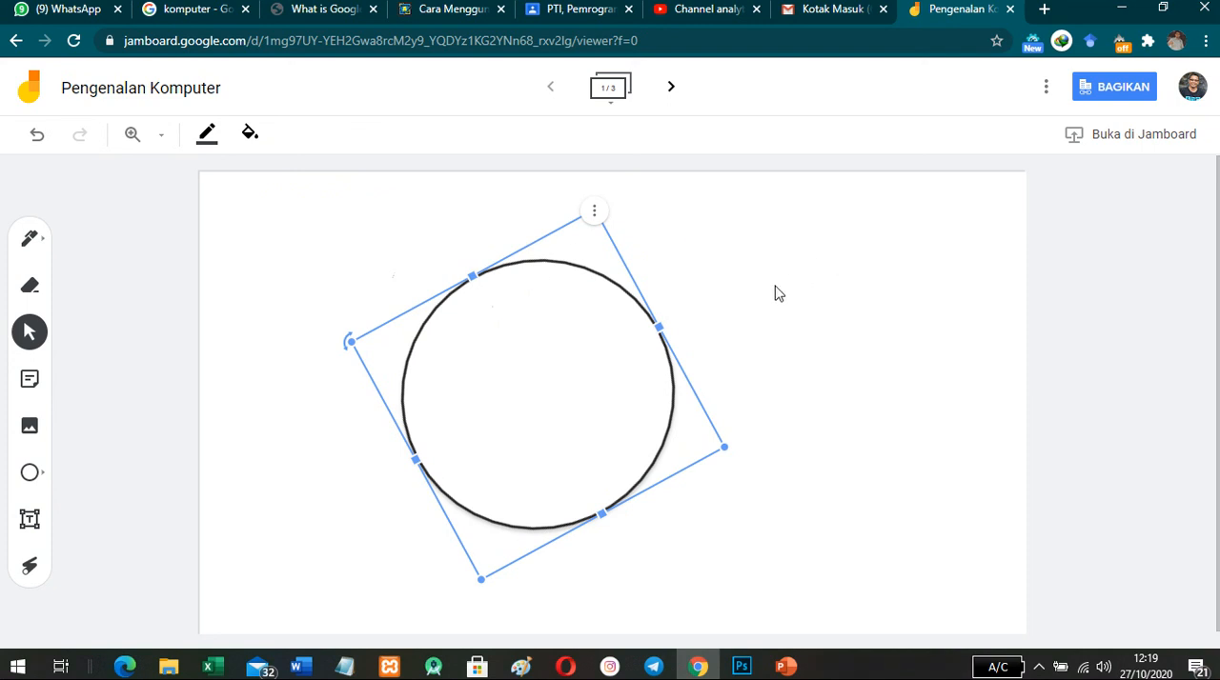
pyautogui.press('Delete')
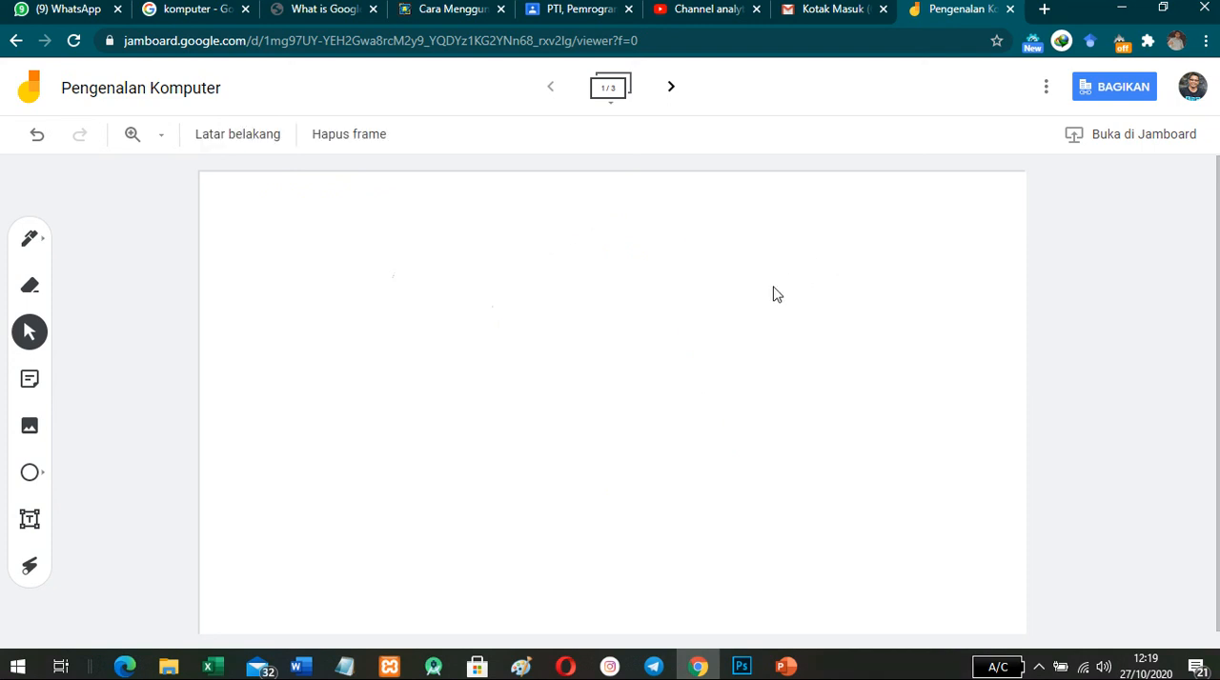
# - Draw a diamond shape in the middle of the frame and delete it
pyautogui.click(42, 476)
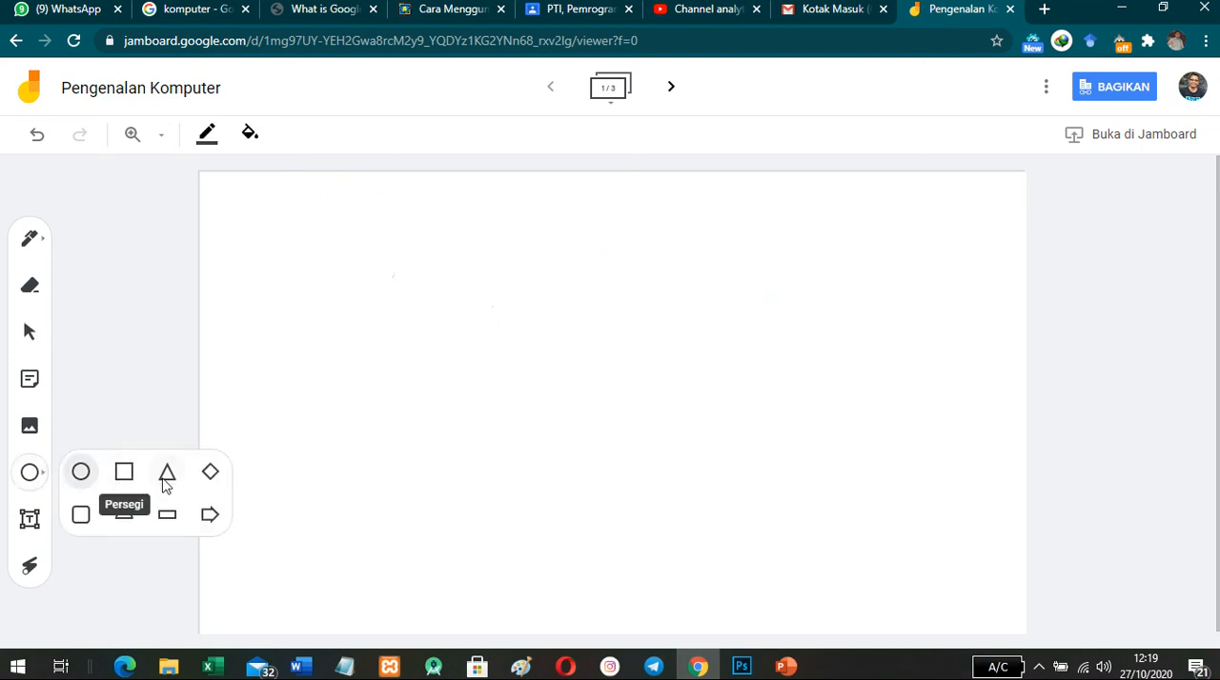
pyautogui.click(209, 472)
pyautogui.moveTo(454, 267); pyautogui.dragTo(686, 495)
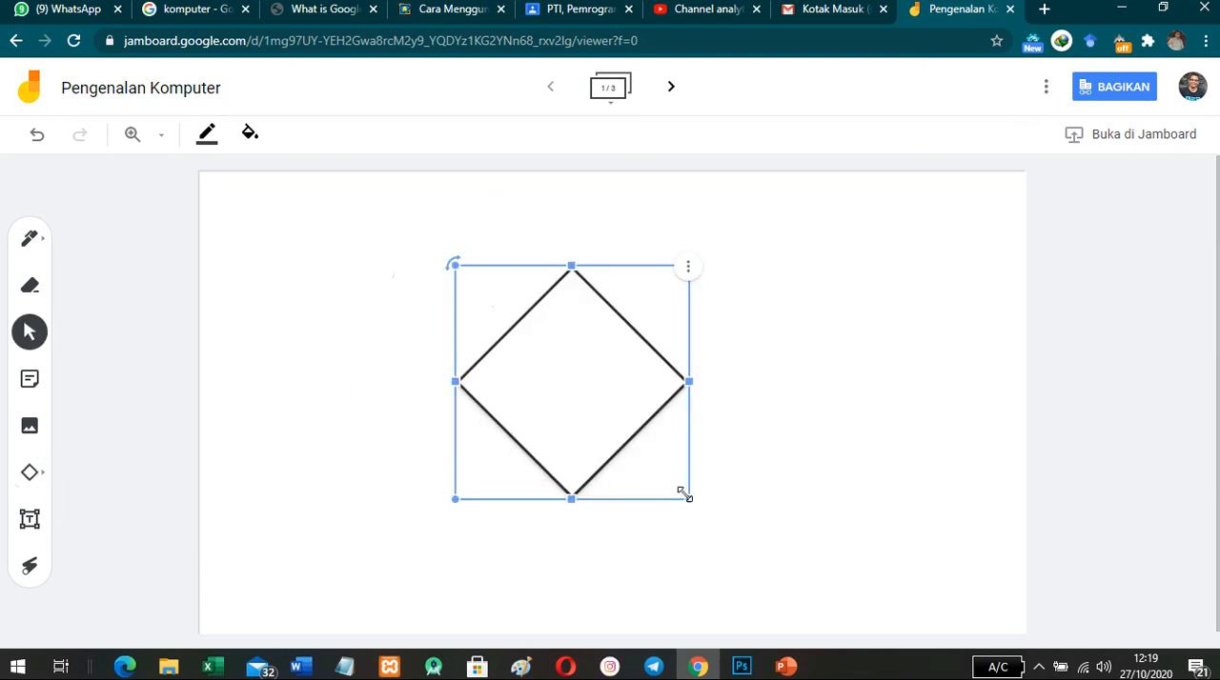
pyautogui.press('Delete')
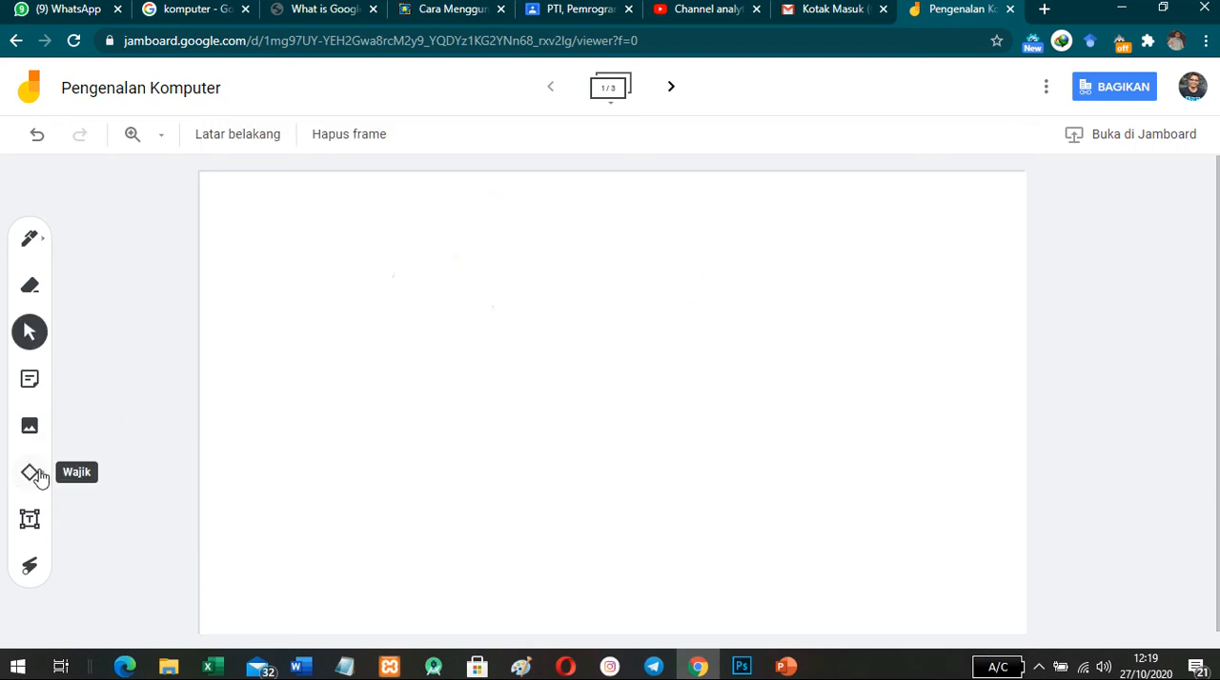
# - Draw an arrow shape in the upper-left area of the frame and delete it
pyautogui.click(43, 476)
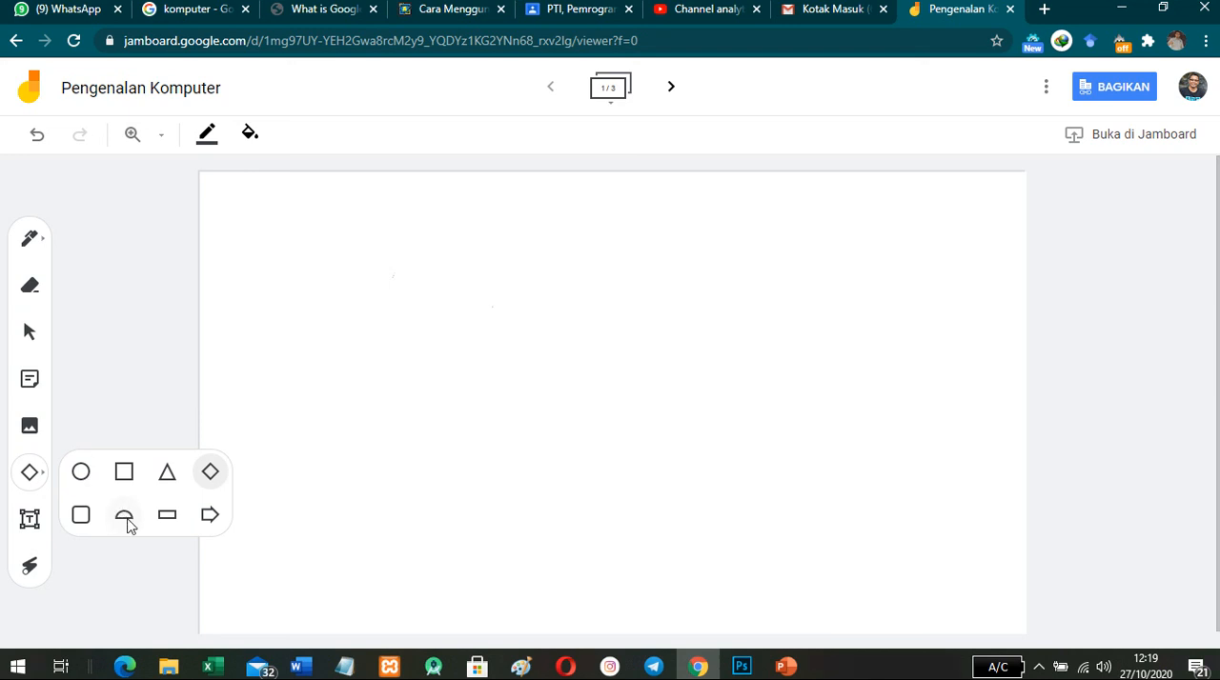
pyautogui.click(209, 514)
pyautogui.moveTo(344, 263)
pyautogui.mouseDown()
pyautogui.moveTo(408, 331)
pyautogui.moveTo(541, 345)
pyautogui.mouseUp()
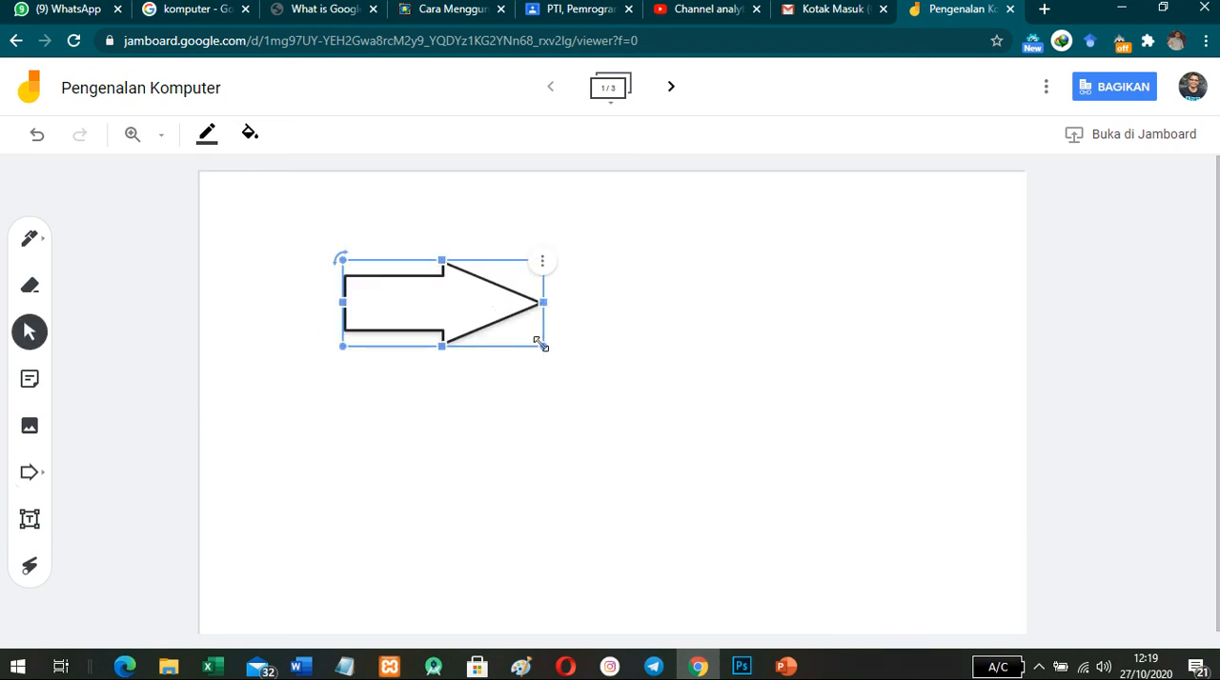
pyautogui.press('Delete')
# - Add a text box reading "tolong perhatikan" in the upper-left area of the frame
pyautogui.click(29, 518)
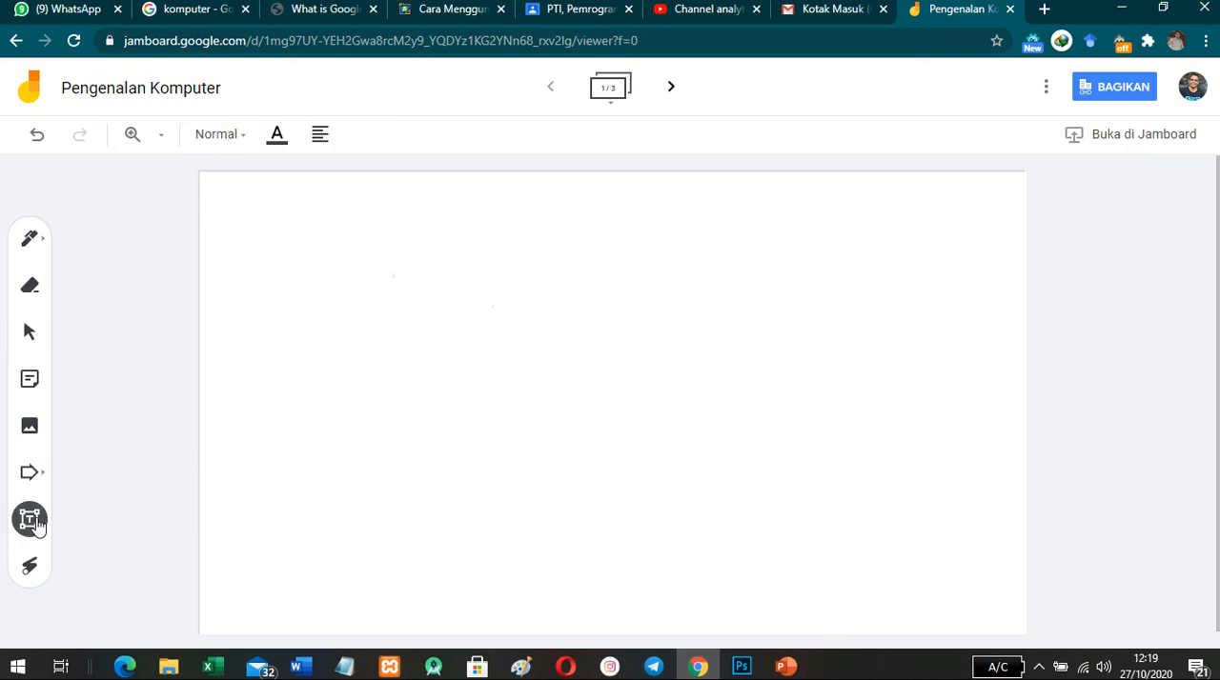
pyautogui.moveTo(313, 254); pyautogui.dragTo(422, 283)
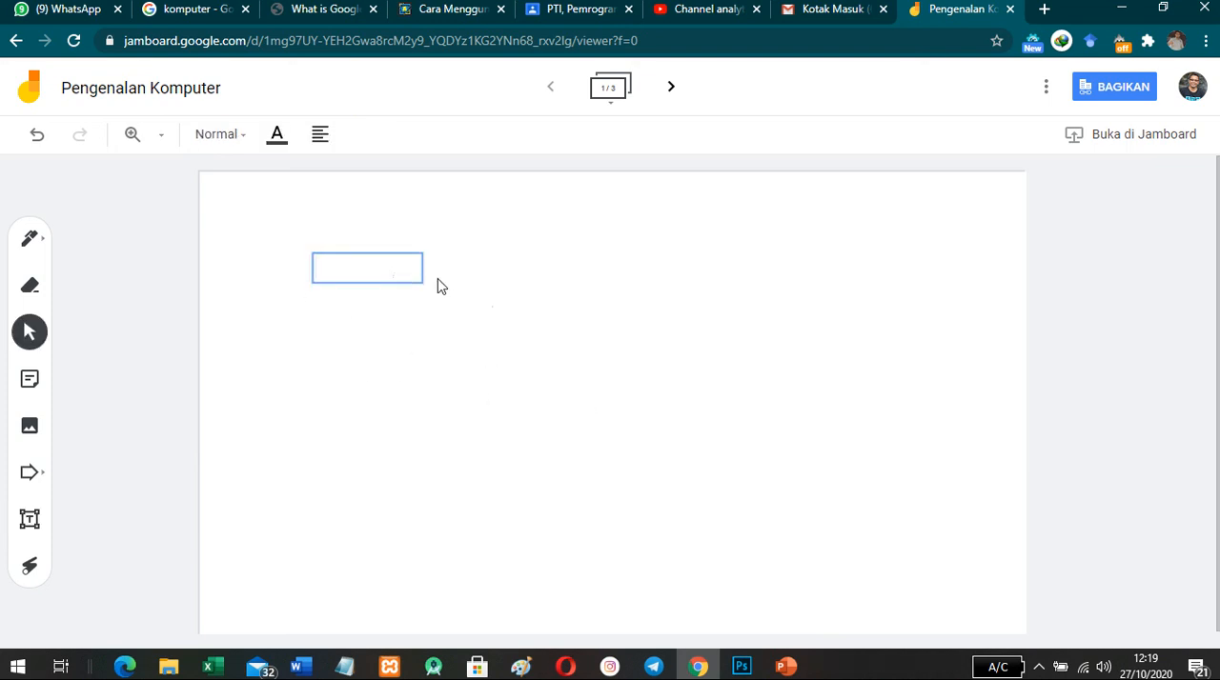
pyautogui.write('tolong perhati')
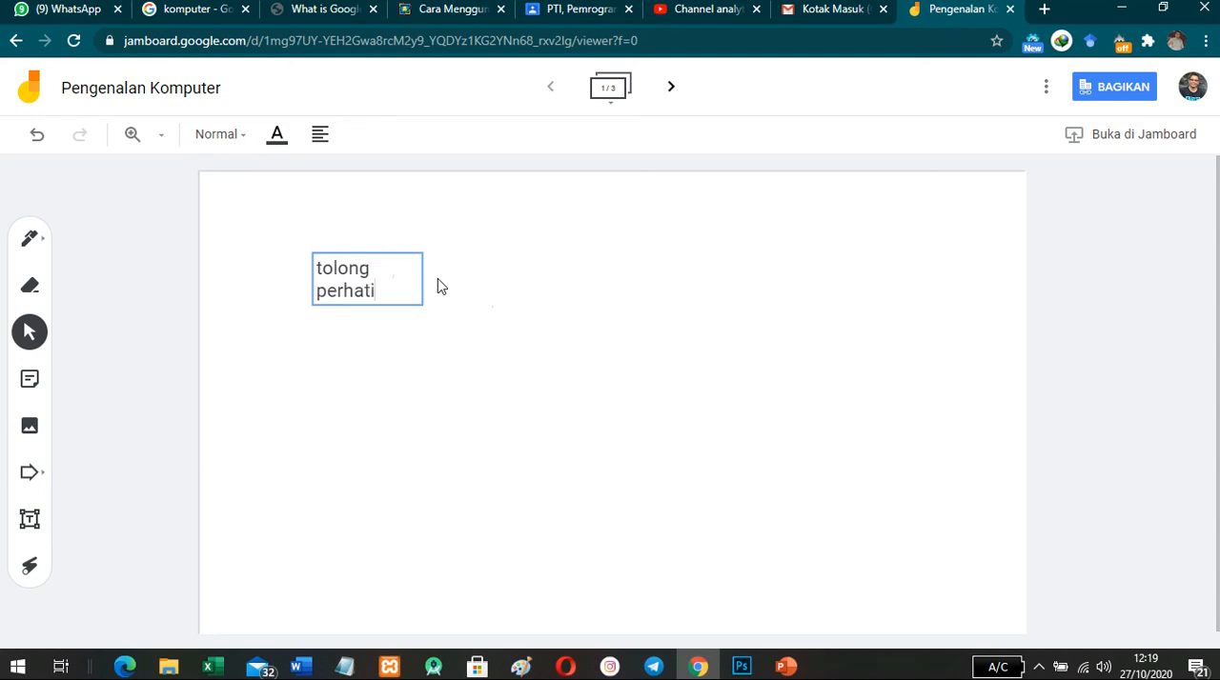
pyautogui.write('kan')
pyautogui.press('Escape')
pyautogui.click(462, 300)
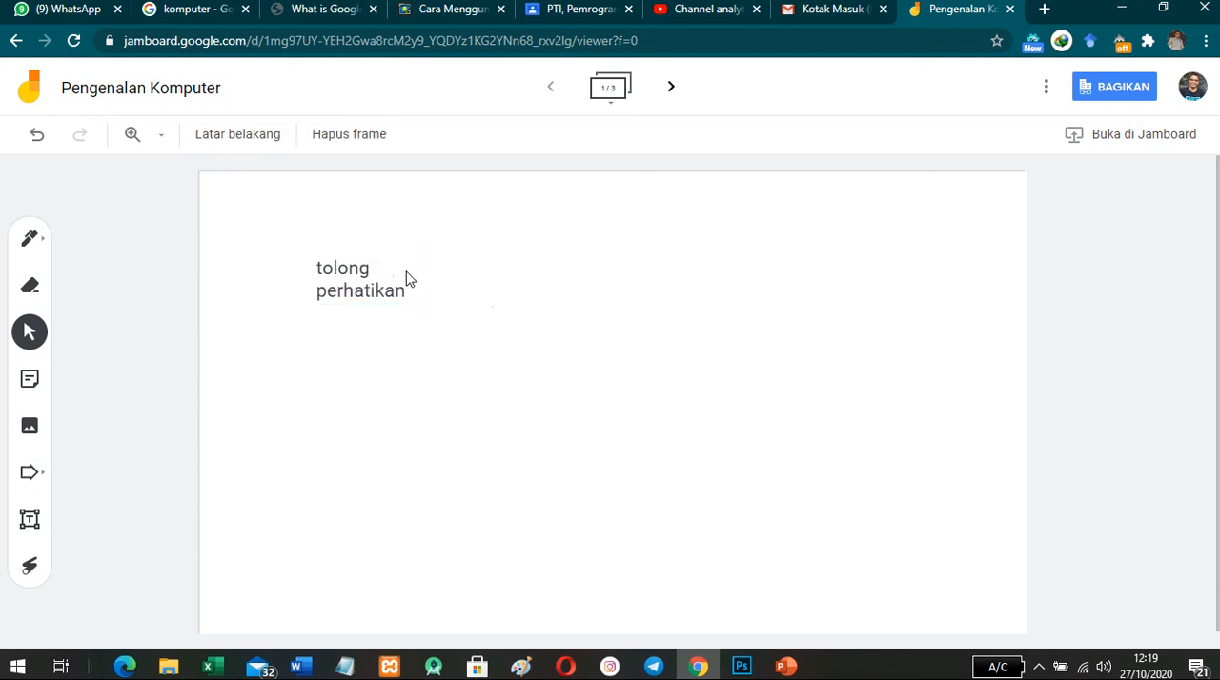
# - Move the "tolong perhatikan" text box toward the upper right of the frame and delete it
pyautogui.click(406, 278)
pyautogui.moveTo(356, 261); pyautogui.dragTo(781, 250)
pyautogui.press('Delete')
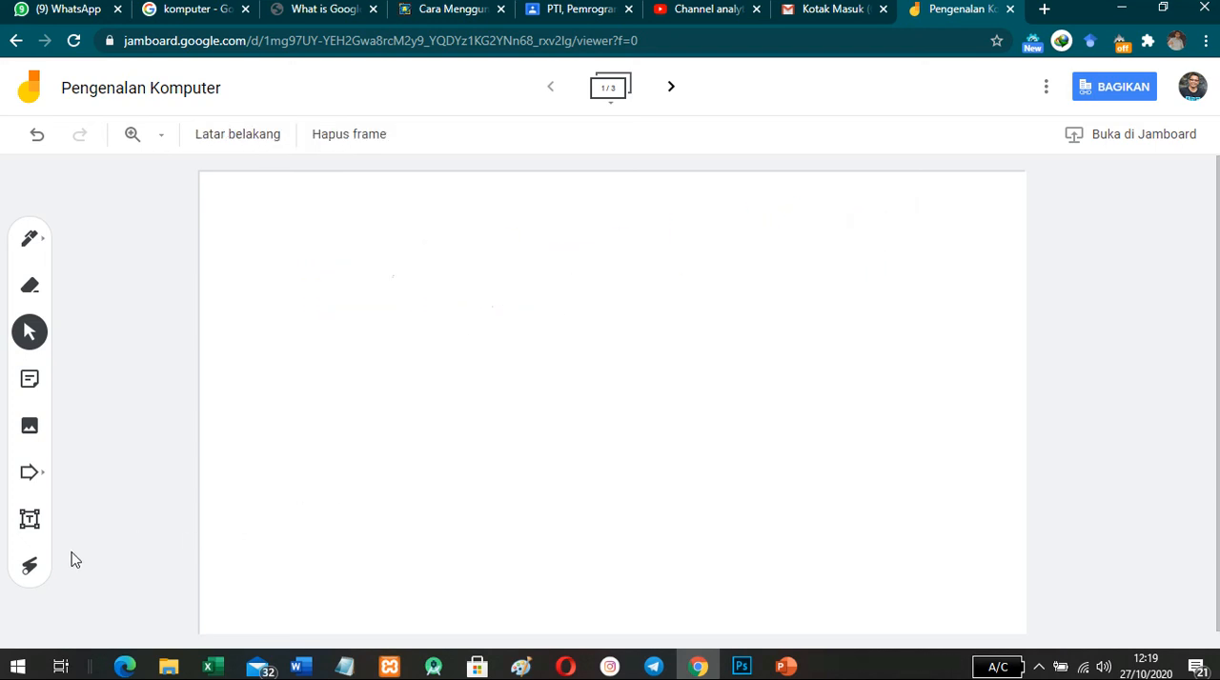
# - Try the laser pointer and handwrite the title "Pengenalan PC" in red pen across the upper part of the frame
pyautogui.click(32, 566)
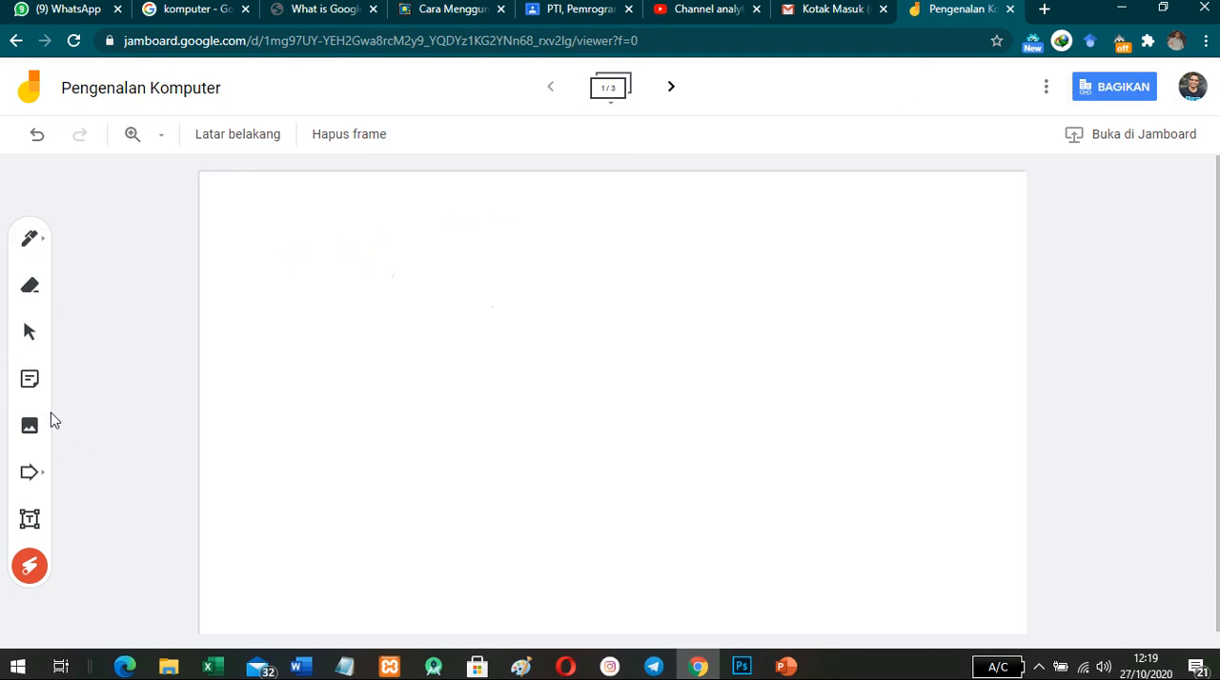
pyautogui.click(30, 240)
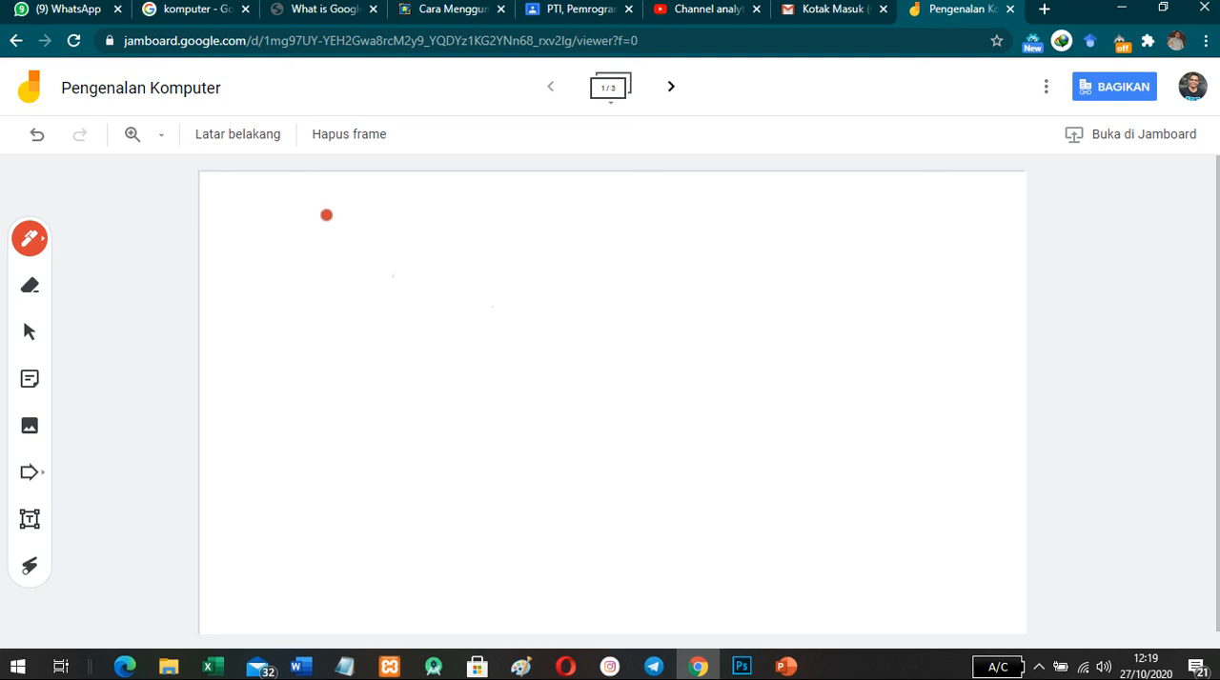
pyautogui.moveTo(308, 217); pyautogui.dragTo(322, 294)
pyautogui.moveTo(307, 219)
pyautogui.mouseDown()
pyautogui.moveTo(324, 252)
pyautogui.moveTo(419, 250)
pyautogui.moveTo(422, 262)
pyautogui.moveTo(469, 237)
pyautogui.moveTo(548, 273)
pyautogui.moveTo(558, 262)
pyautogui.moveTo(628, 267)
pyautogui.moveTo(651, 302)
pyautogui.moveTo(746, 271)
pyautogui.moveTo(738, 251)
pyautogui.moveTo(789, 277)
pyautogui.mouseUp()
pyautogui.moveTo(838, 221)
pyautogui.mouseDown()
pyautogui.moveTo(854, 295)
pyautogui.moveTo(876, 245)
pyautogui.moveTo(812, 246)
pyautogui.mouseUp()
pyautogui.moveTo(921, 231); pyautogui.dragTo(931, 279)
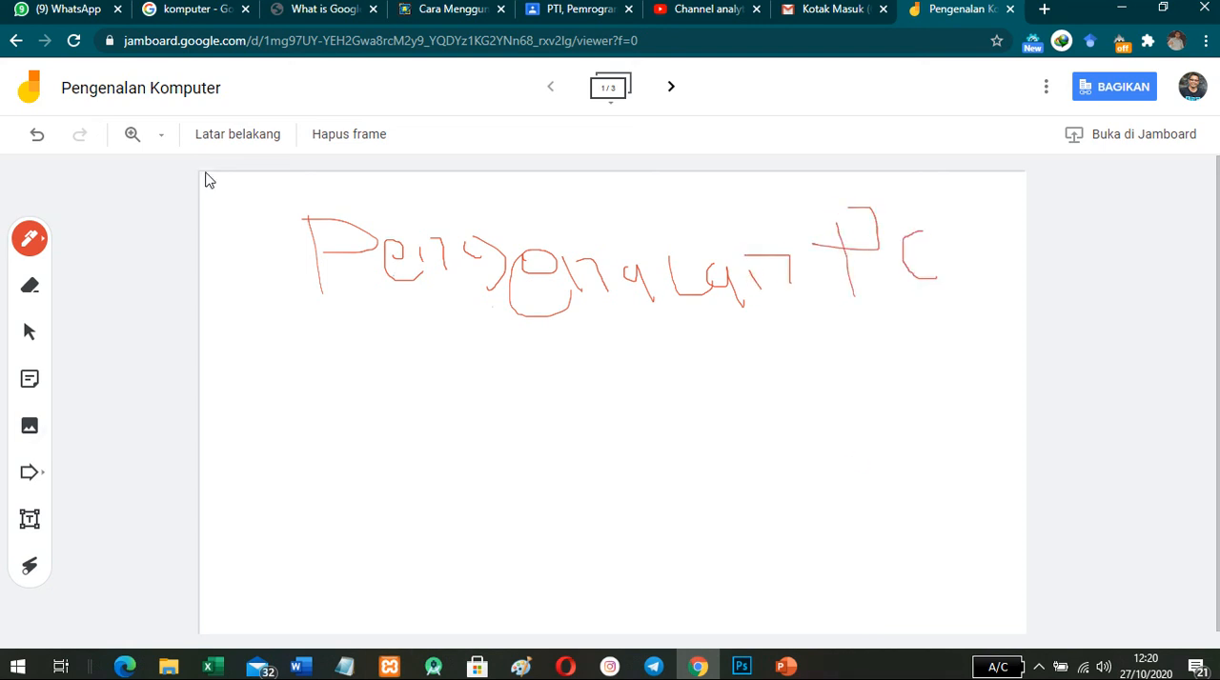
# - Insert the picture komputer1.png from the device's Pictures folder and place it in the lower-left area of the frame
pyautogui.click(27, 428)
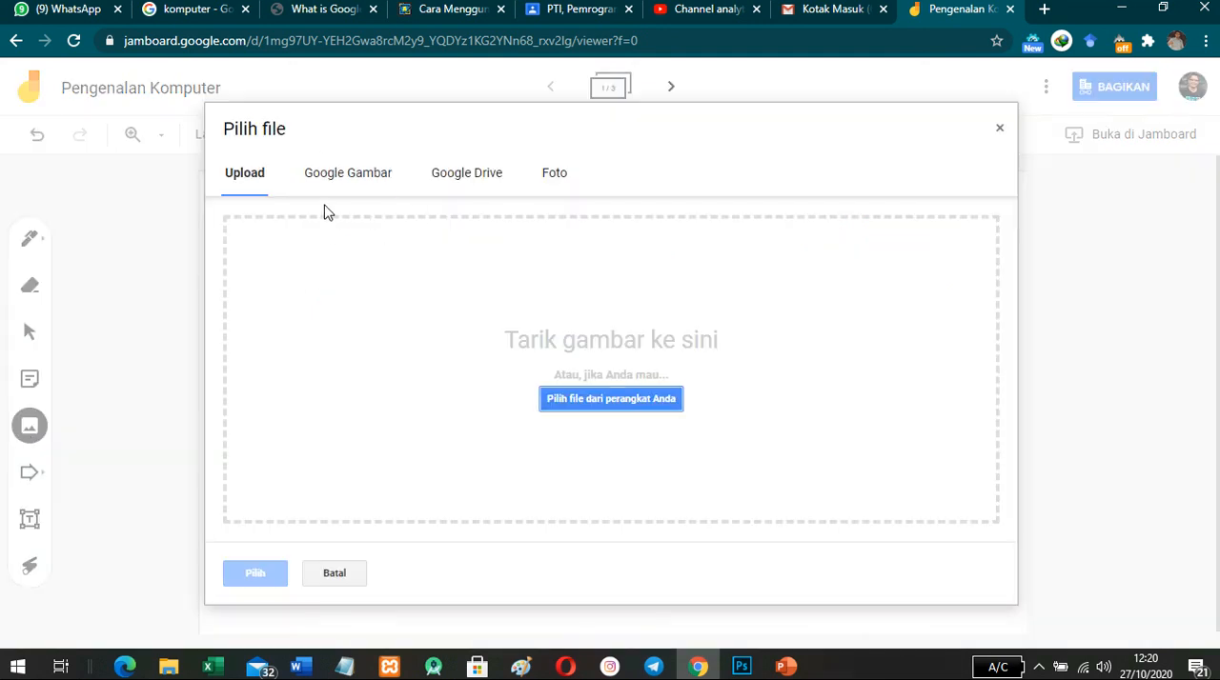
pyautogui.click(607, 410)
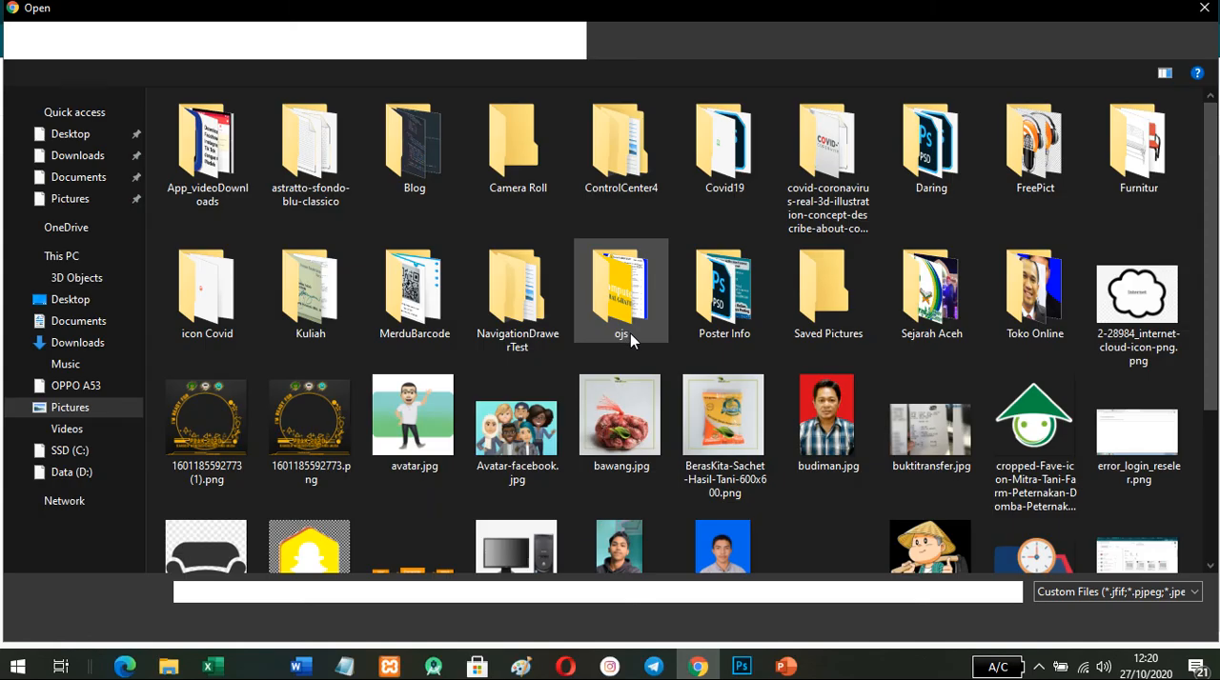
pyautogui.scroll(-2, 630, 340)
pyautogui.click(531, 376)
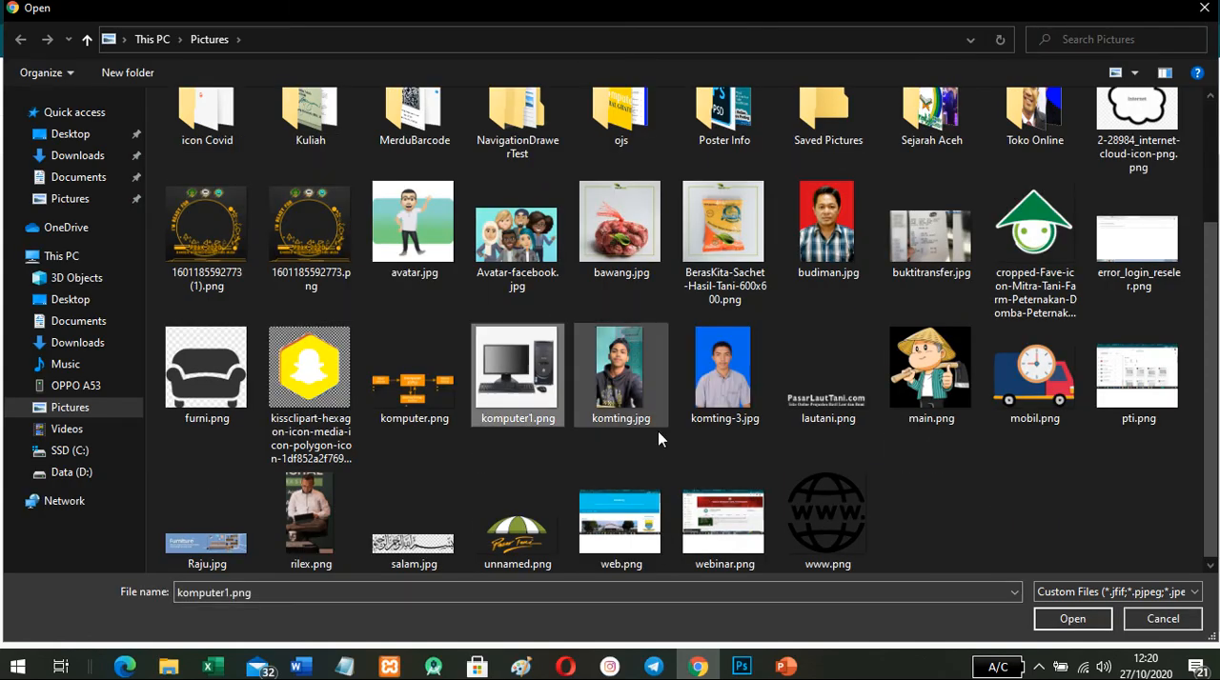
pyautogui.click(1078, 617)
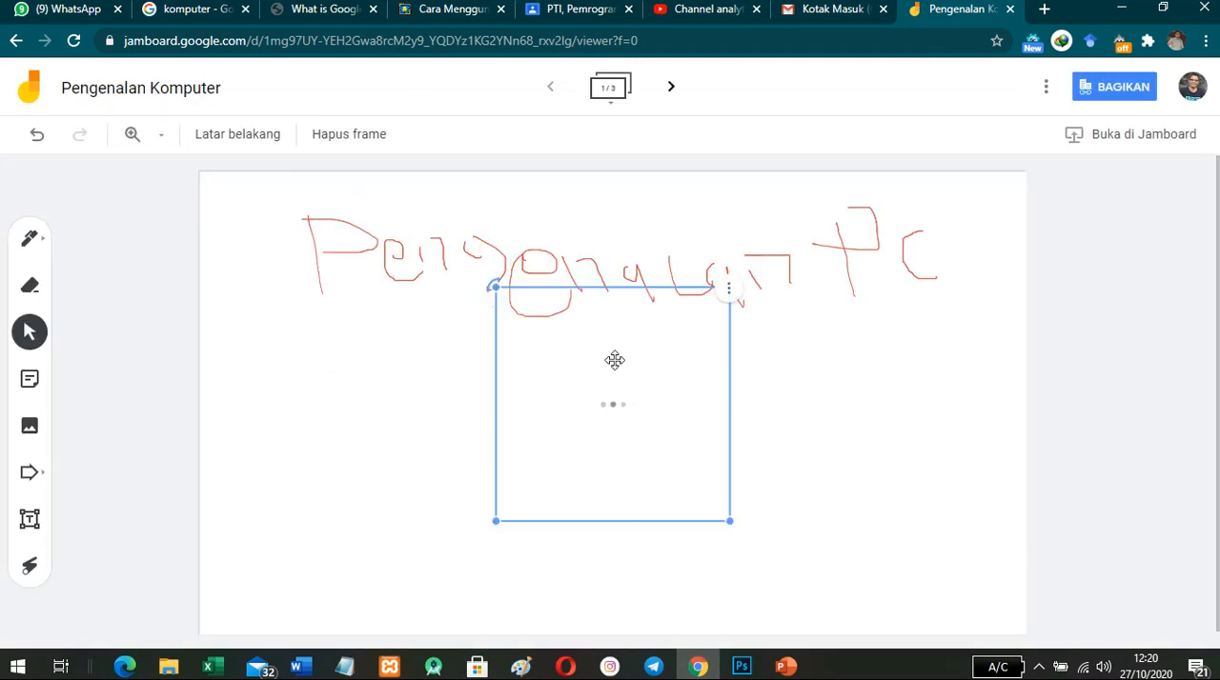
pyautogui.moveTo(614, 365); pyautogui.dragTo(356, 435)
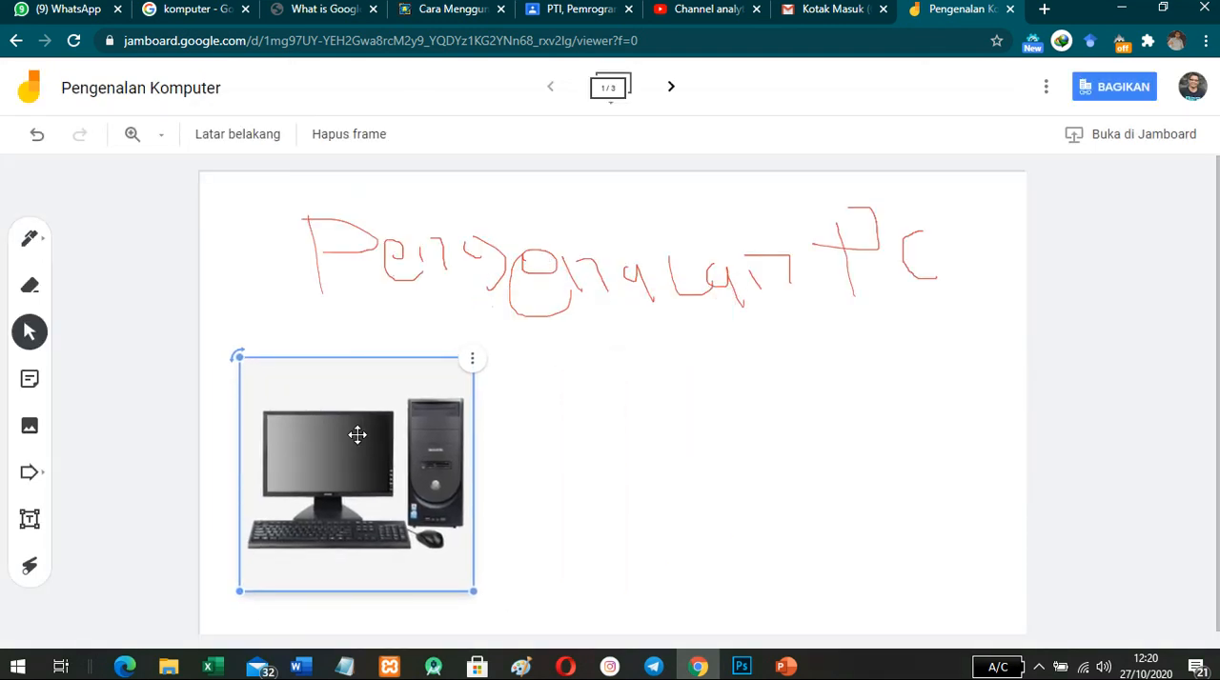
pyautogui.click(138, 308)
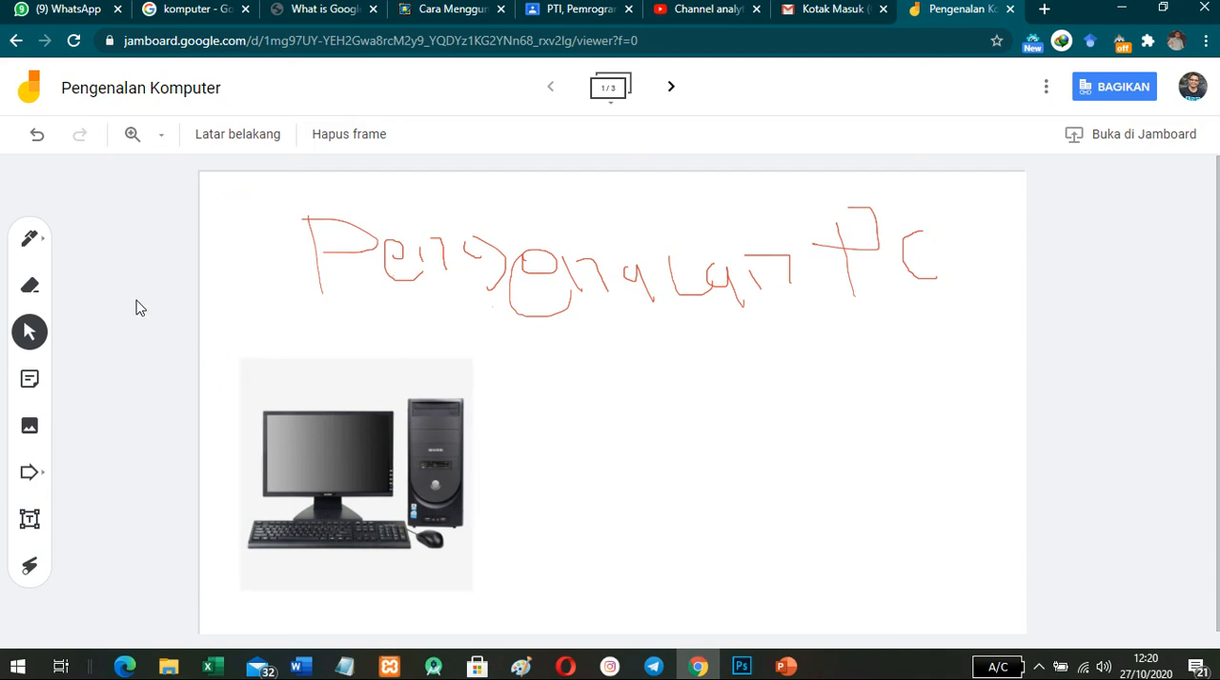
# - Insert the komputer.png diagram from the Pictures folder and place it to the right of the computer picture
pyautogui.click(30, 426)
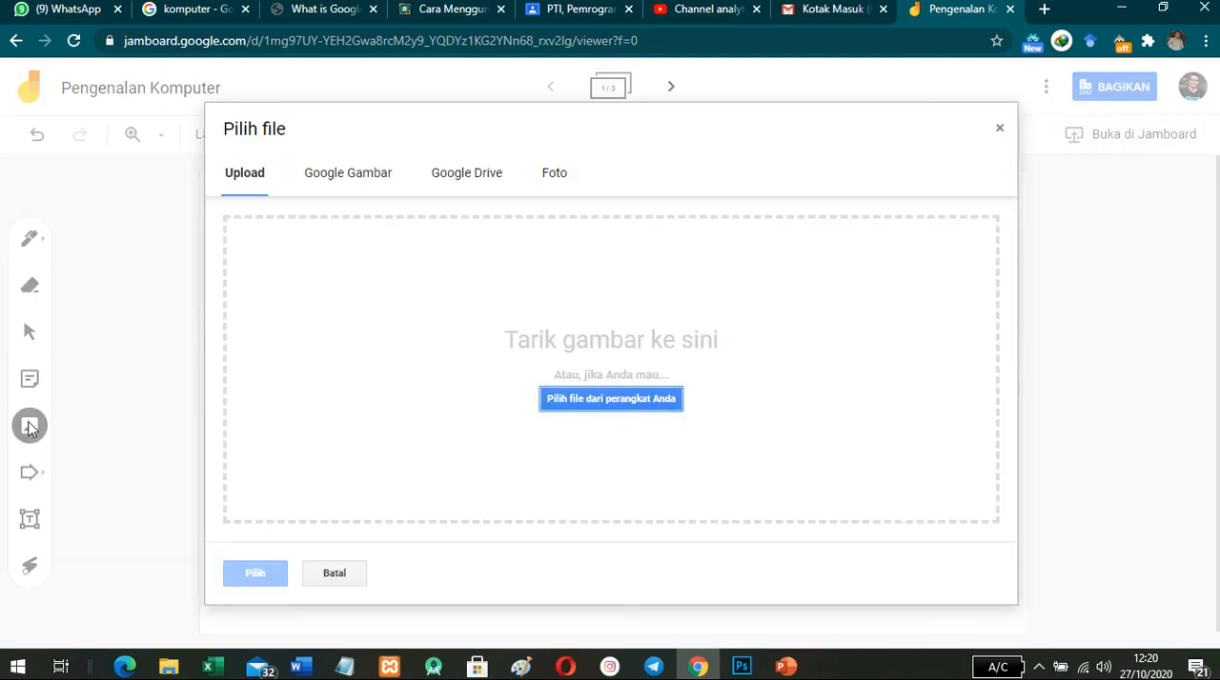
pyautogui.click(614, 404)
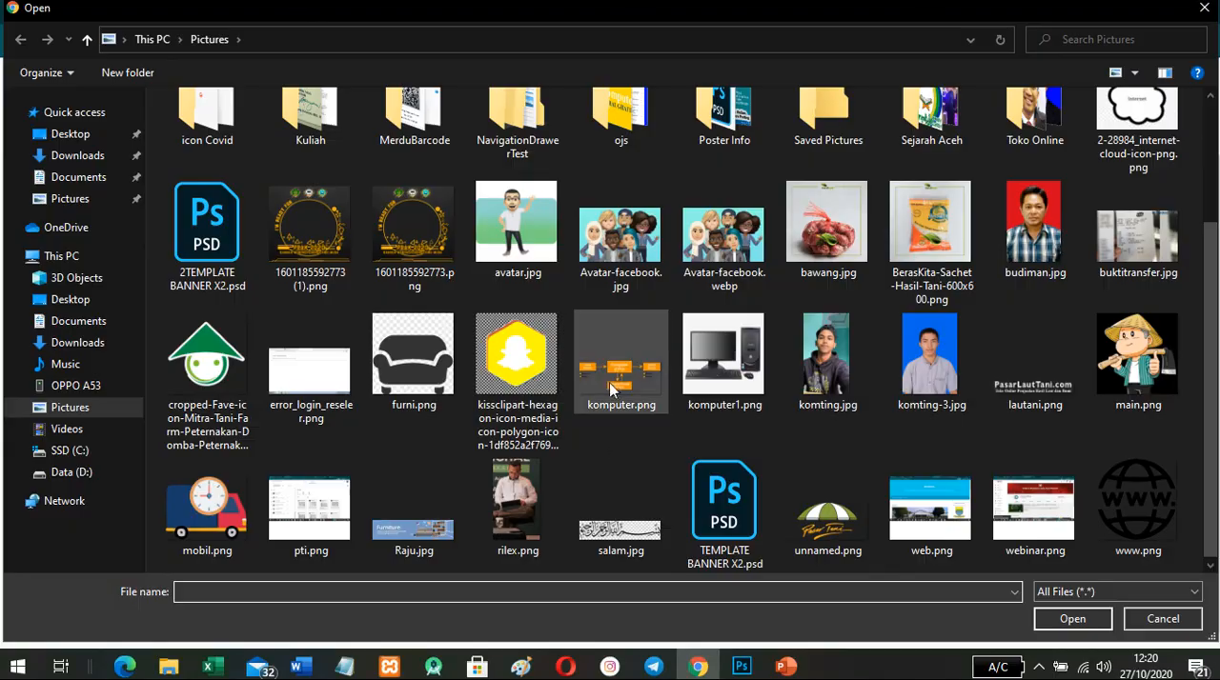
pyautogui.doubleClick(613, 388)
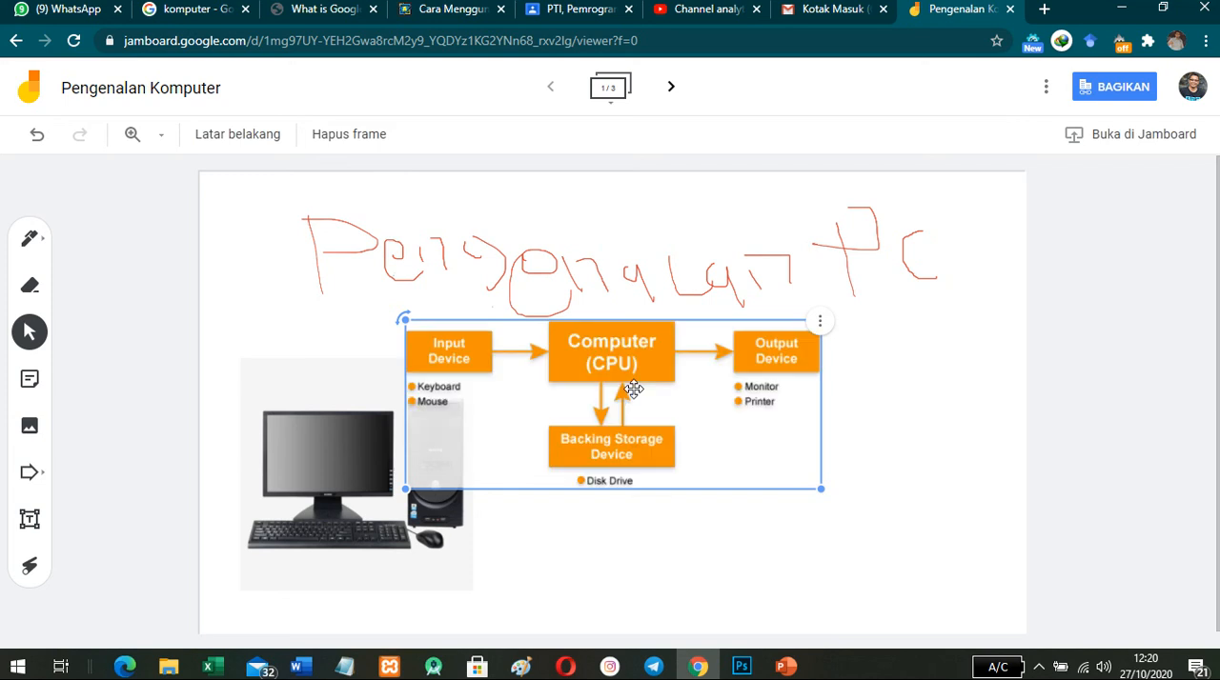
pyautogui.moveTo(648, 398); pyautogui.dragTo(790, 441)
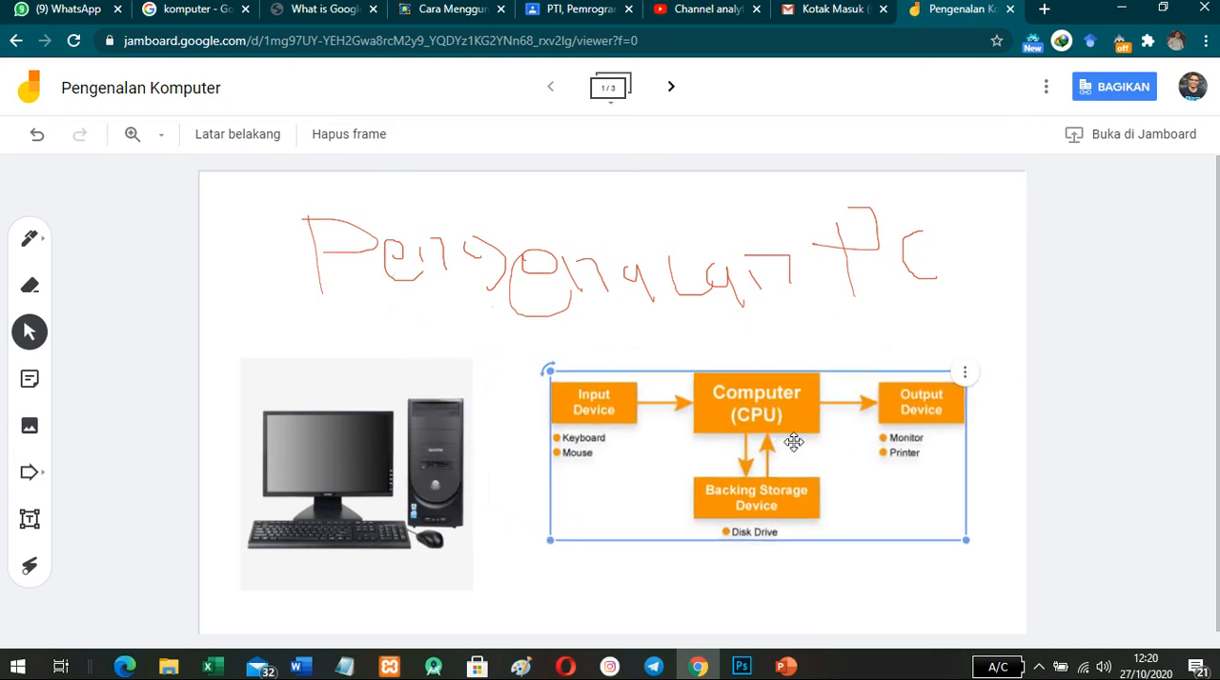
pyautogui.click(1129, 363)
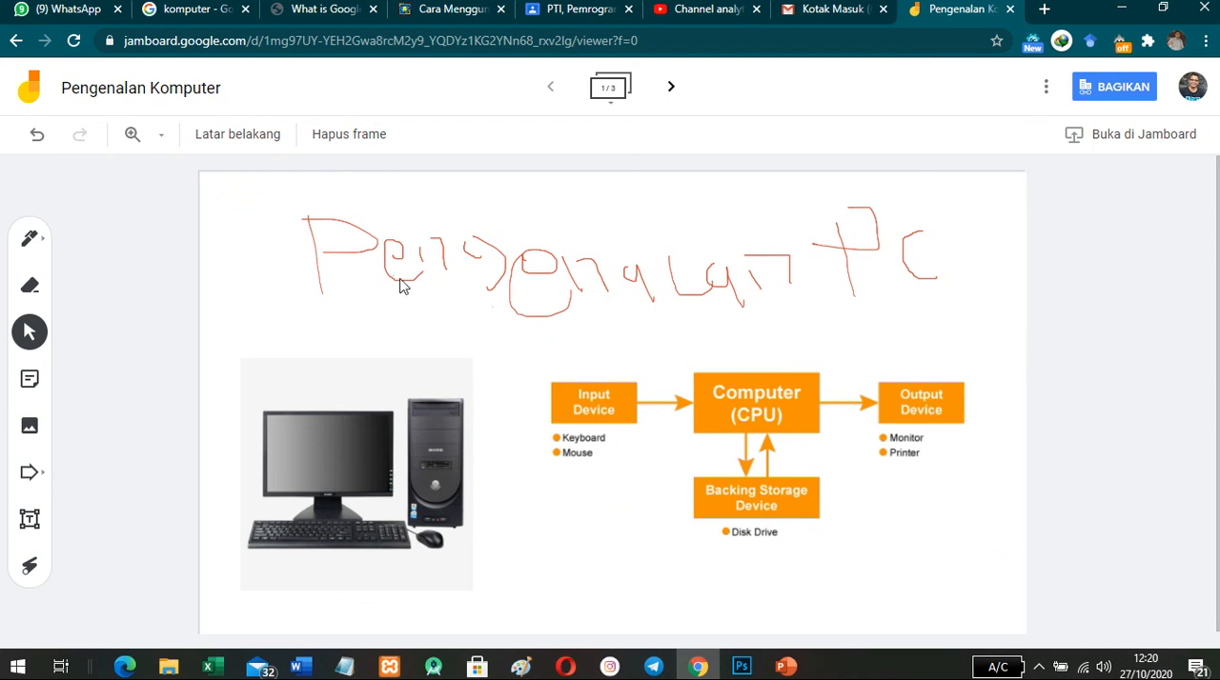
# - Try the laser pointer and handwrite the label "mouse" in red pen below the mouse in the computer picture
pyautogui.click(27, 569)
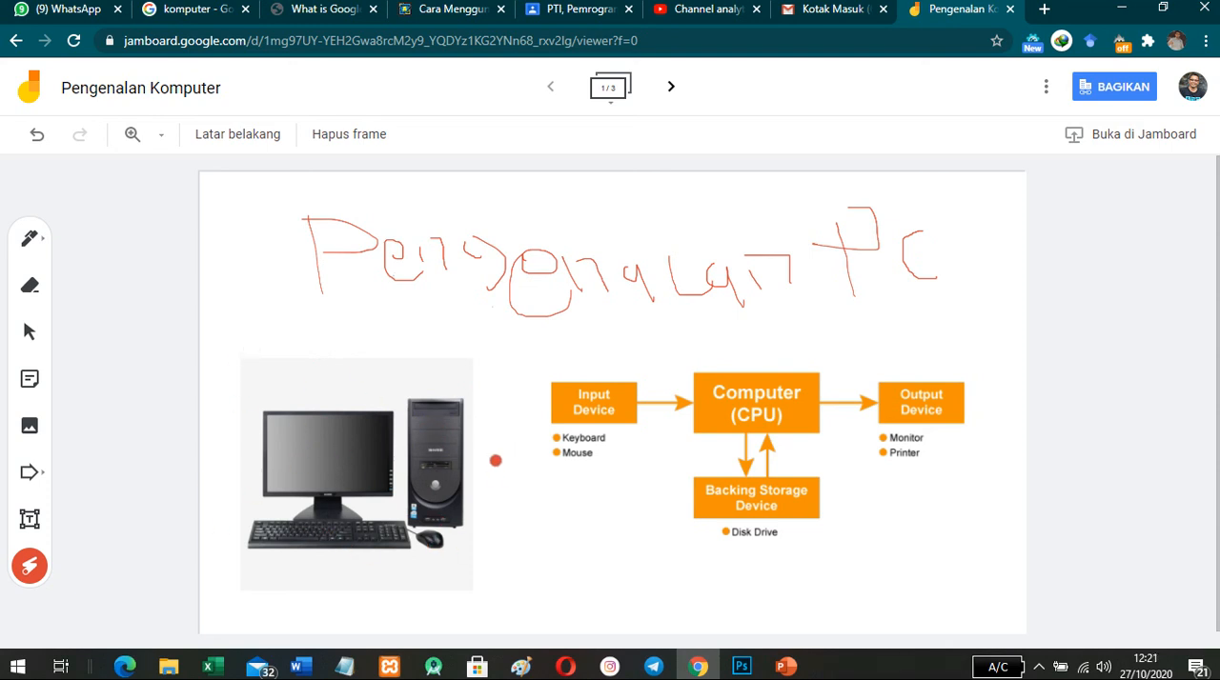
pyautogui.click(29, 239)
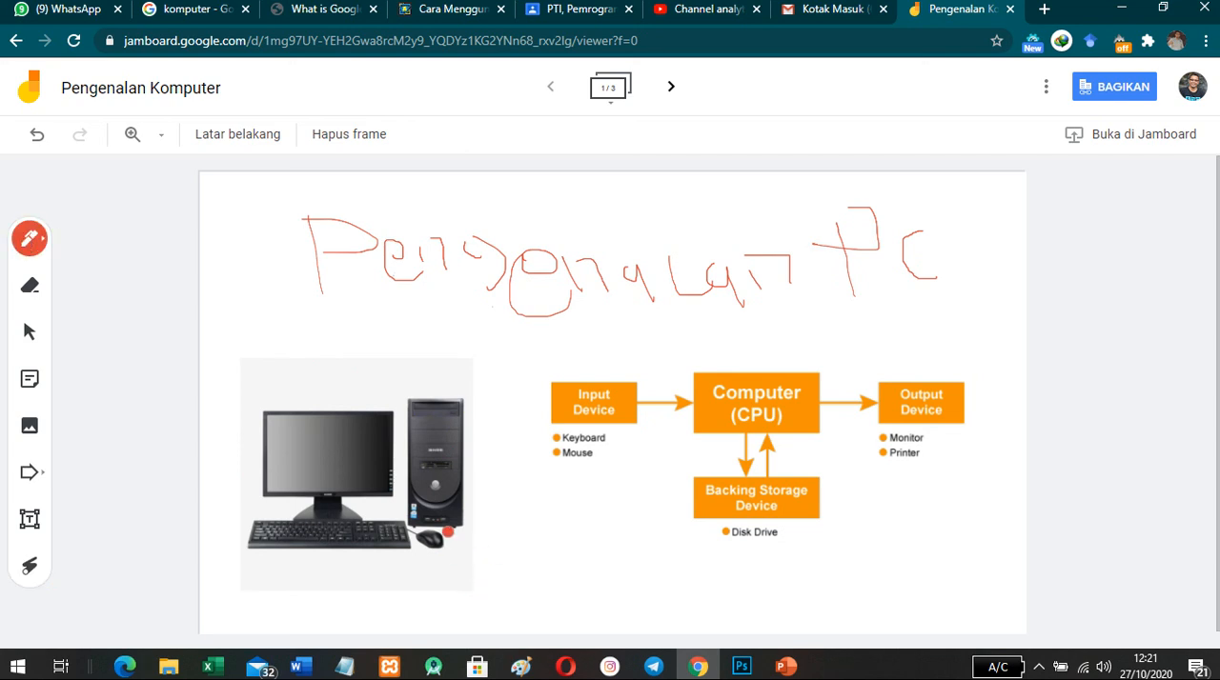
pyautogui.moveTo(461, 576)
pyautogui.mouseDown()
pyautogui.moveTo(460, 553)
pyautogui.moveTo(559, 553)
pyautogui.moveTo(556, 572)
pyautogui.moveTo(579, 551)
pyautogui.moveTo(575, 581)
pyautogui.mouseUp()
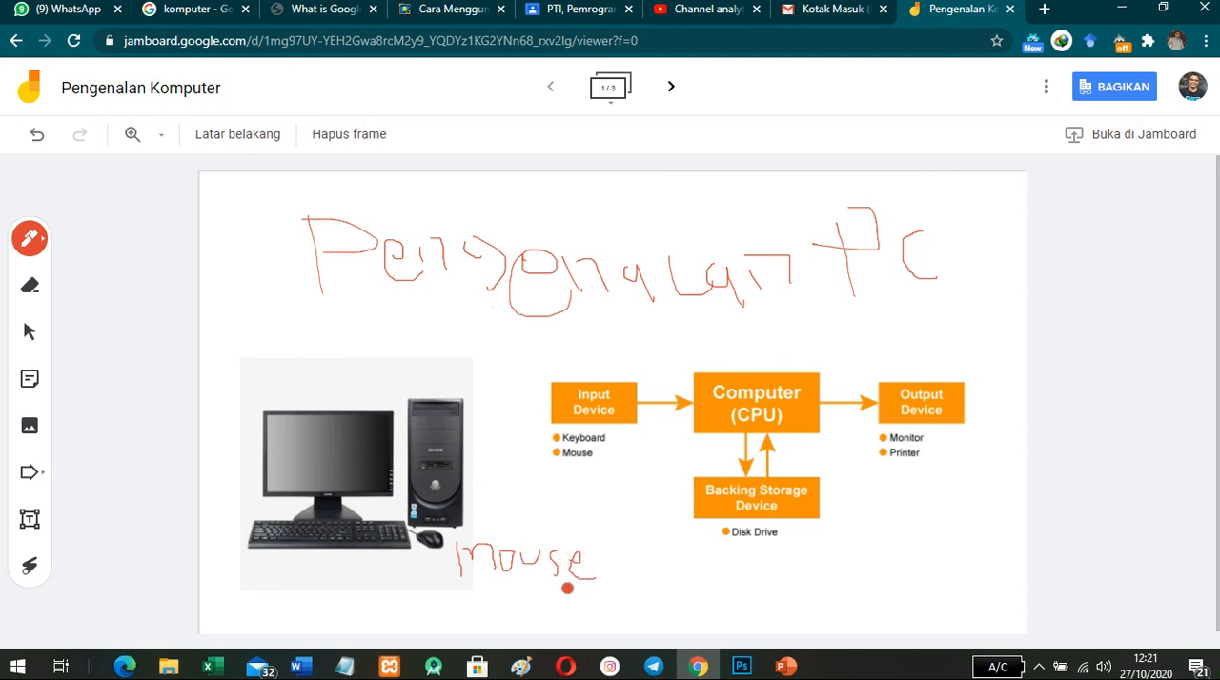
# - Set the pen colour to blue and handwrite the label "MONITOR" above the monitor in the computer picture
pyautogui.click(29, 238)
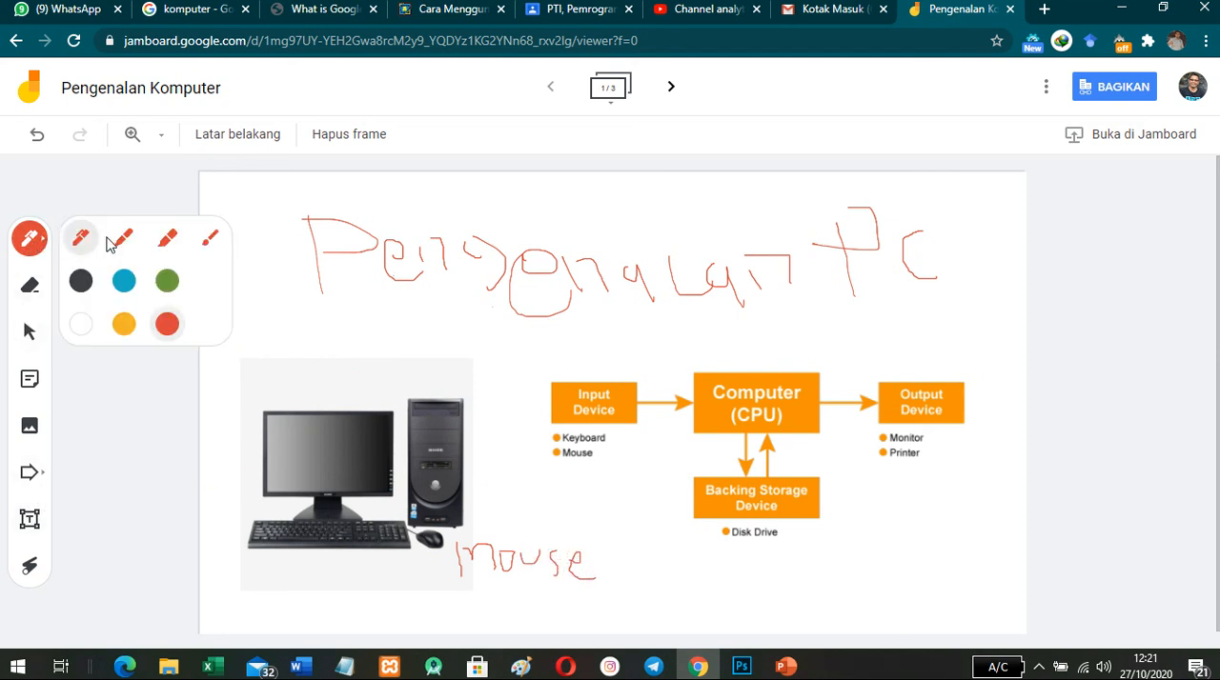
pyautogui.click(124, 283)
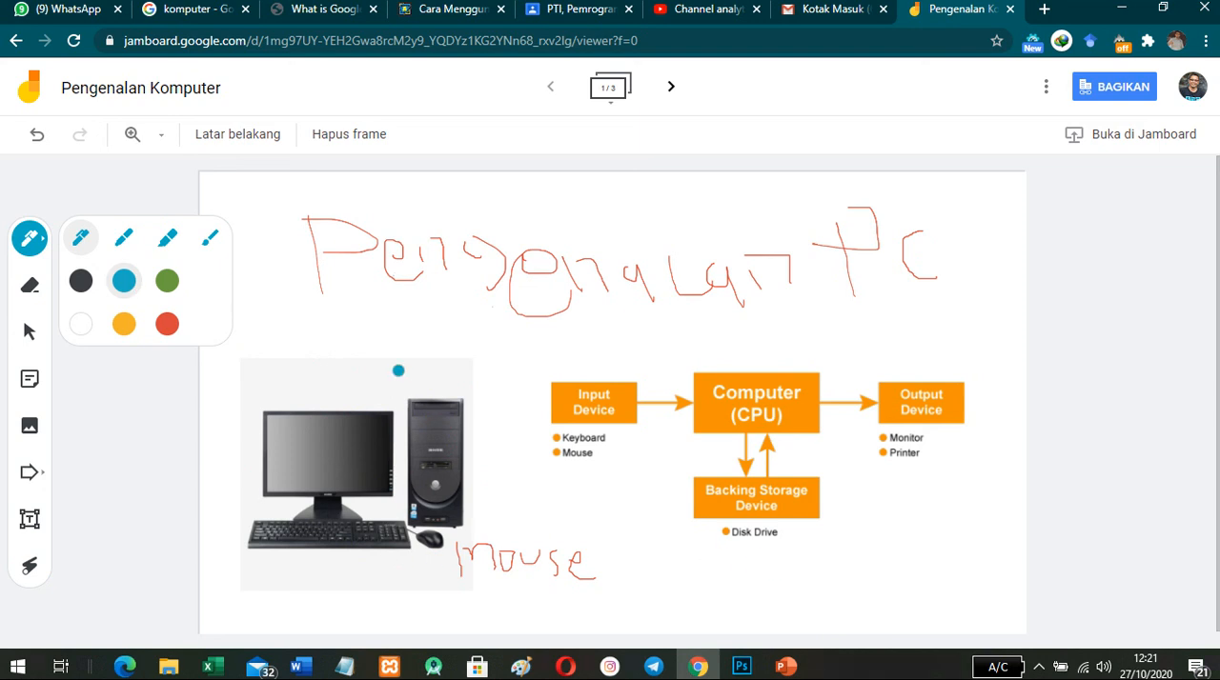
pyautogui.moveTo(256, 381)
pyautogui.mouseDown()
pyautogui.moveTo(299, 400)
pyautogui.moveTo(372, 392)
pyautogui.mouseUp()
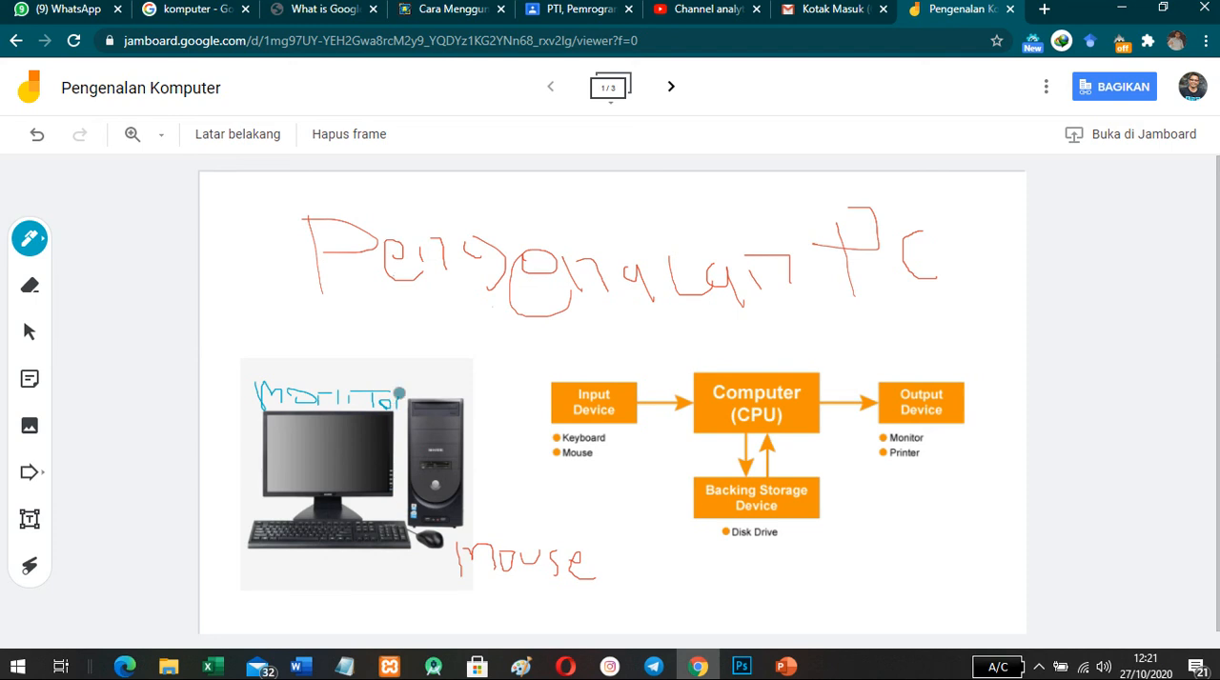
pyautogui.moveTo(400, 394); pyautogui.dragTo(411, 391)
# - Add a pink sticky note reading "ini sistem kerja komputer" and place it beside the Backing Storage Device box
pyautogui.click(28, 384)
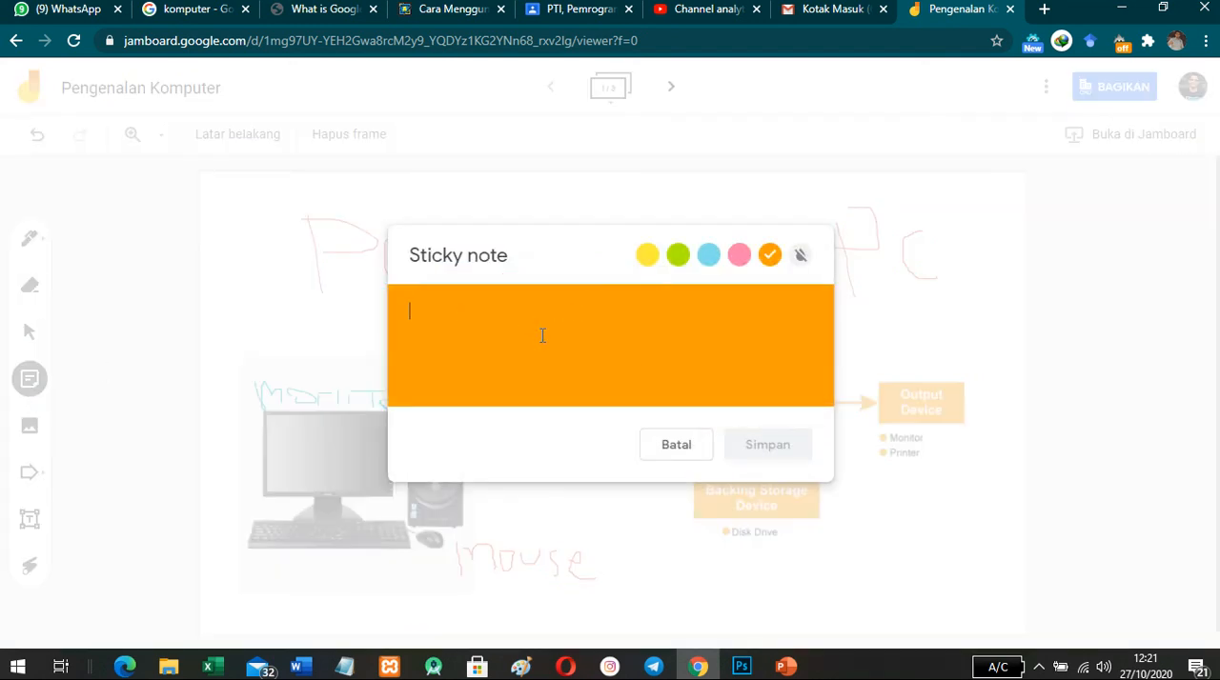
pyautogui.write('ini sistem kerja komputer')
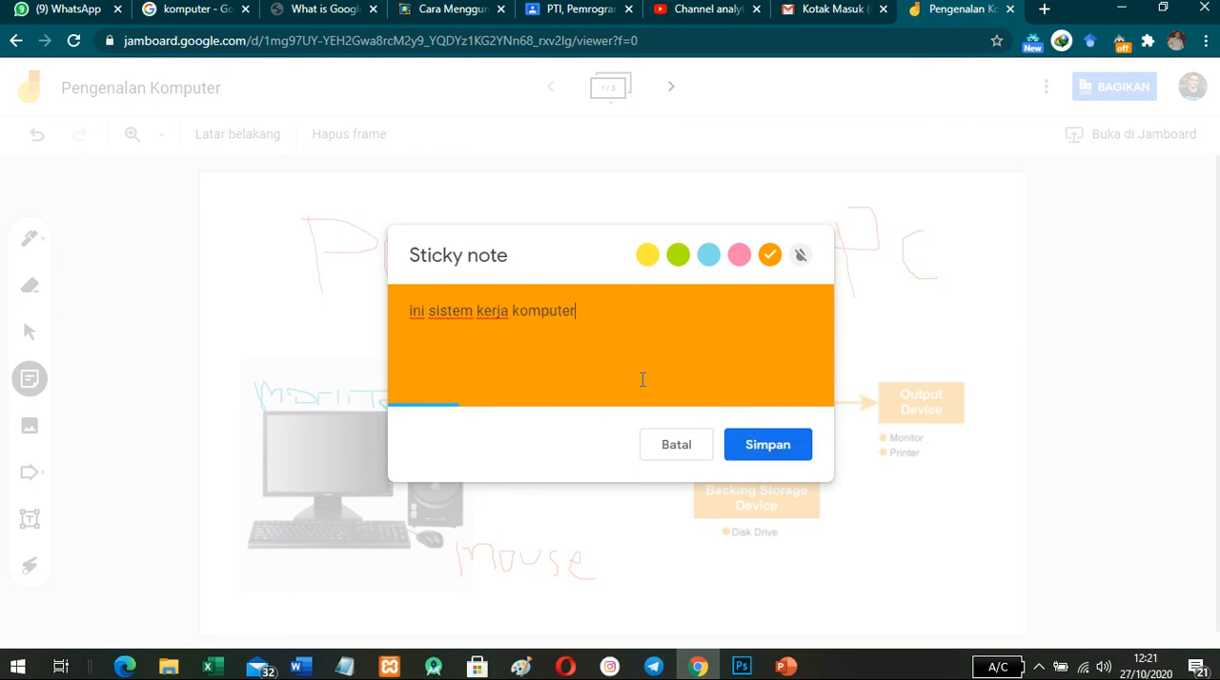
pyautogui.click(708, 254)
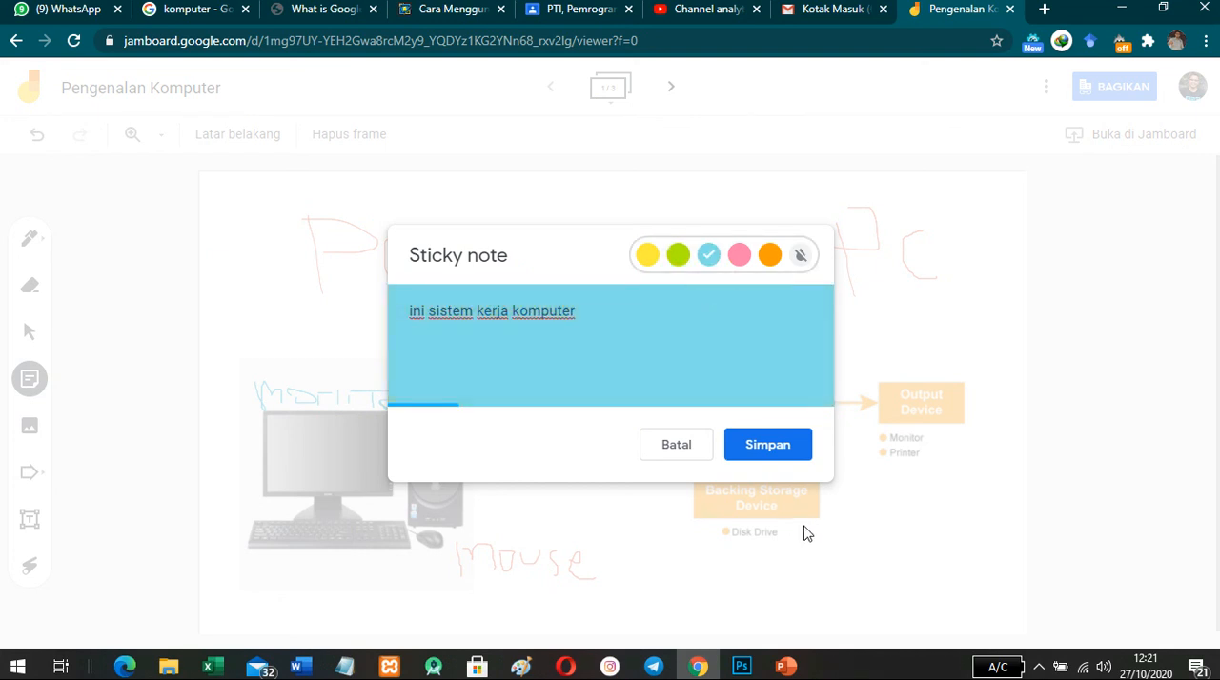
pyautogui.click(739, 255)
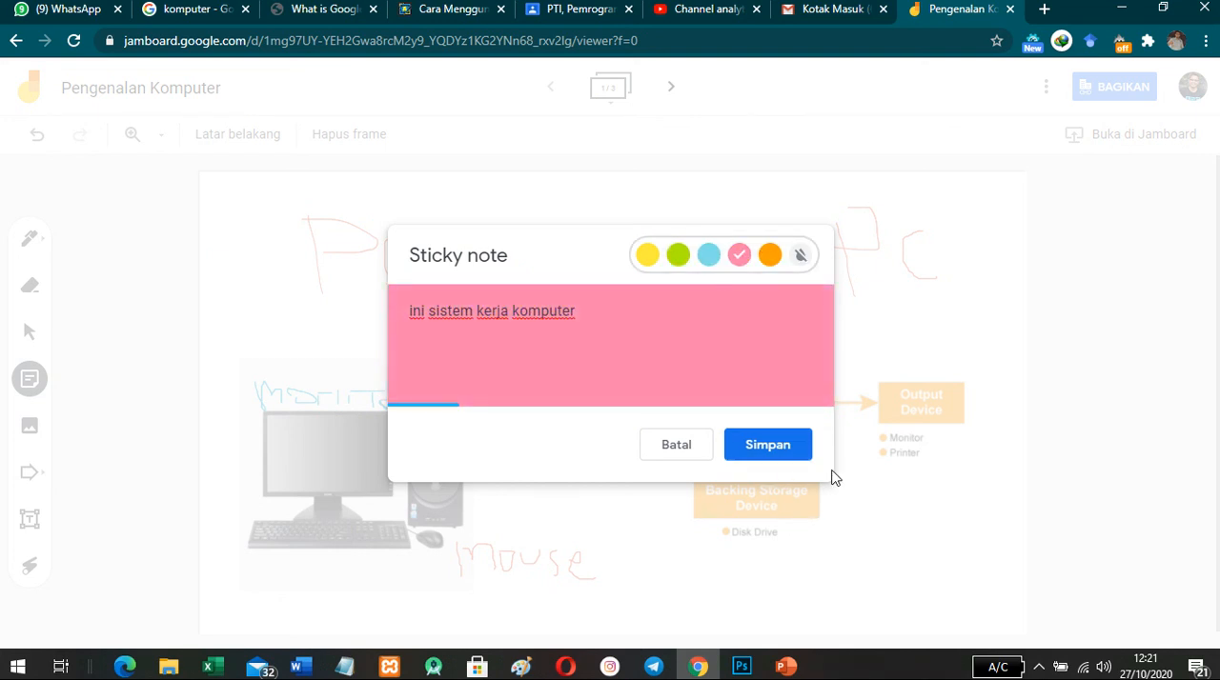
pyautogui.click(684, 456)
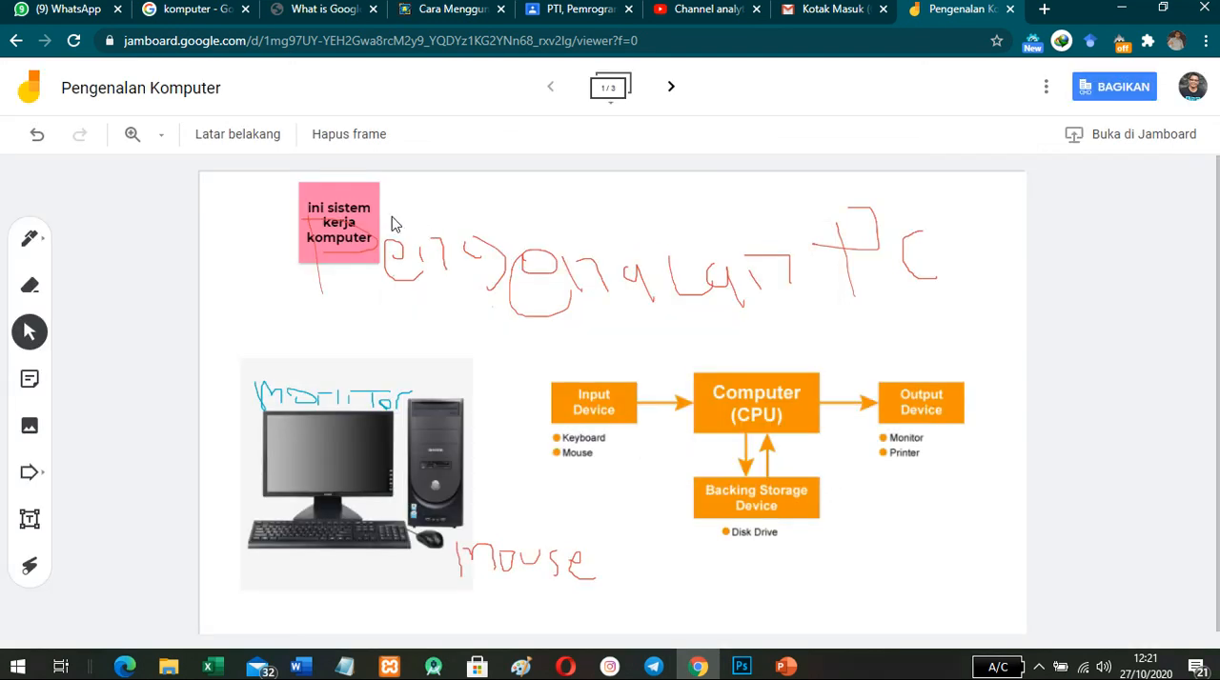
pyautogui.moveTo(333, 201); pyautogui.dragTo(861, 472)
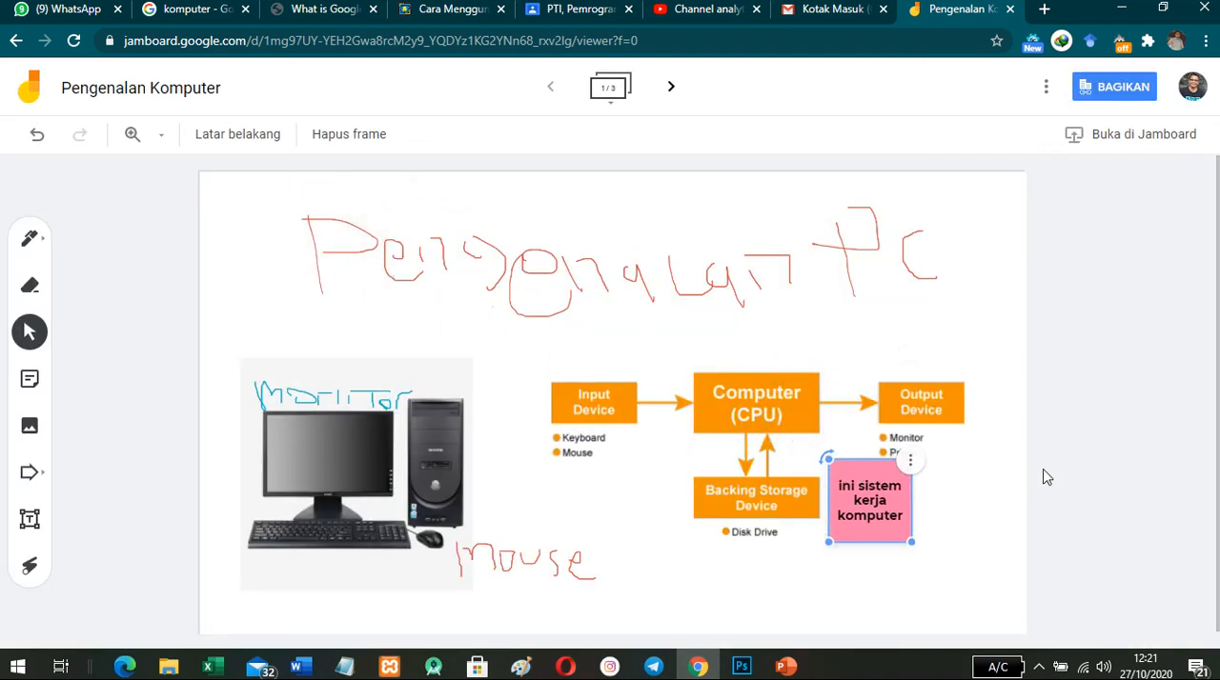
pyautogui.click(1045, 475)
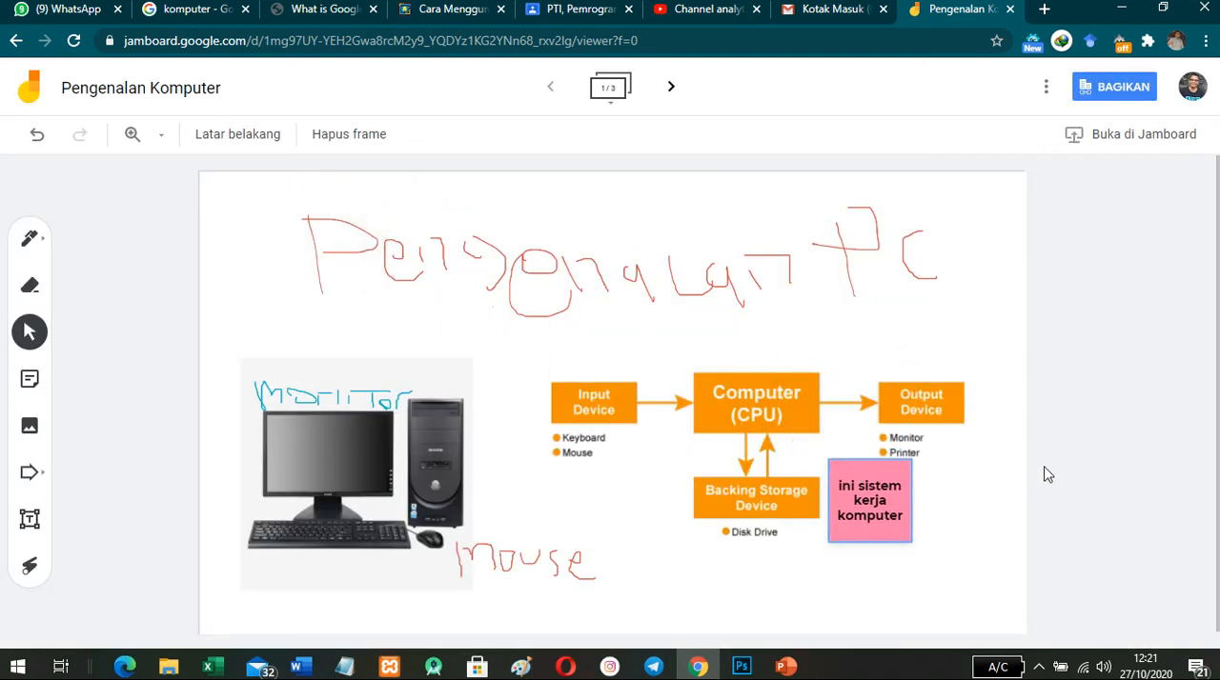
# - Draw a small arrow shape above the computer picture and rotate it to point diagonally down at the MONITOR label
pyautogui.click(31, 474)
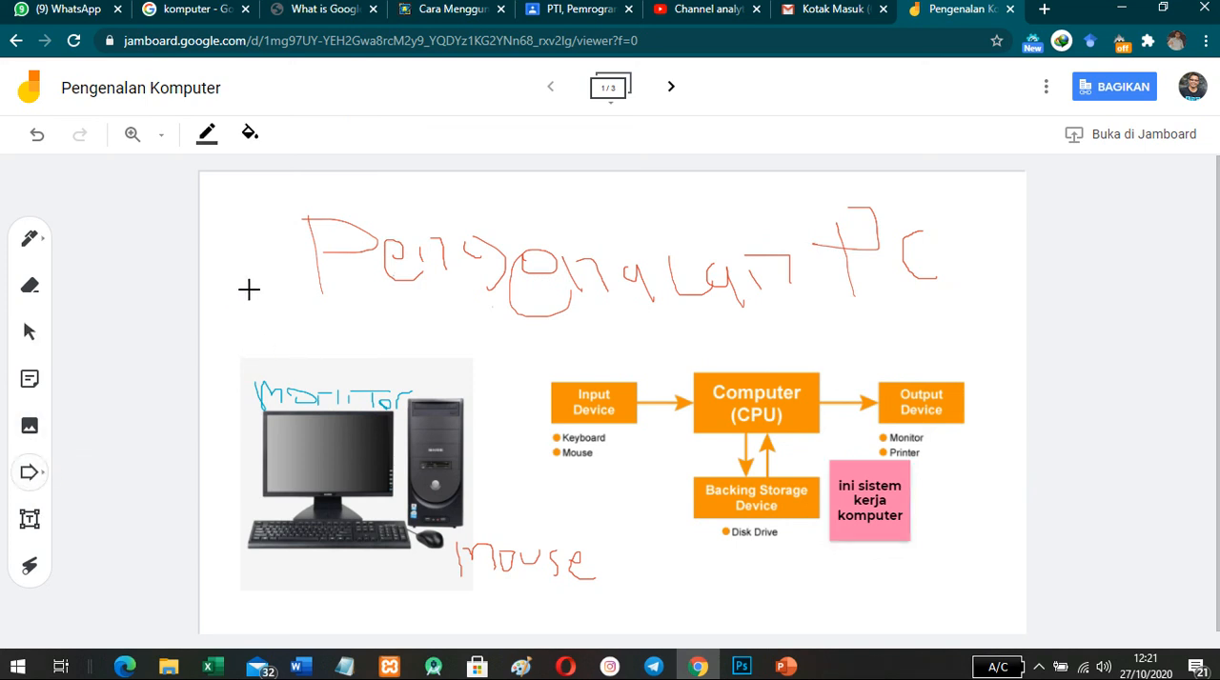
pyautogui.moveTo(249, 288); pyautogui.dragTo(348, 325)
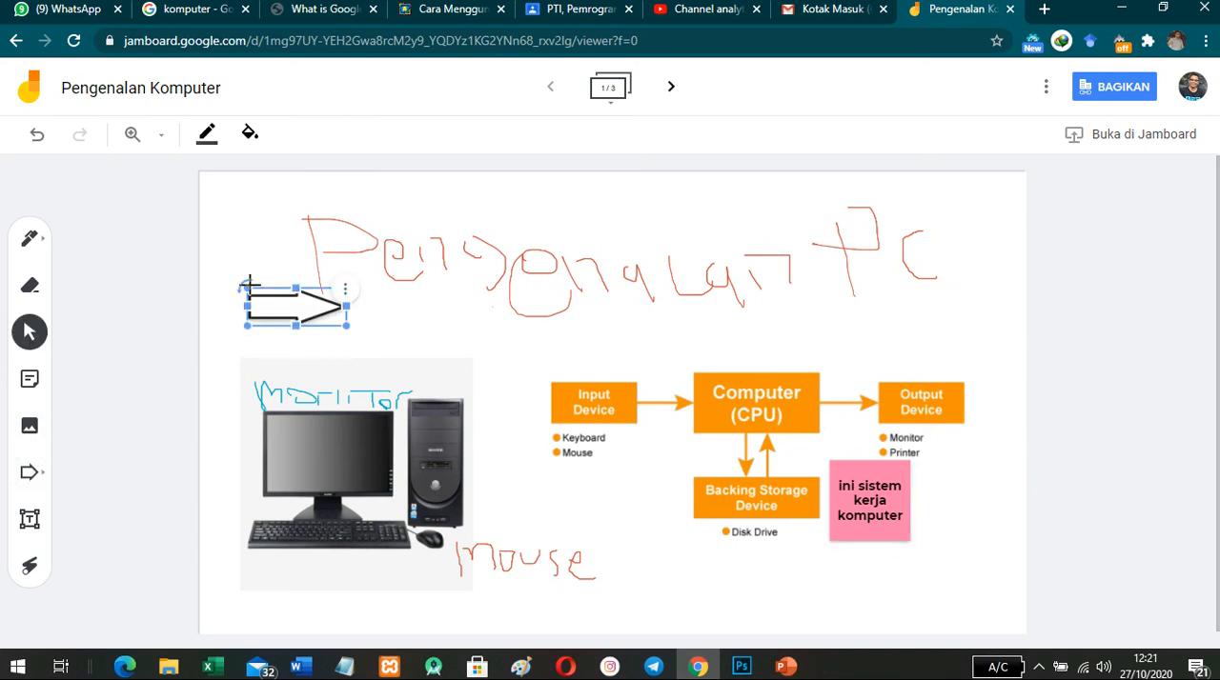
pyautogui.moveTo(249, 283); pyautogui.dragTo(293, 326)
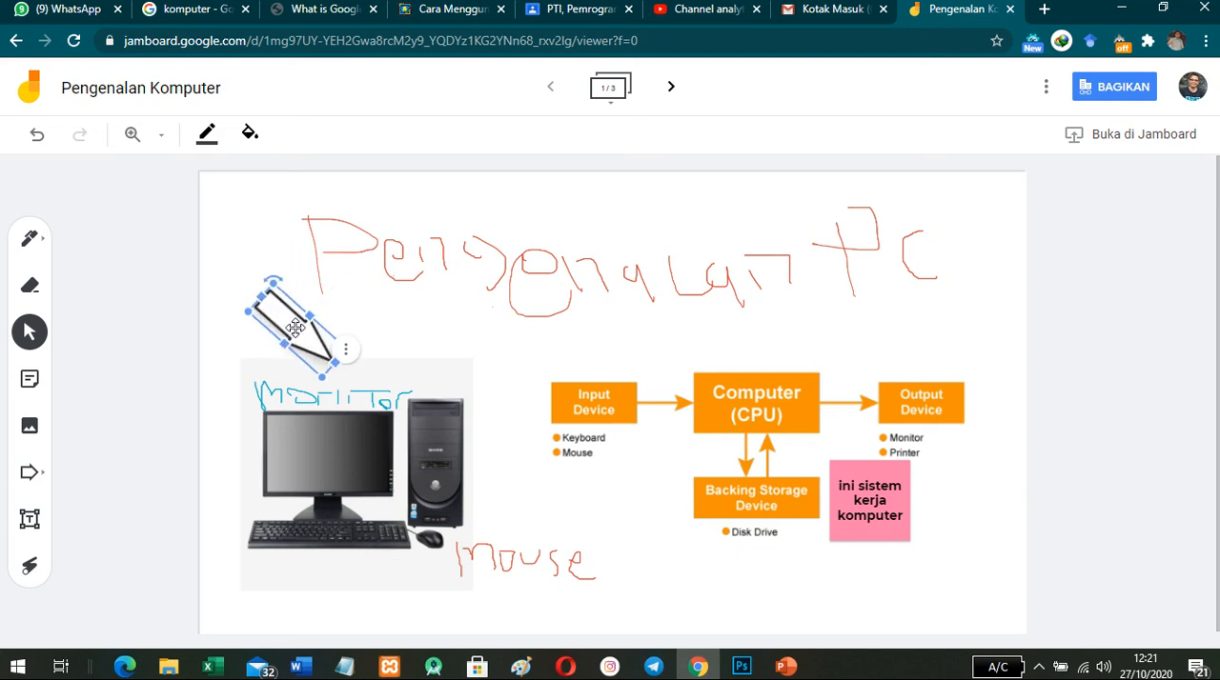
# - Add a green sticky note reading "ini perangkat komputer" and place it above the arrow, beside the handwritten title
pyautogui.click(29, 381)
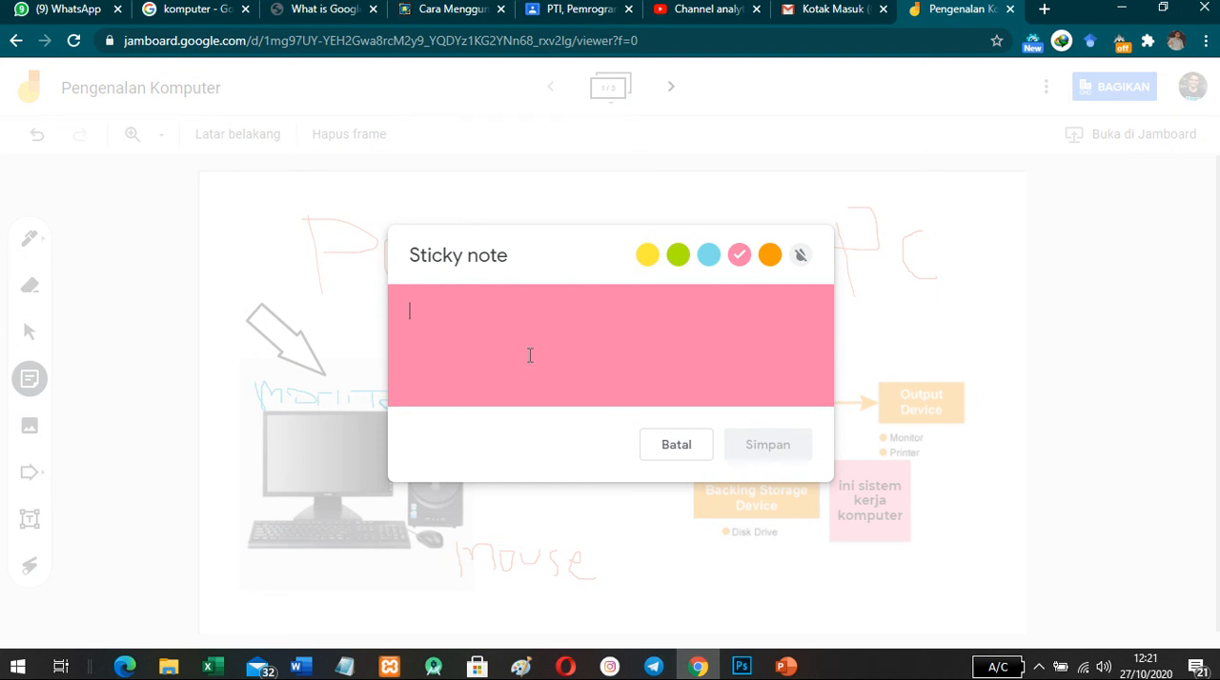
pyautogui.write('ini perangkat komputer')
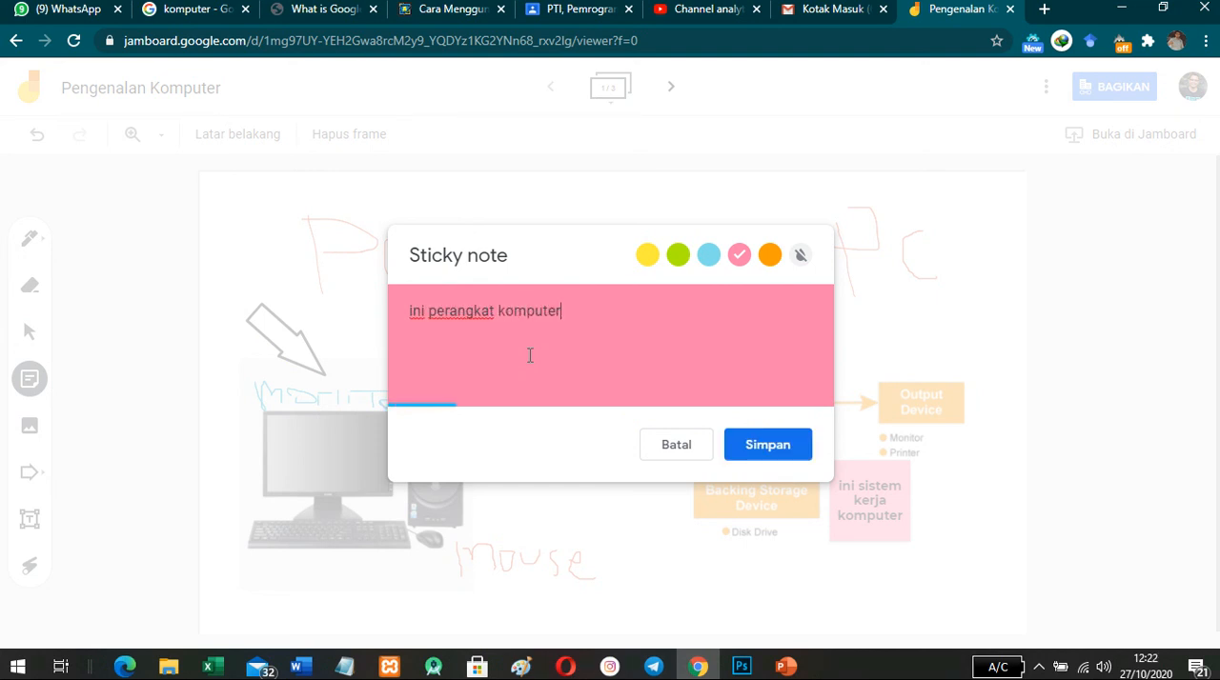
pyautogui.click(678, 254)
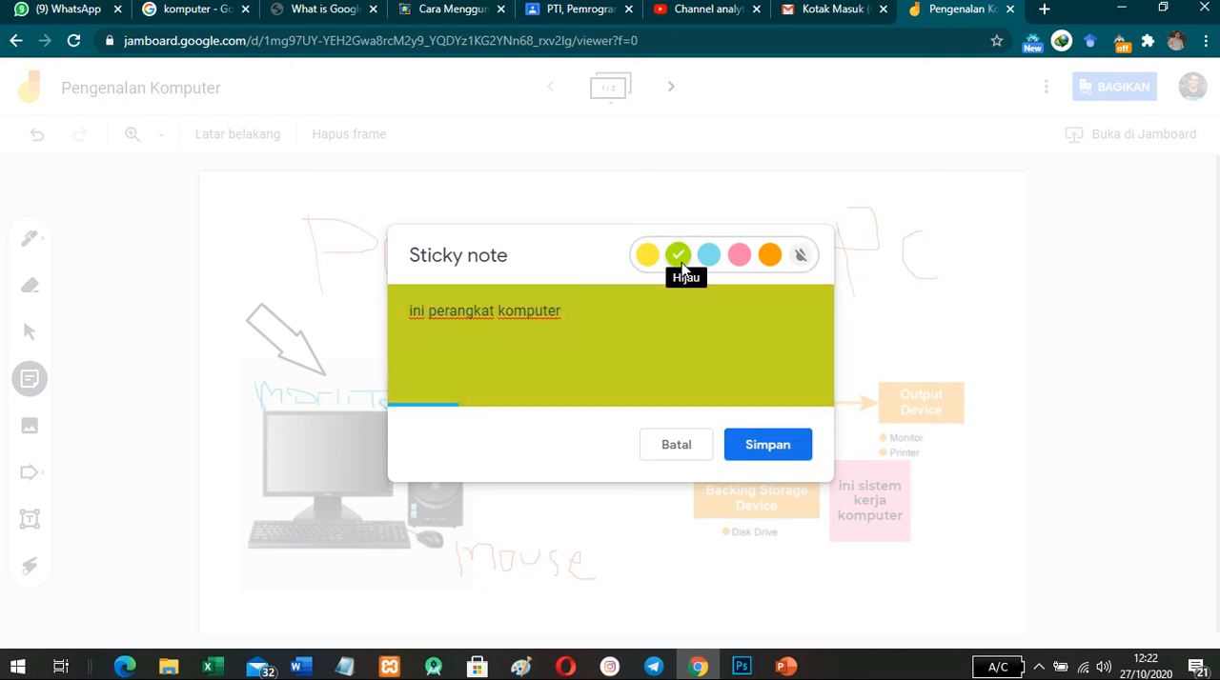
pyautogui.click(780, 450)
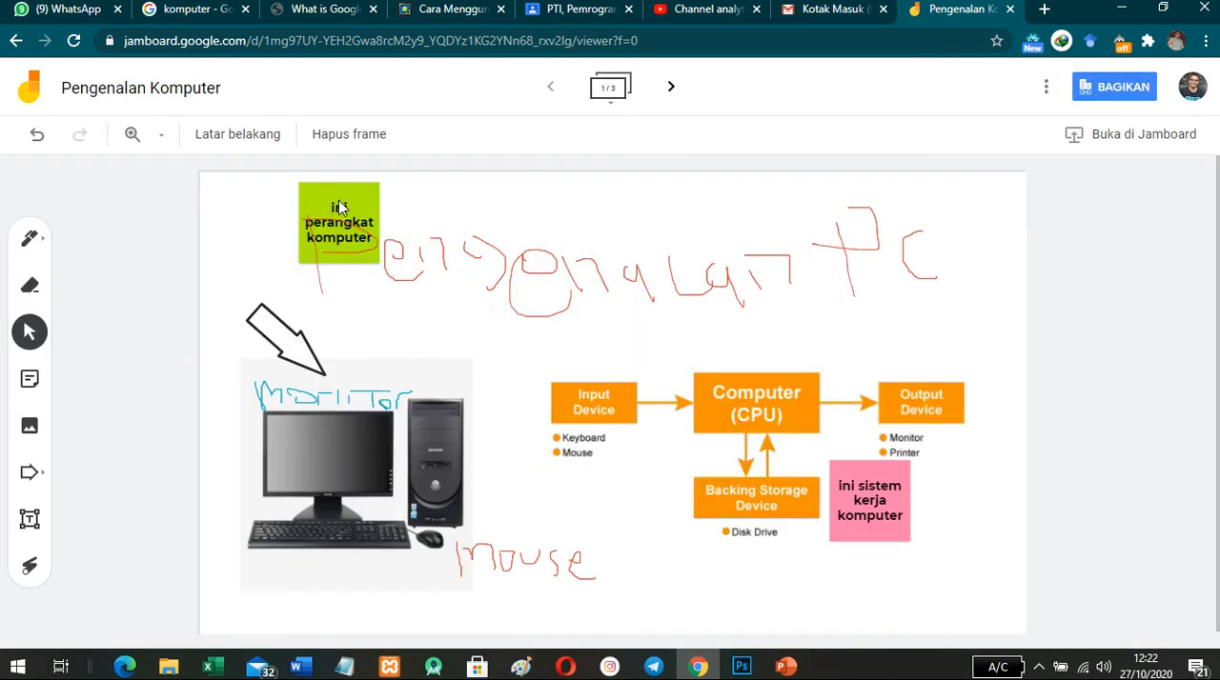
pyautogui.moveTo(340, 207); pyautogui.dragTo(260, 247)
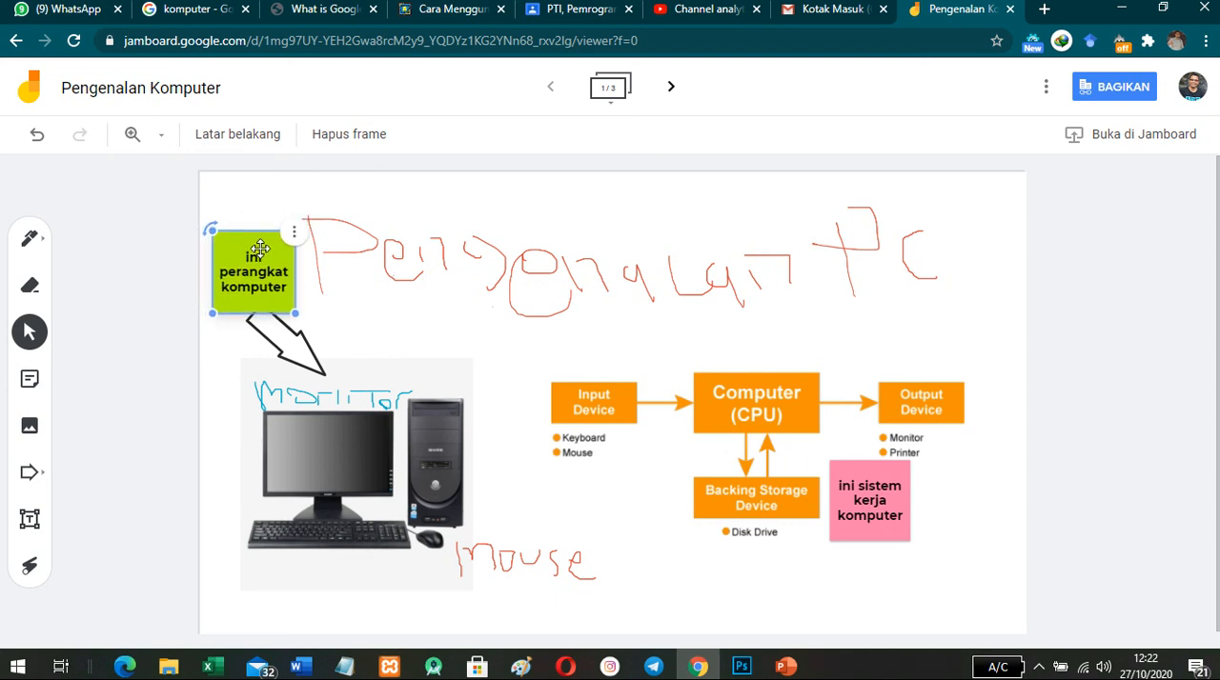
pyautogui.click(449, 337)
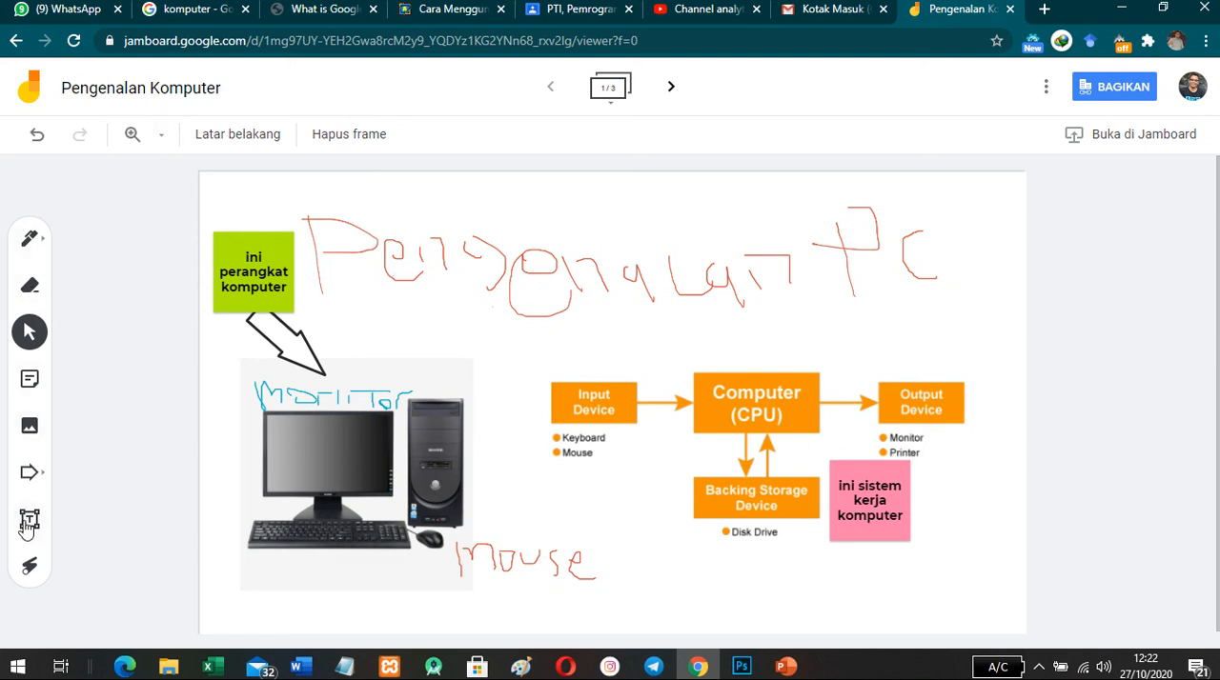
# - Point at the handwritten title with the laser tool and page through the Jam's frames, returning to the first frame
pyautogui.click(29, 567)
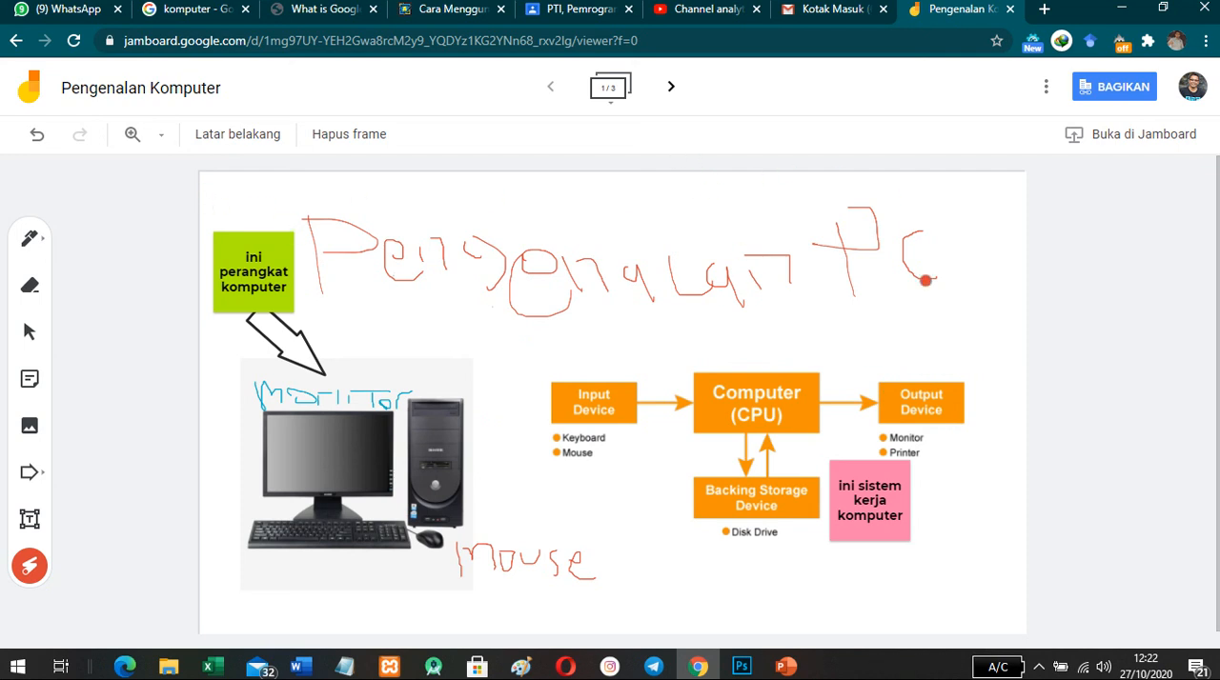
pyautogui.click(671, 92)
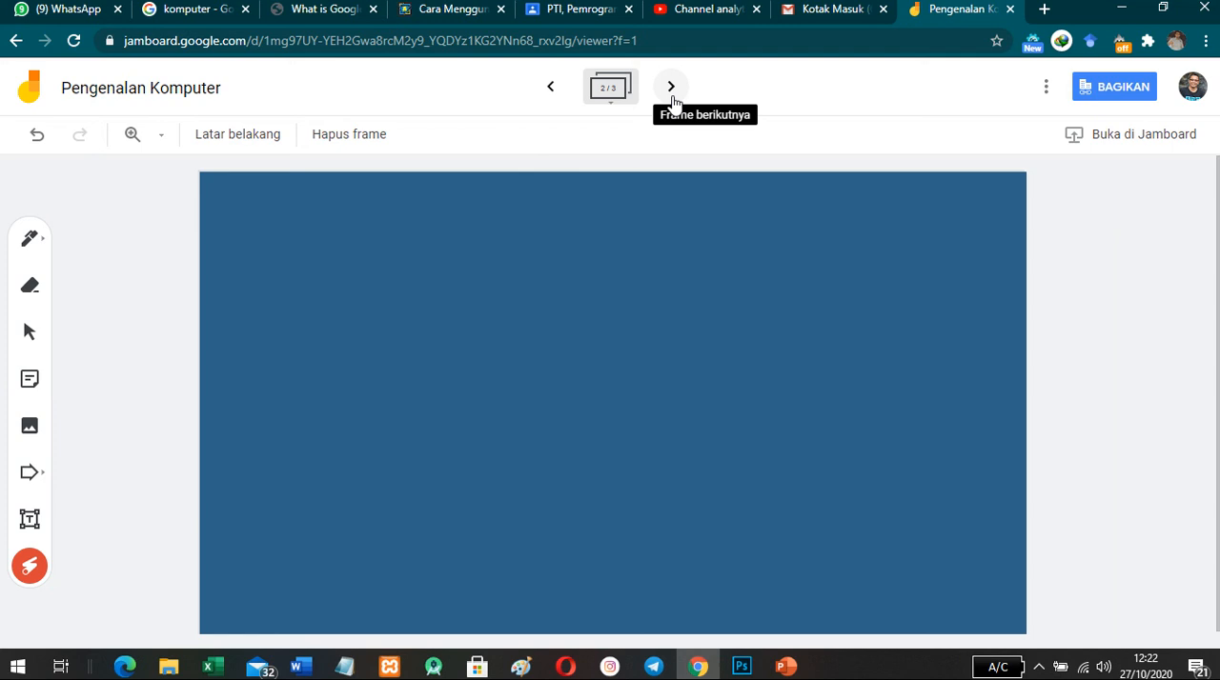
pyautogui.click(671, 93)
pyautogui.click(548, 92)
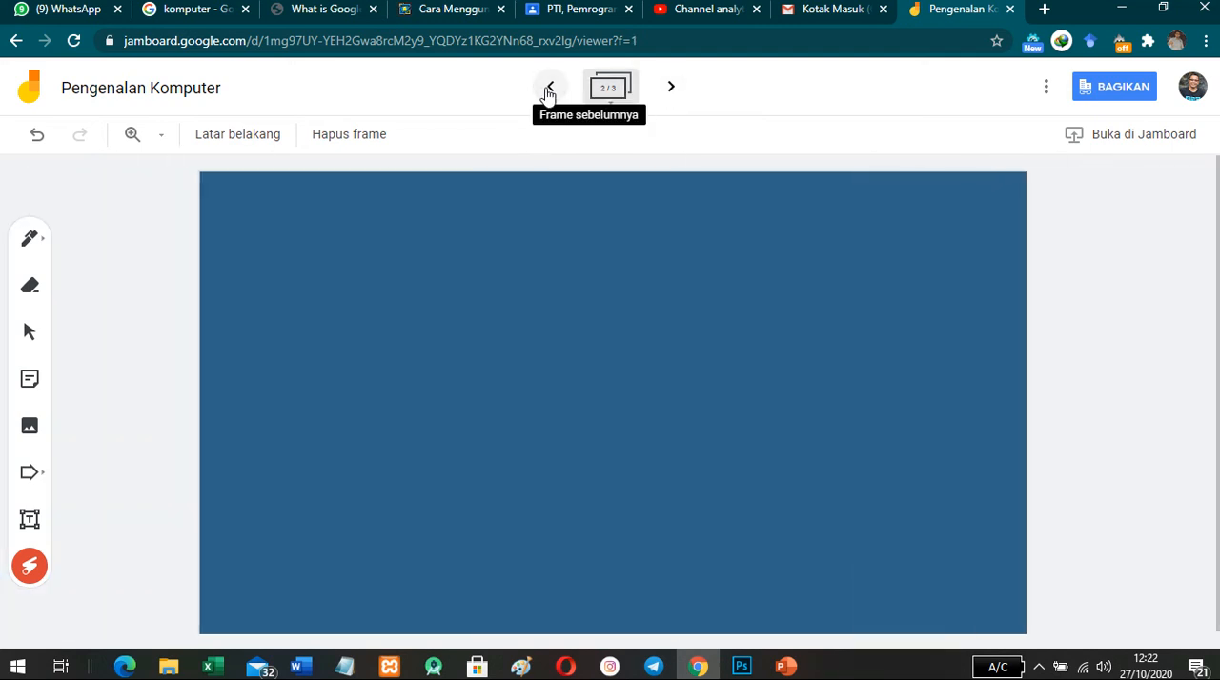
pyautogui.click(549, 90)
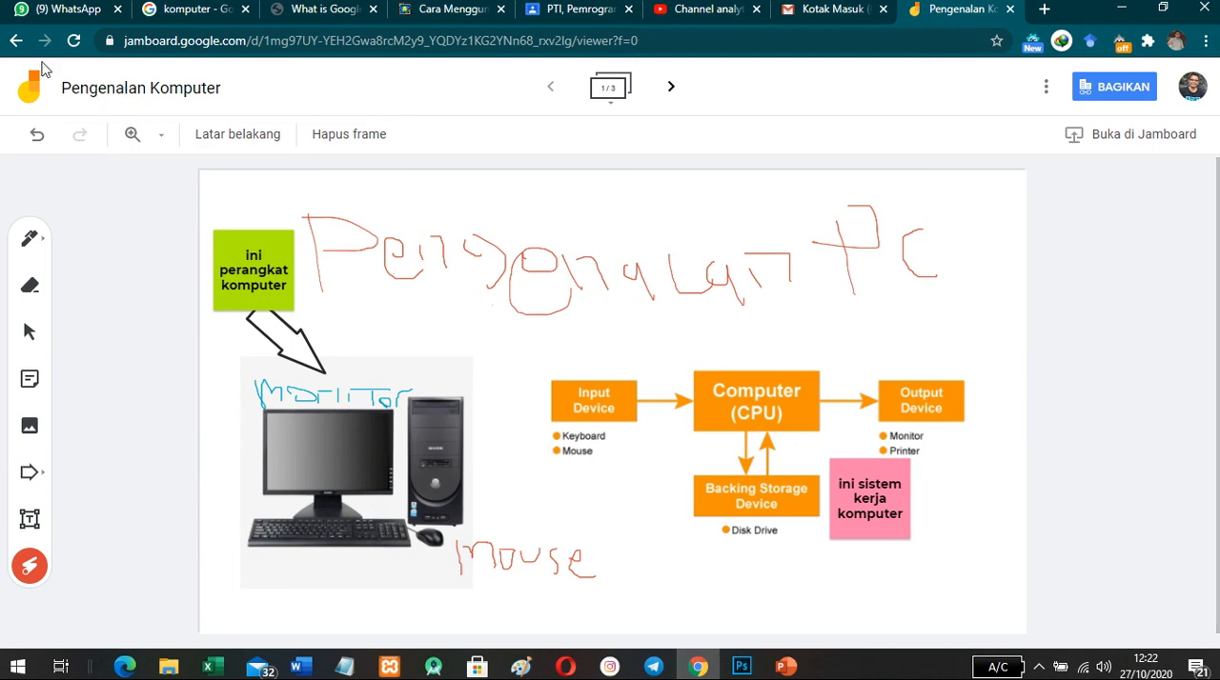
# - Review the Jam's renaming dialog, file options and sharing settings
pyautogui.click(136, 87)
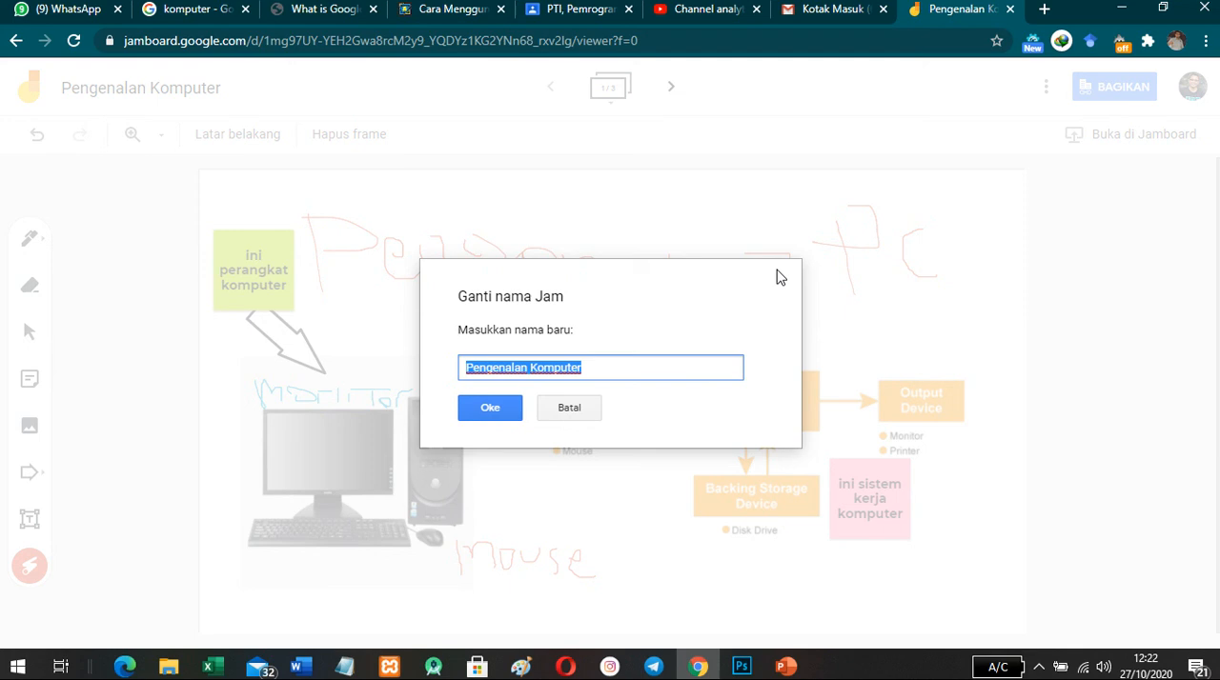
pyautogui.click(496, 417)
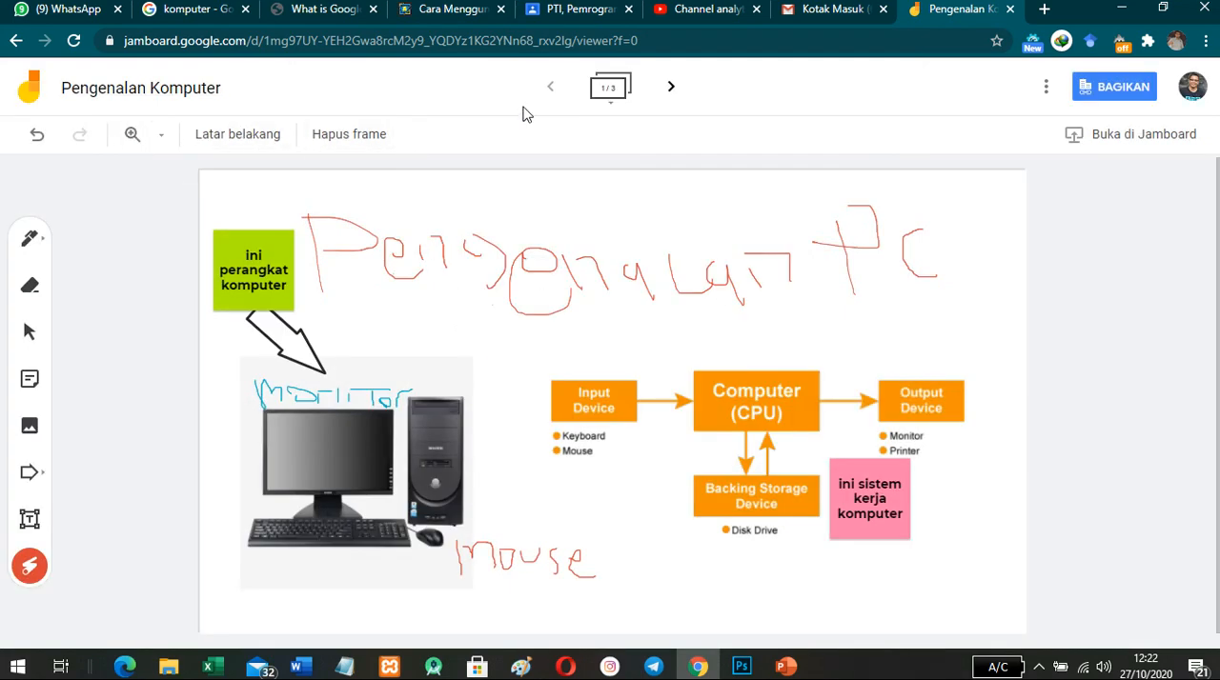
pyautogui.click(1047, 88)
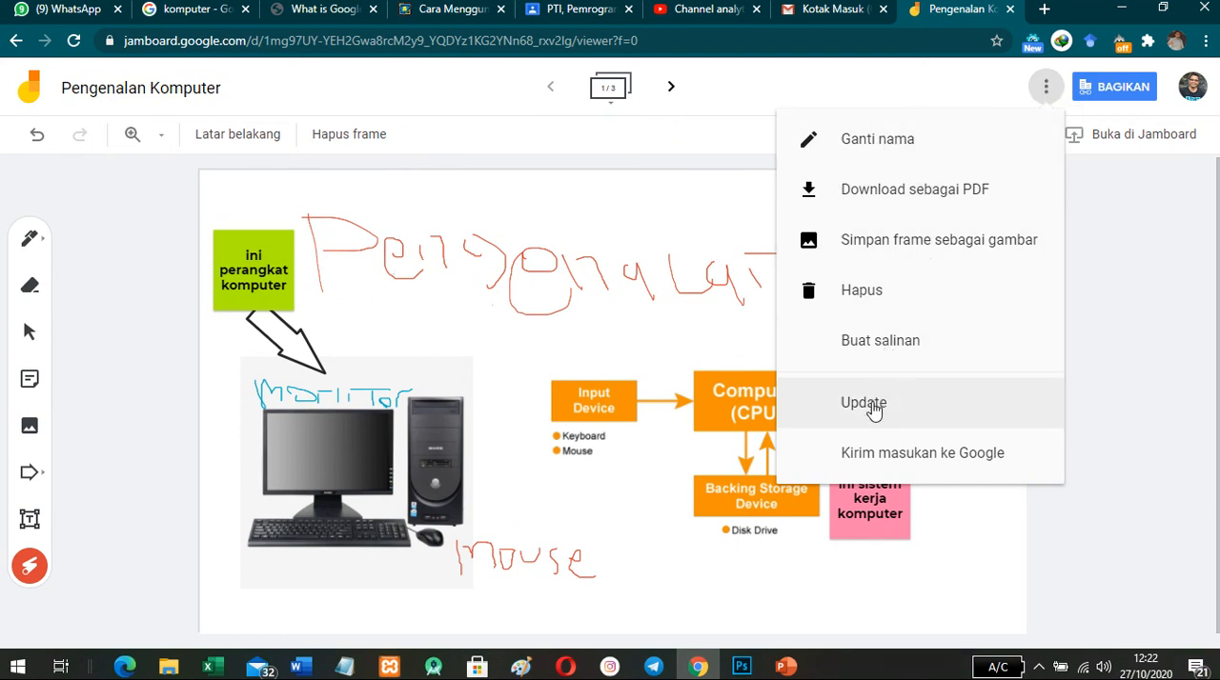
pyautogui.click(147, 354)
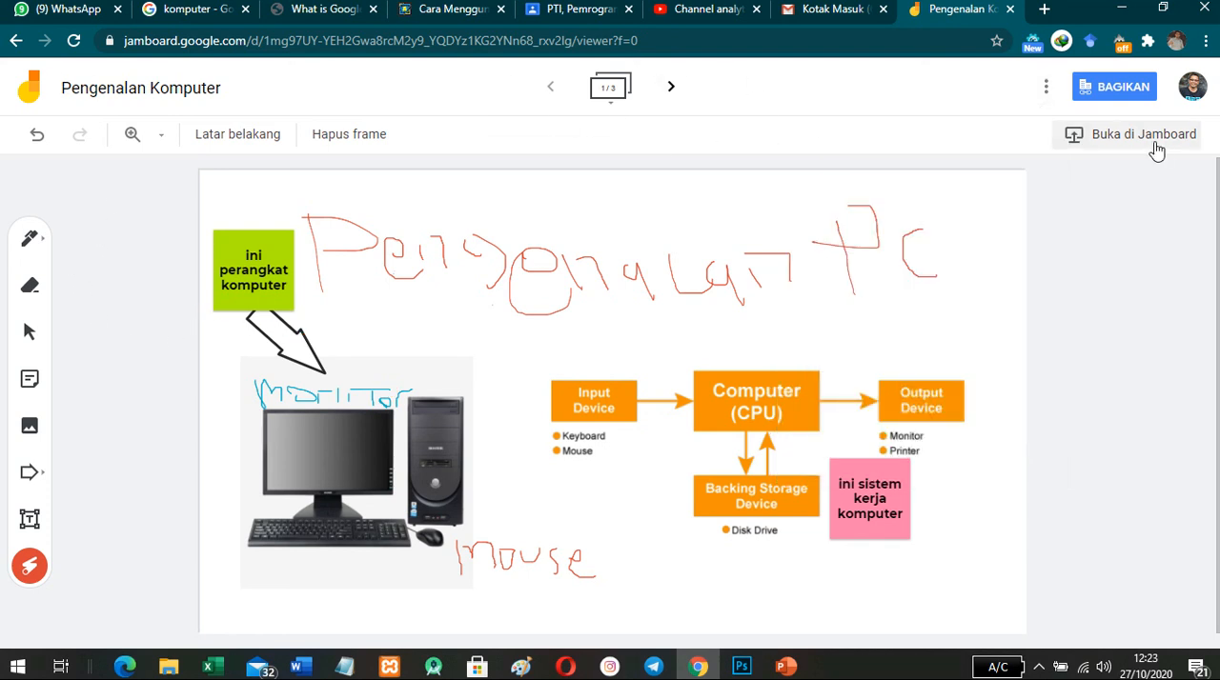
pyautogui.click(1108, 87)
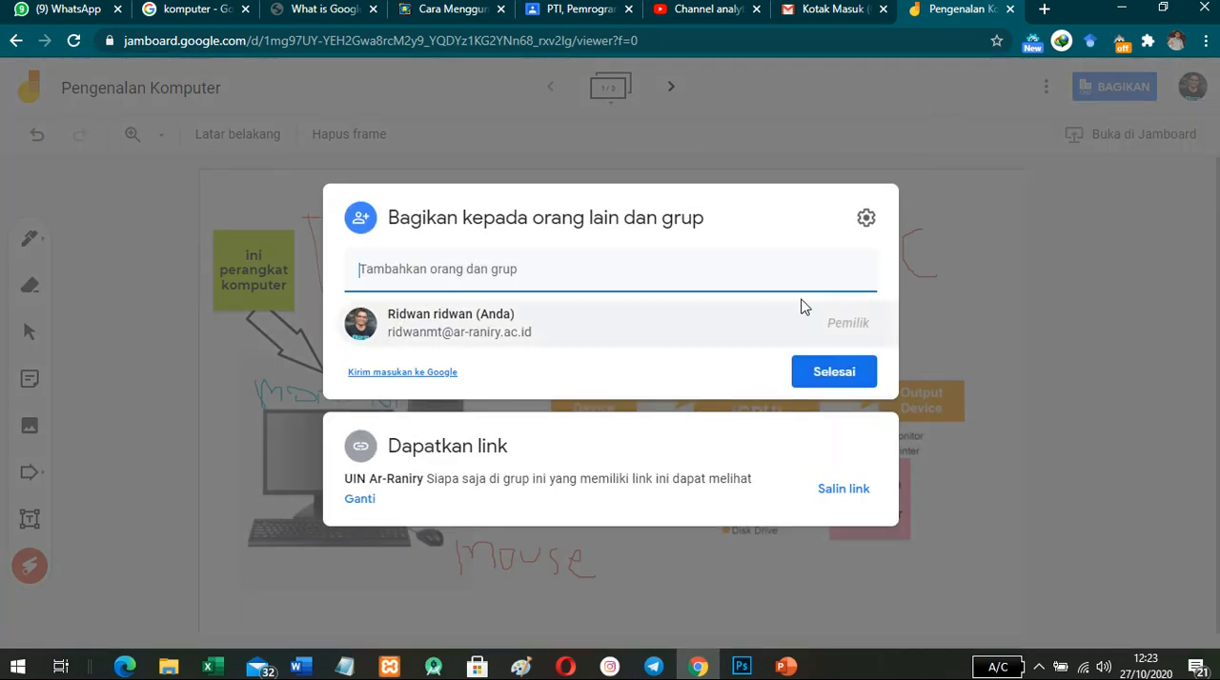
pyautogui.click(840, 382)
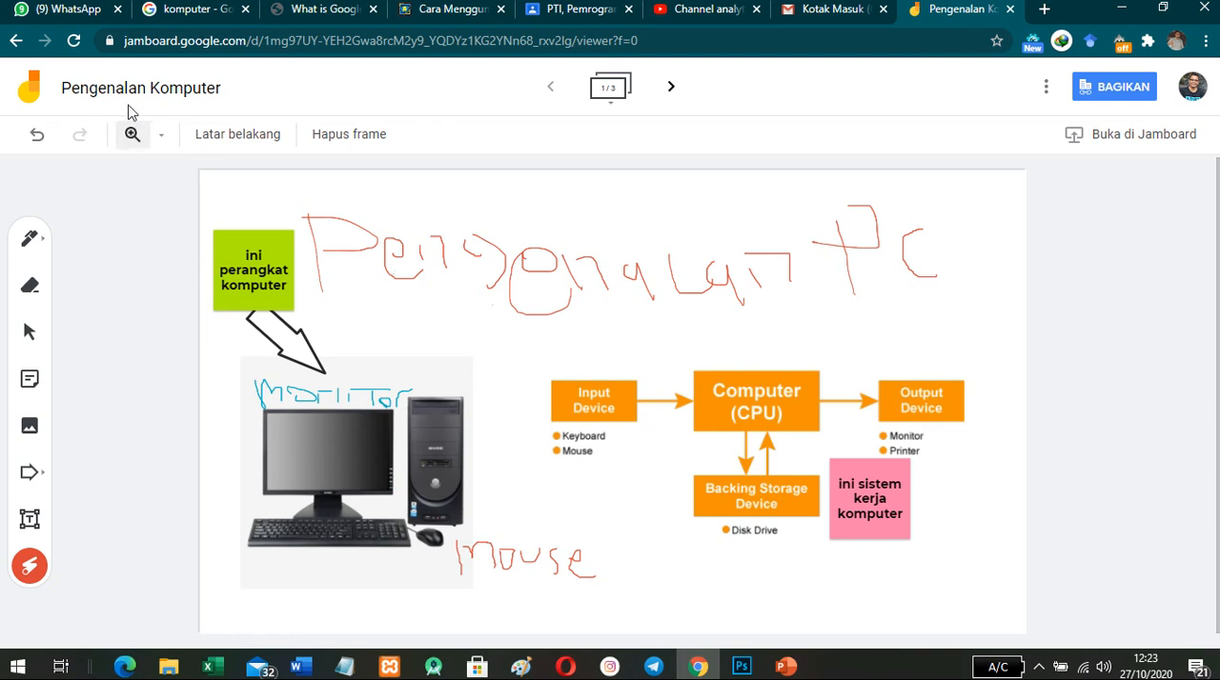
# - Reload the Jam, return to the Jamboard home page and switch to the institutional account that owns Pengenalan Komputer
pyautogui.click(73, 40)
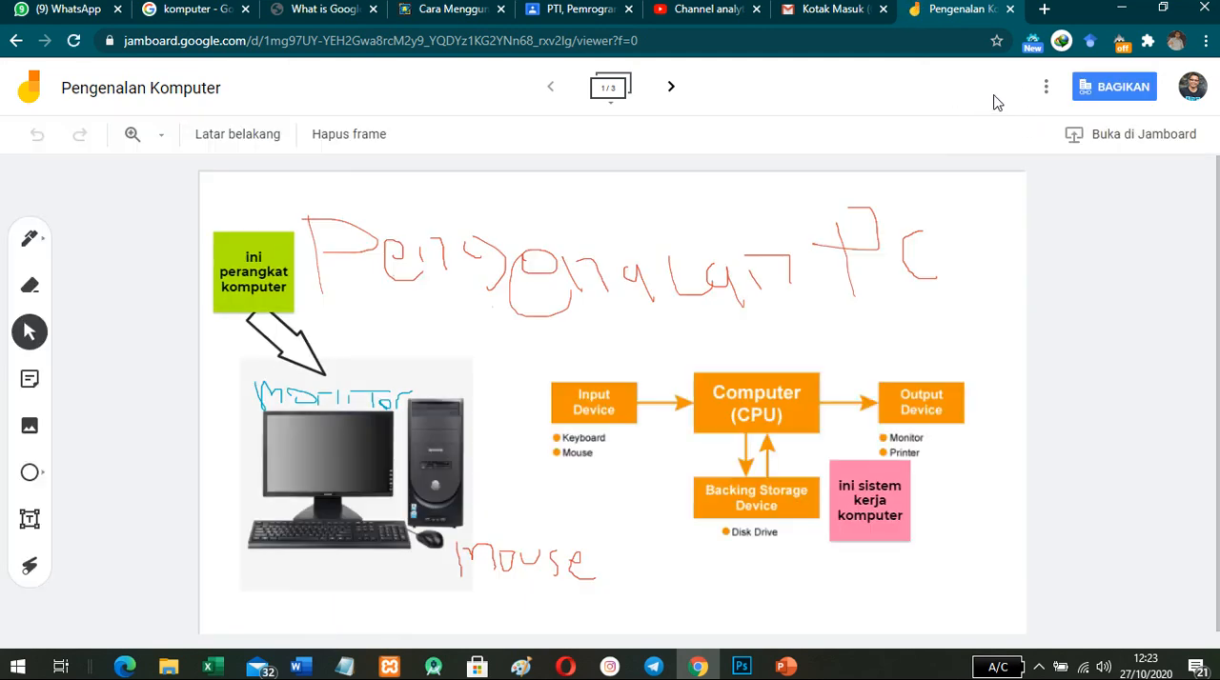
pyautogui.click(11, 44)
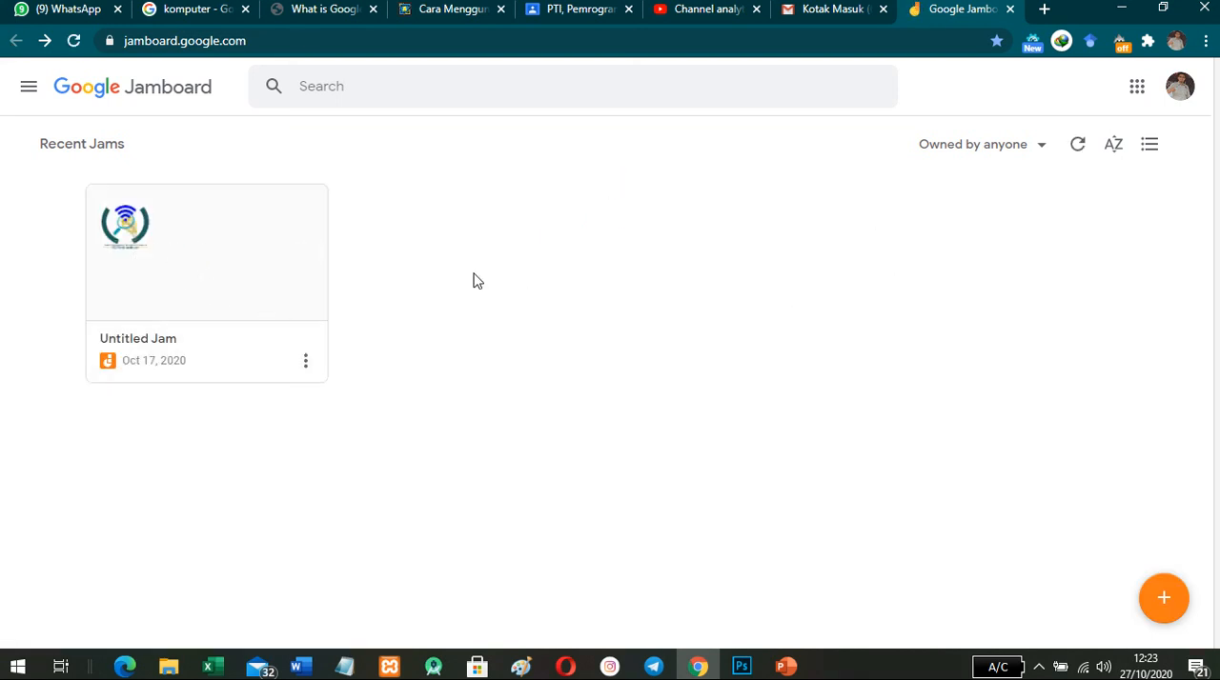
pyautogui.click(1179, 90)
pyautogui.click(1097, 360)
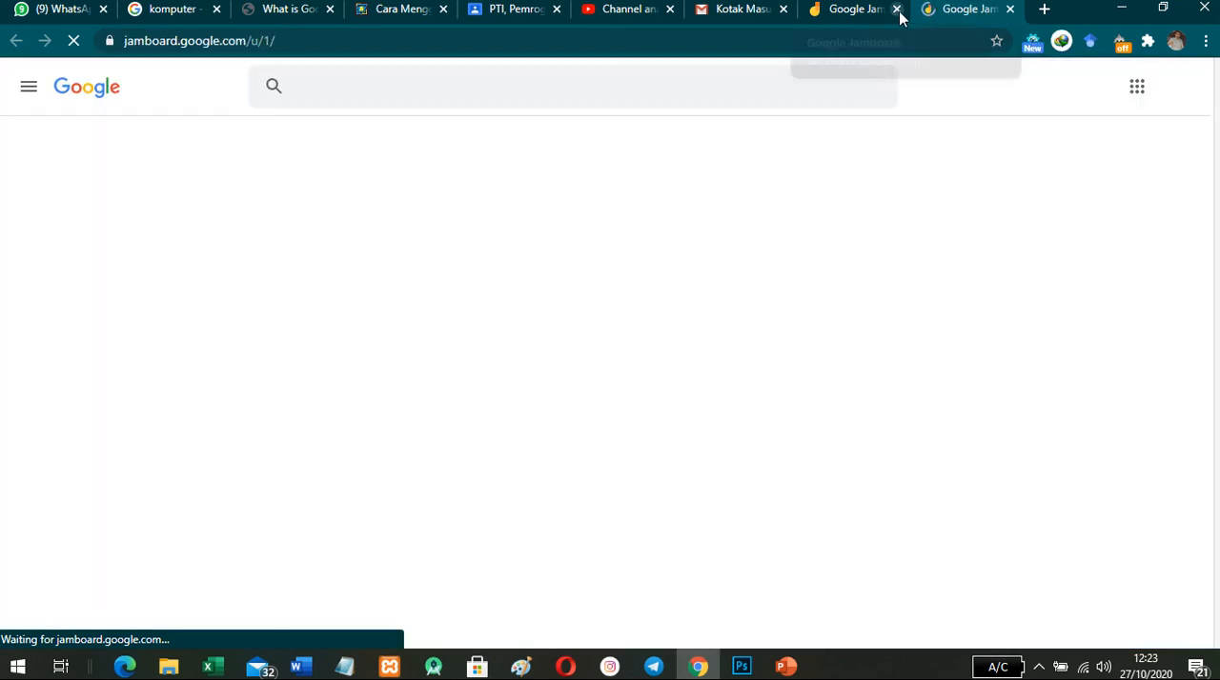
pyautogui.click(896, 9)
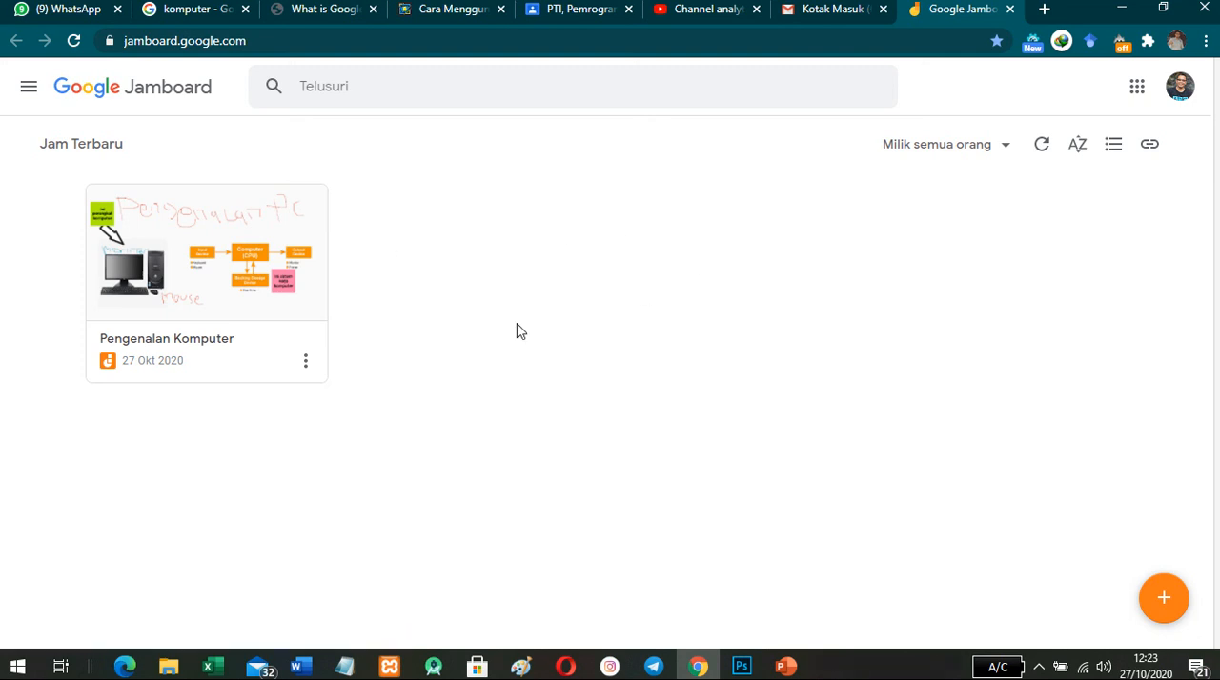
# - Try to download the Pengenalan Komputer Jam as a PDF, choosing the owner's institutional account for Google Drive access
pyautogui.click(306, 361)
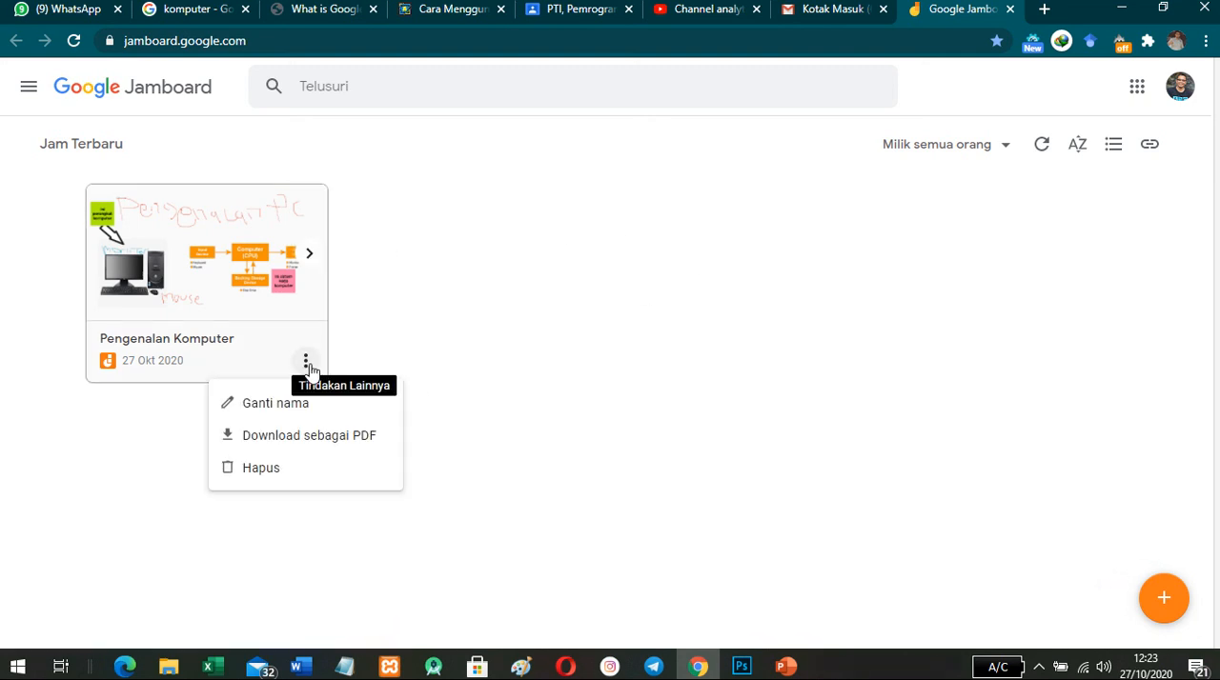
pyautogui.click(298, 440)
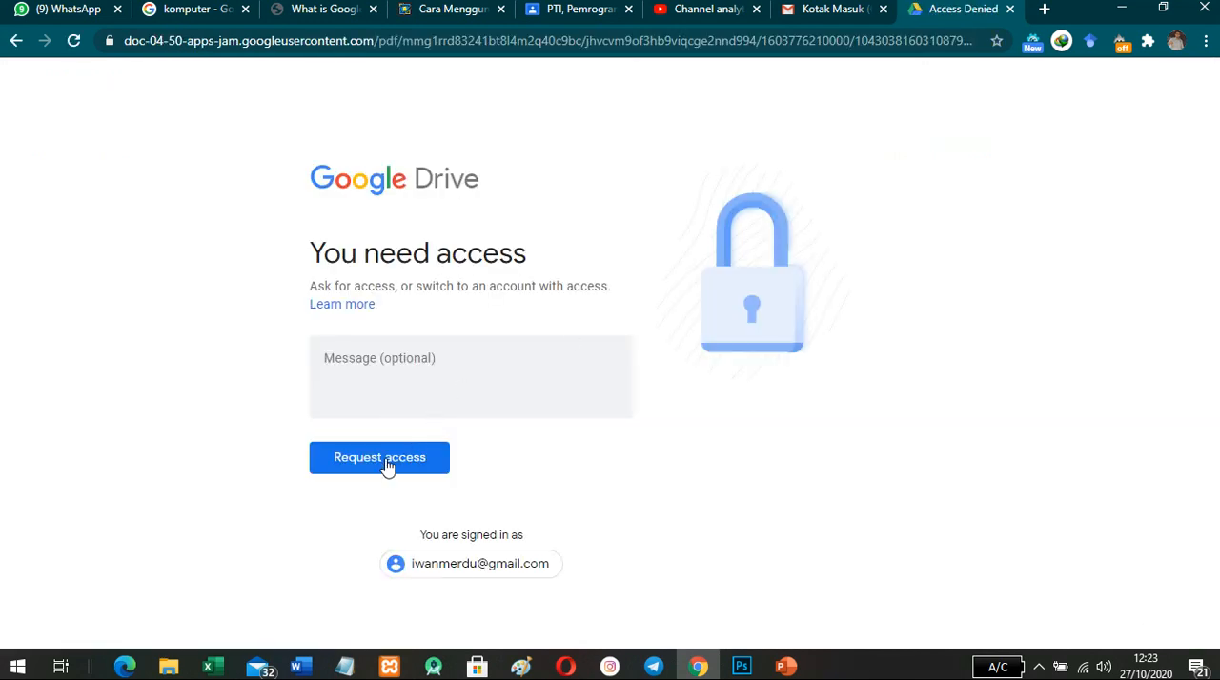
pyautogui.click(468, 564)
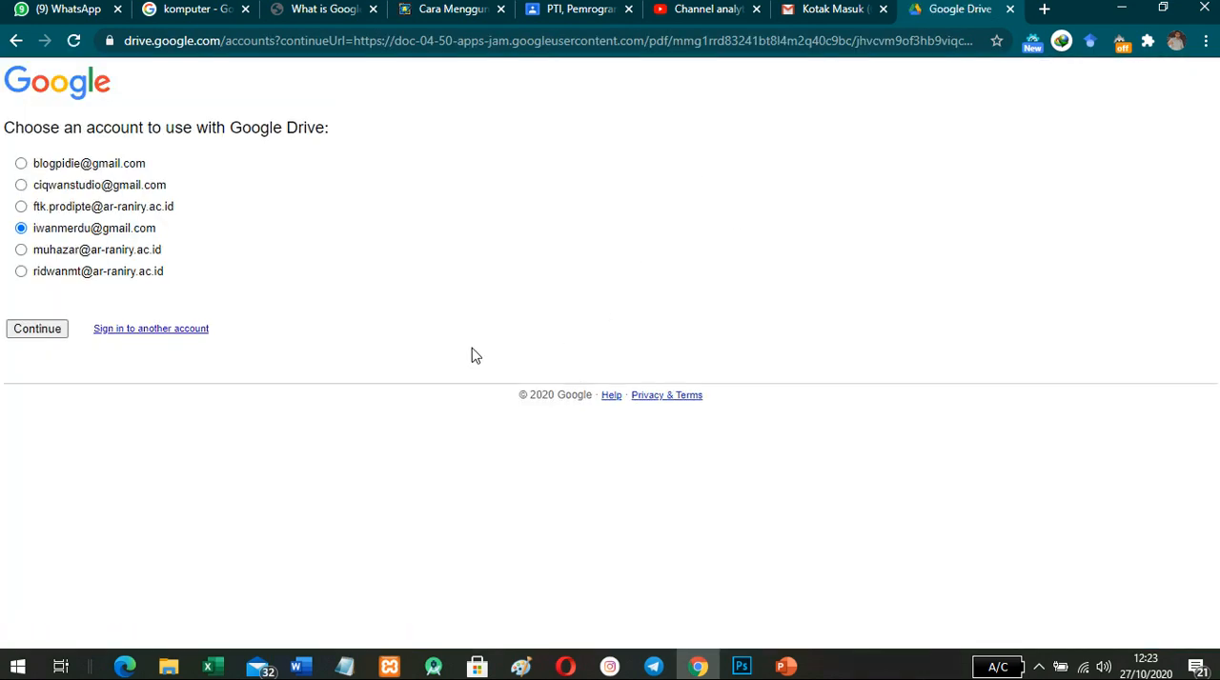
pyautogui.click(42, 276)
pyautogui.click(38, 332)
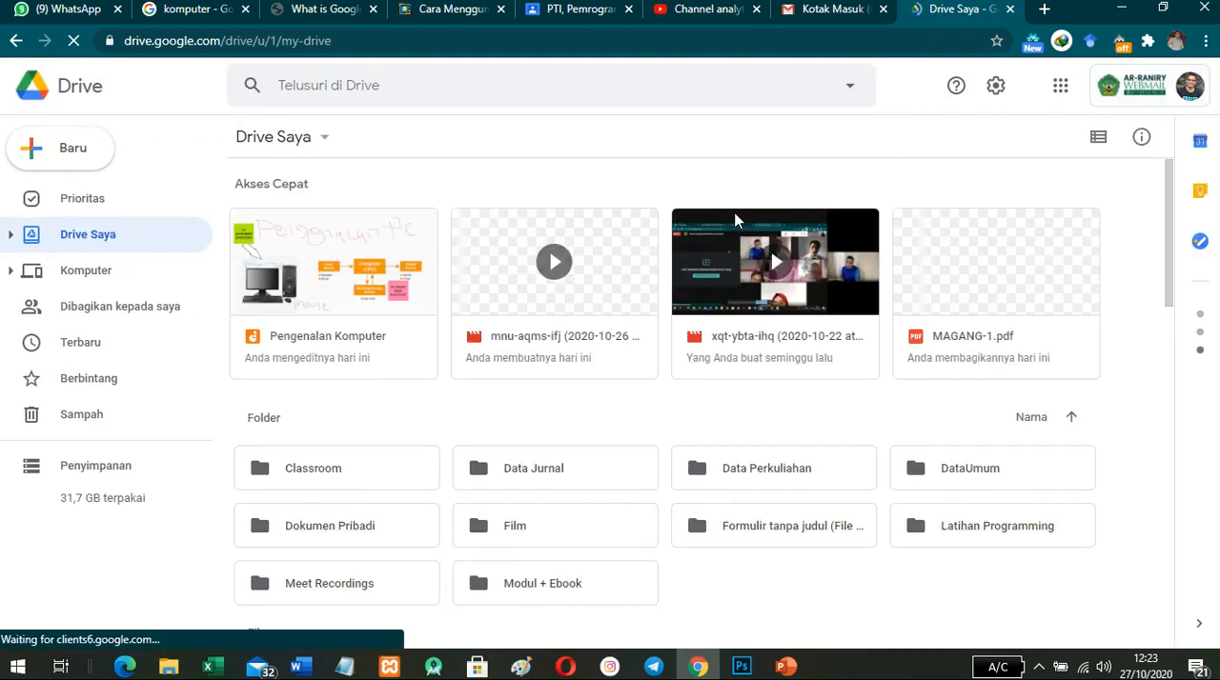
# - Open the Pengenalan Komputer Jam from Google Drive to check the signed-in account, close it and look over the Drive files
pyautogui.doubleClick(319, 286)
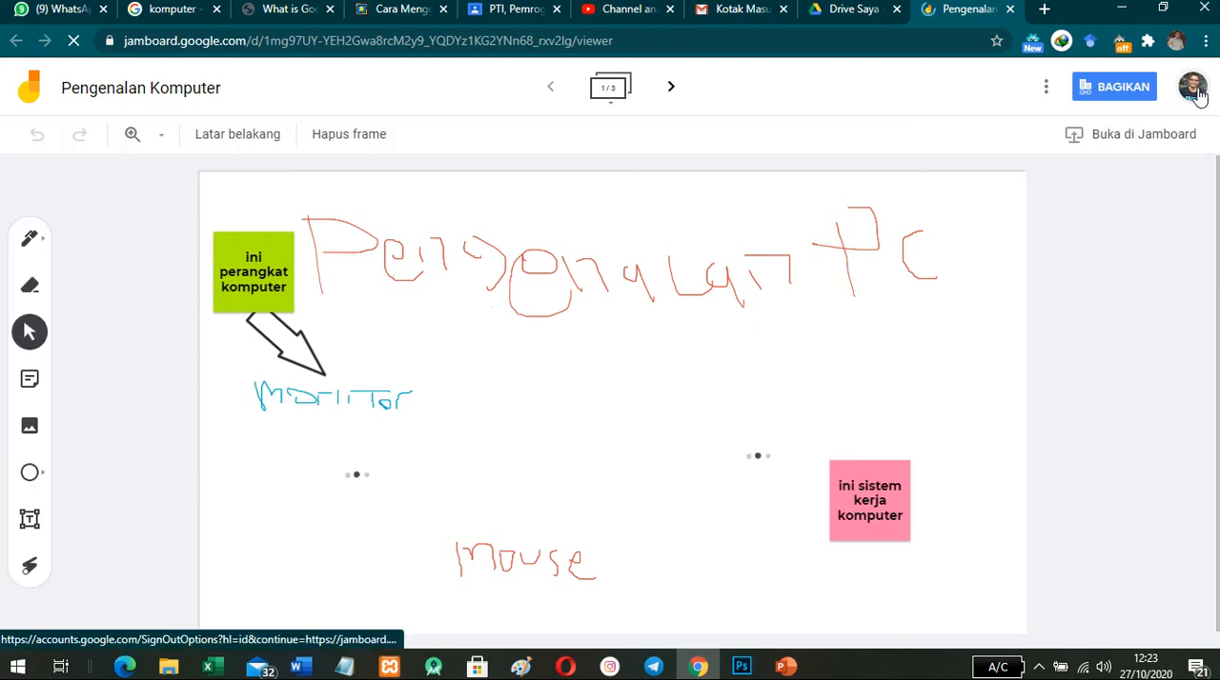
pyautogui.click(1193, 91)
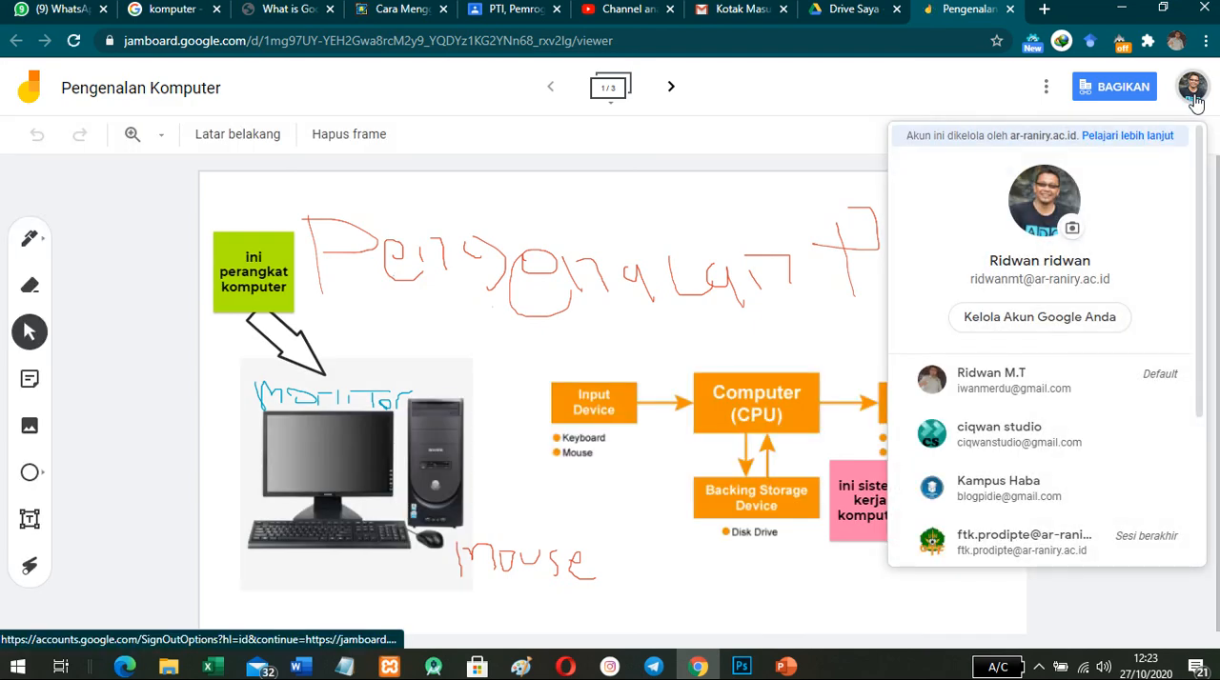
pyautogui.click(753, 158)
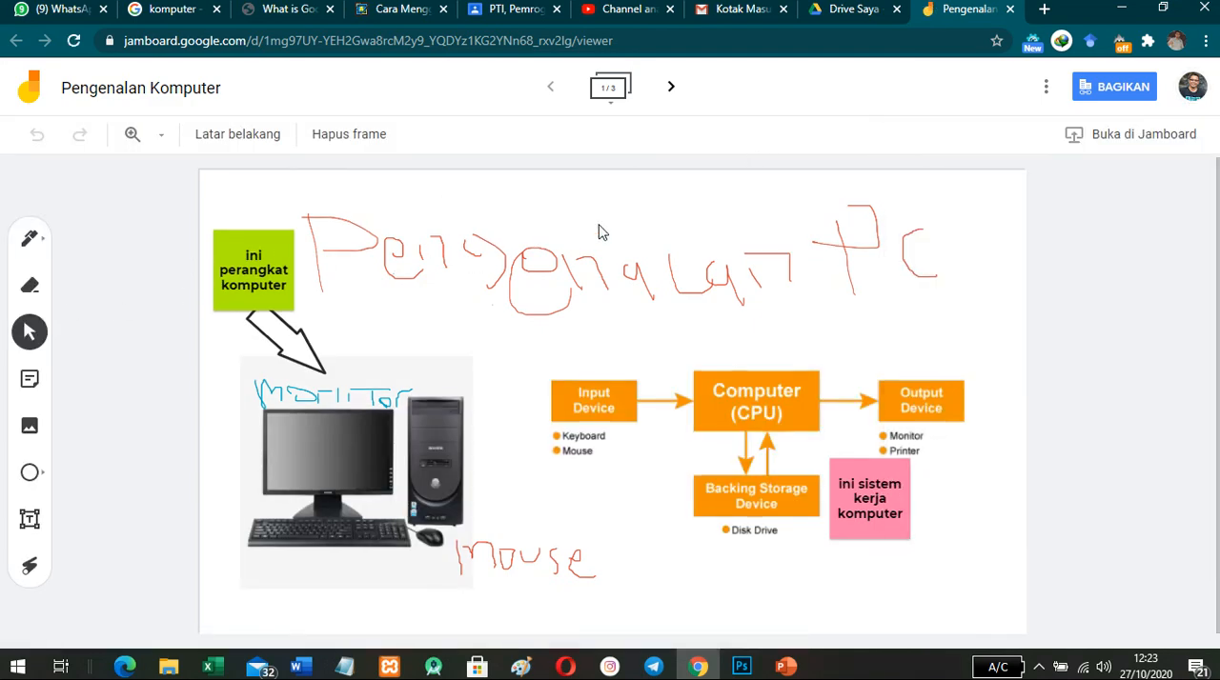
pyautogui.click(1009, 9)
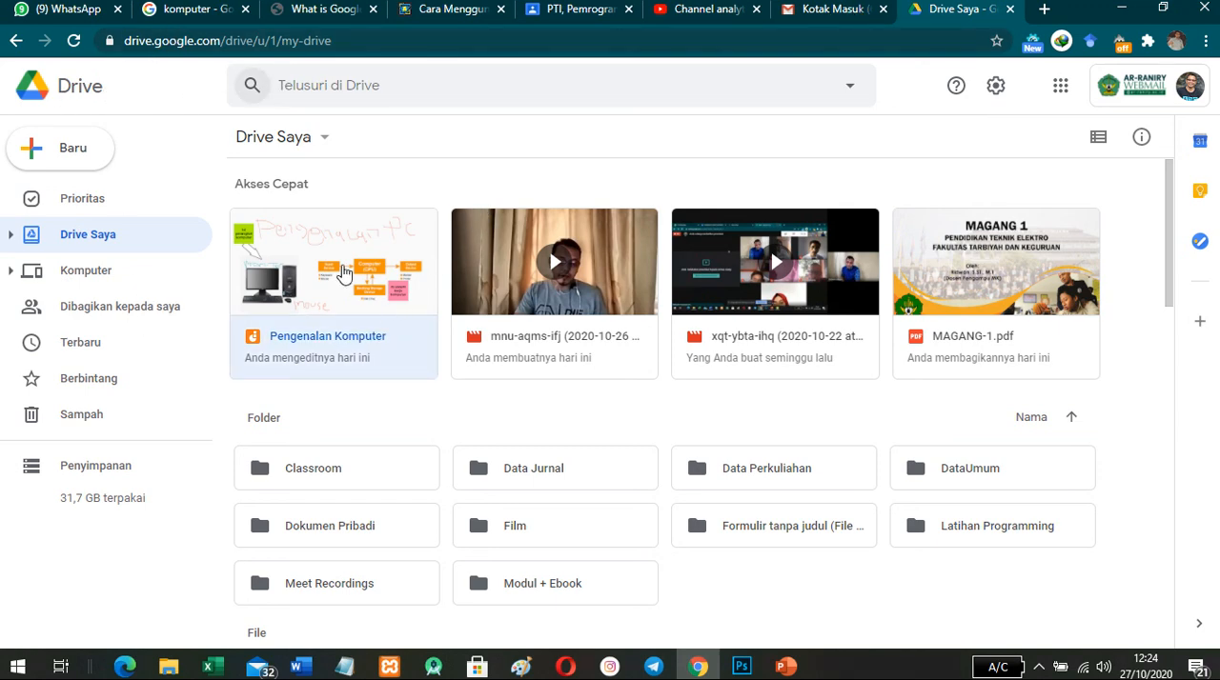
pyautogui.scroll(-3, 342, 266)
pyautogui.scroll(3, 796, 329)
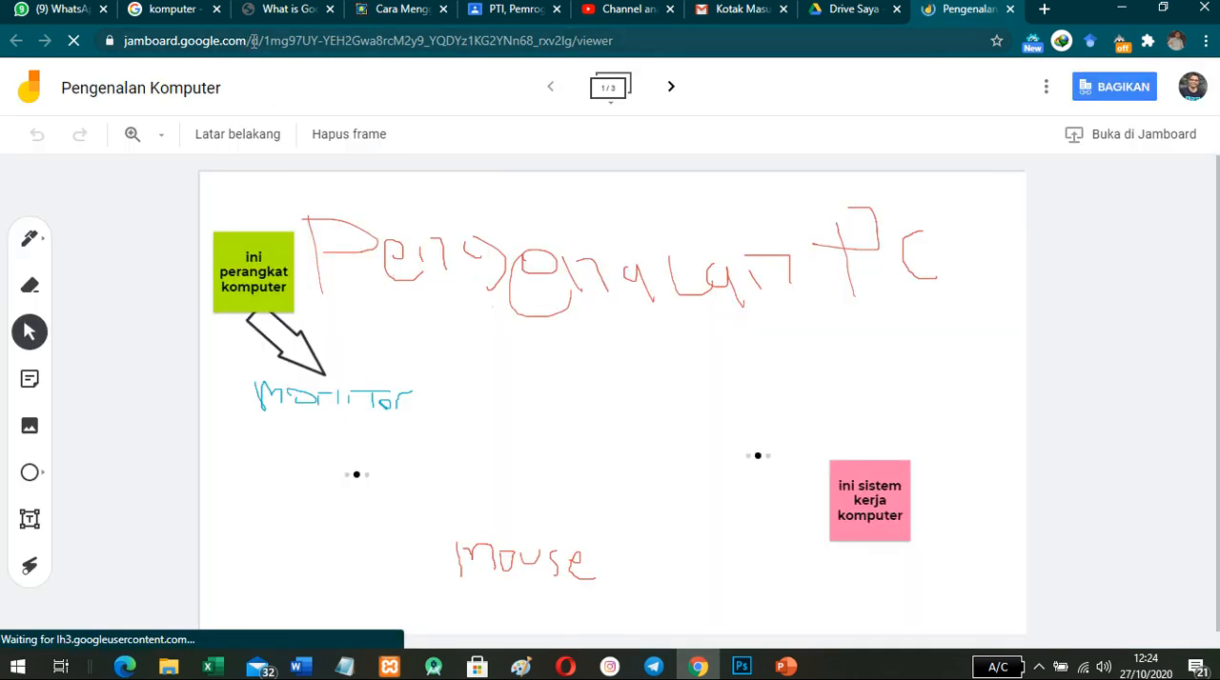
# - Go to the jamboard.google.com home page from the reopened Jam and switch to the institutional account
pyautogui.moveTo(251, 41); pyautogui.dragTo(652, 42)
pyautogui.press('BackSpace')
pyautogui.press('Return')
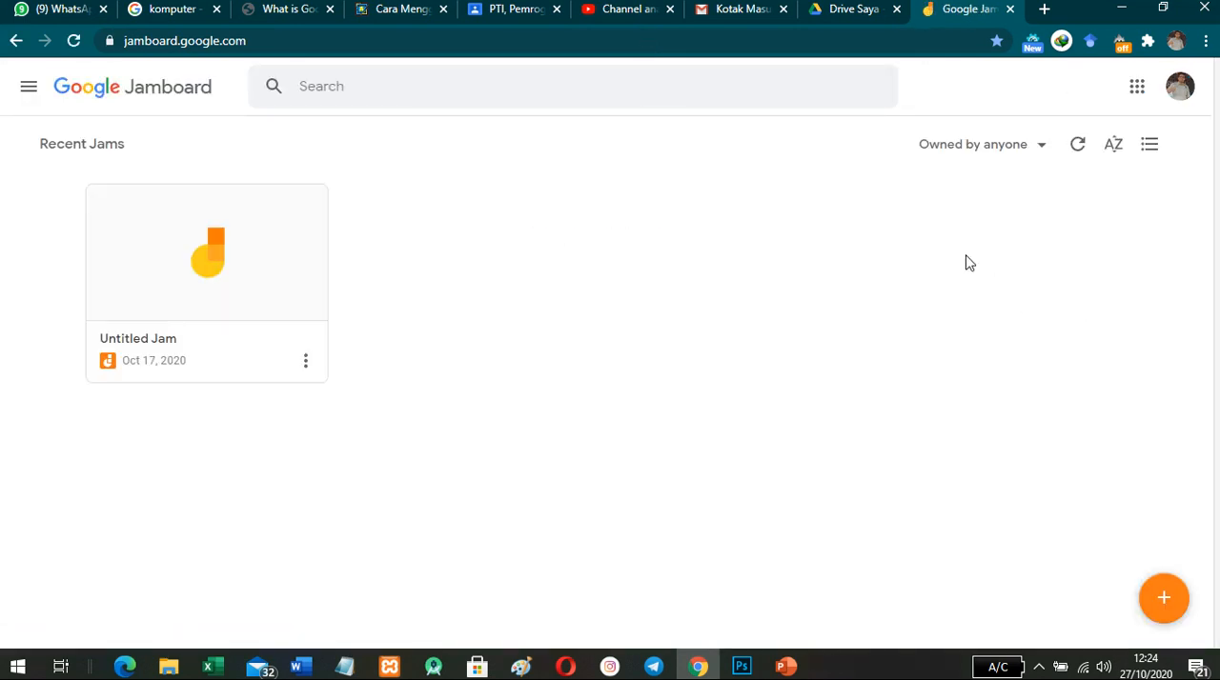
pyautogui.click(1179, 91)
pyautogui.click(948, 341)
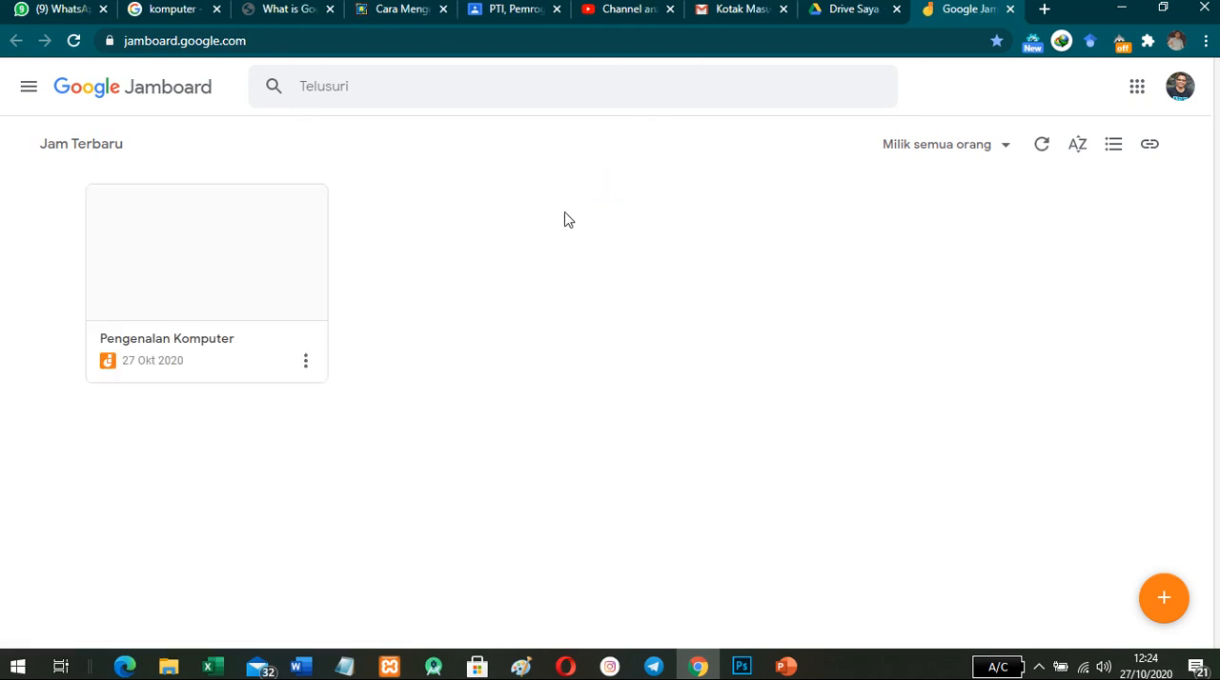
# - Try again to download the Pengenalan Komputer Jam as a PDF and return to the institutional account's Jam list
pyautogui.click(304, 364)
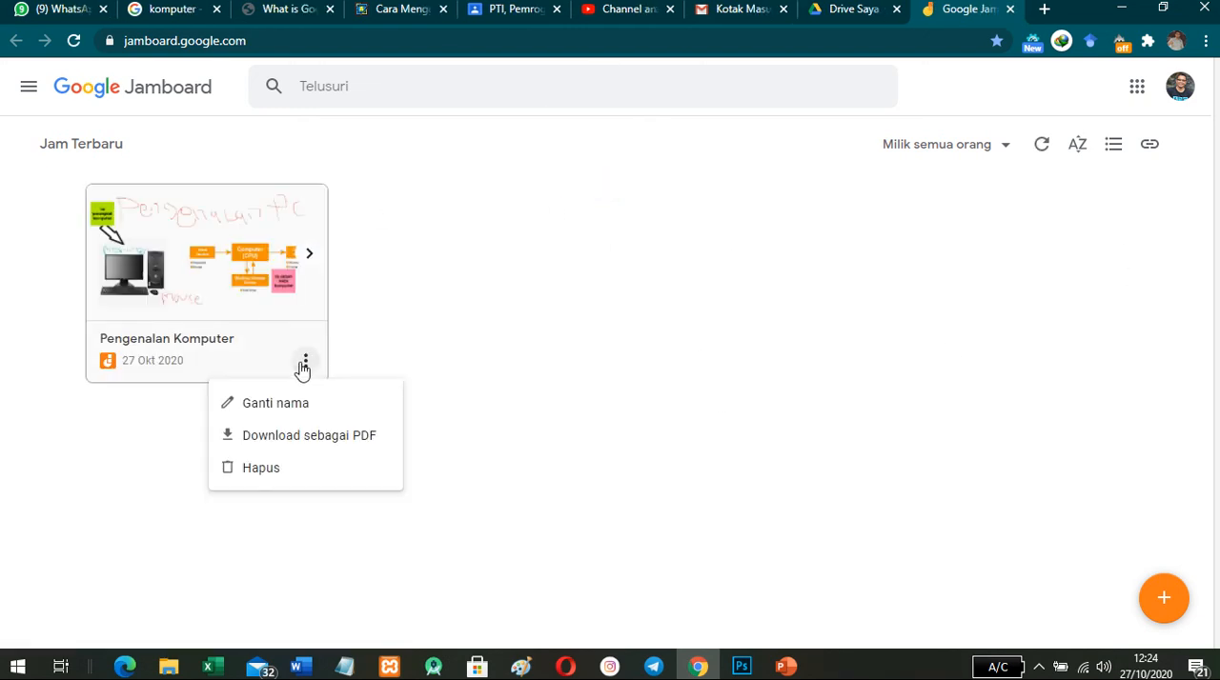
pyautogui.click(308, 444)
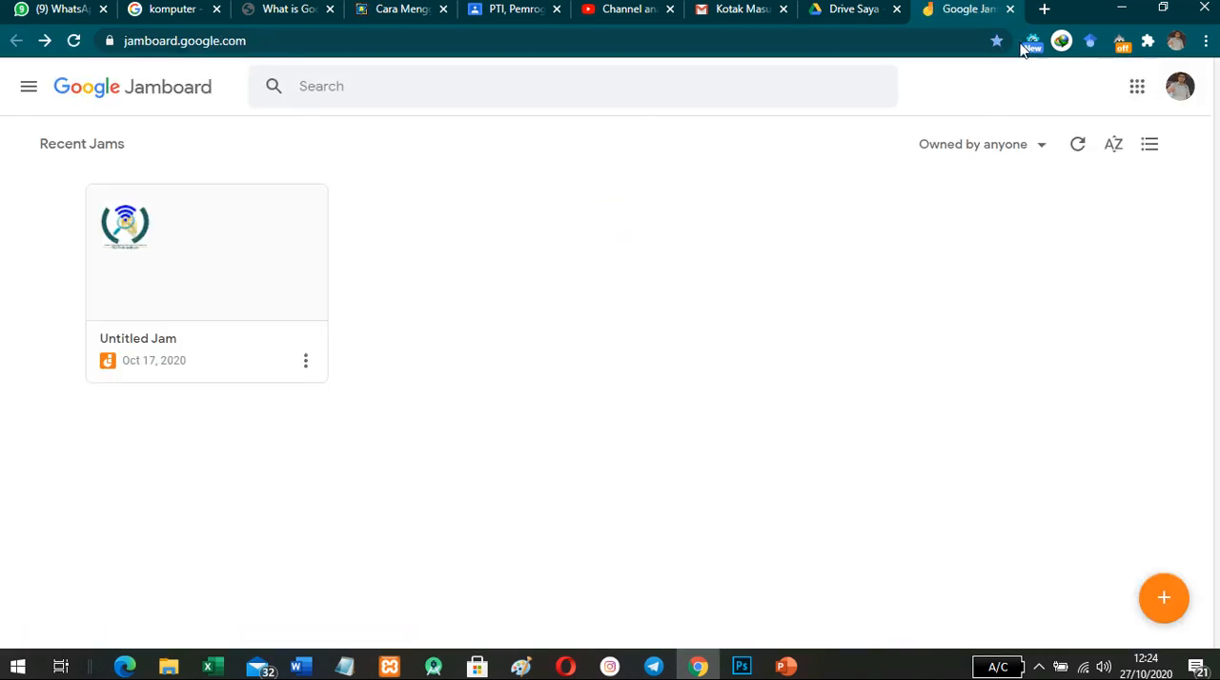
pyautogui.click(1179, 88)
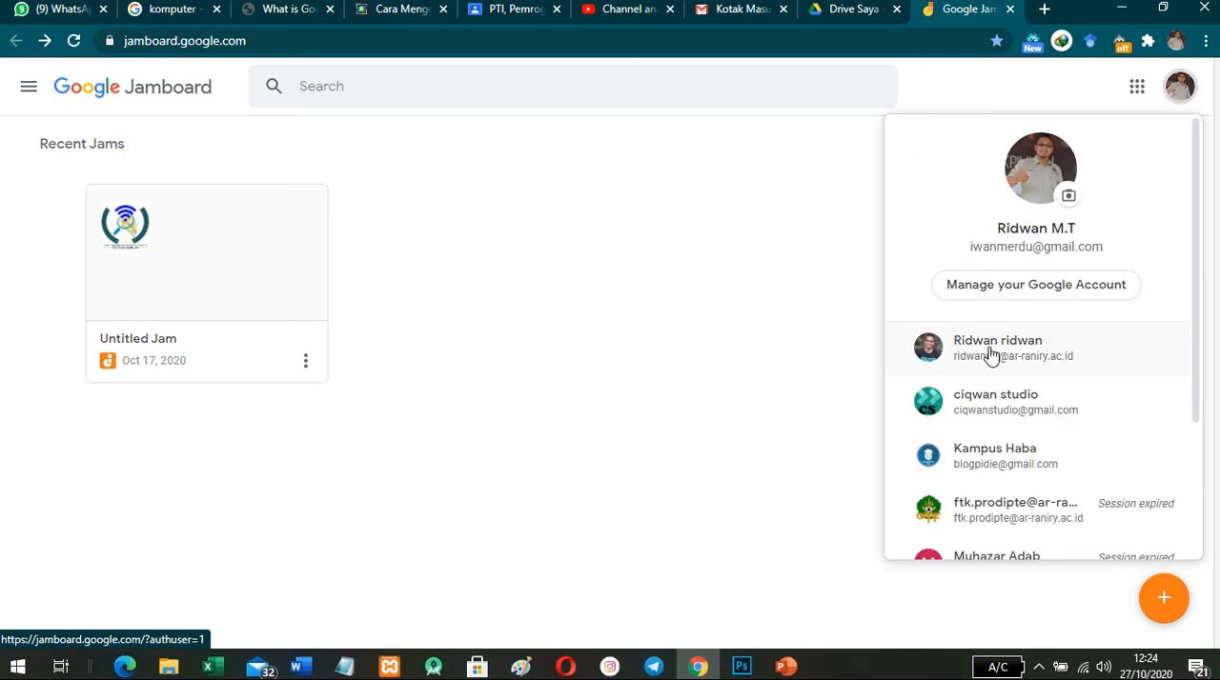
pyautogui.click(959, 353)
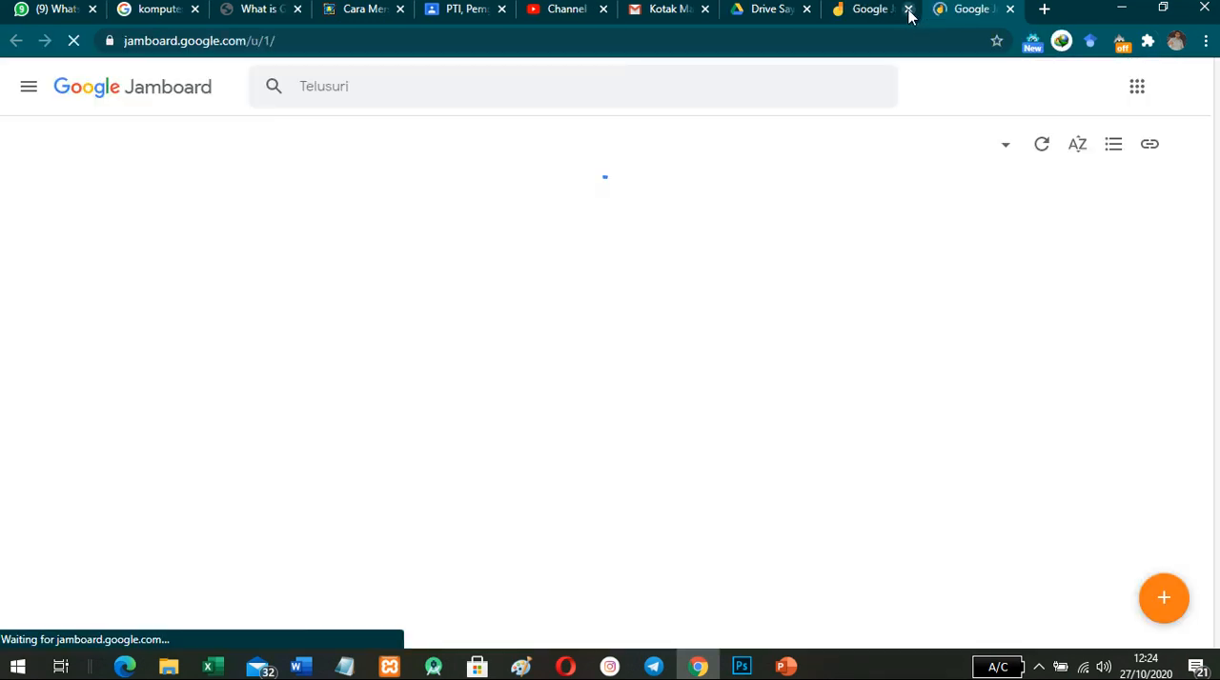
pyautogui.click(909, 9)
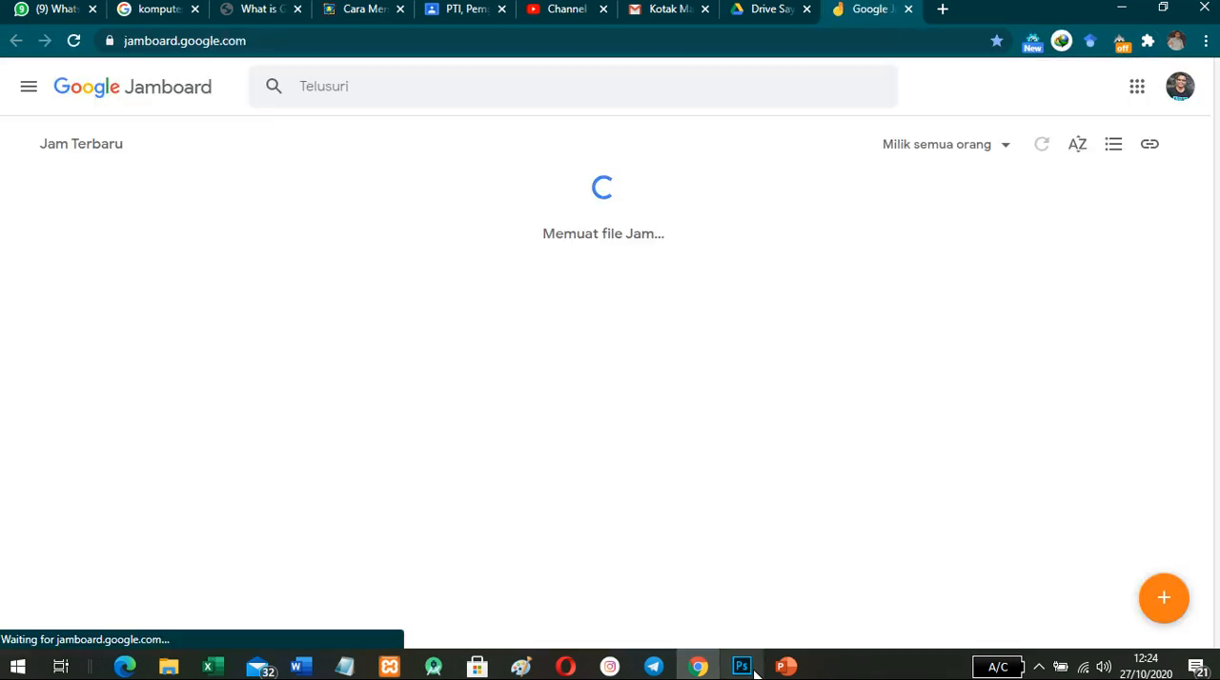
# - Switch to the running PowerPoint slide show and go back to the "Media Pembelajaran Menggunakan Google Jamboard" slide
pyautogui.moveTo(789, 669)
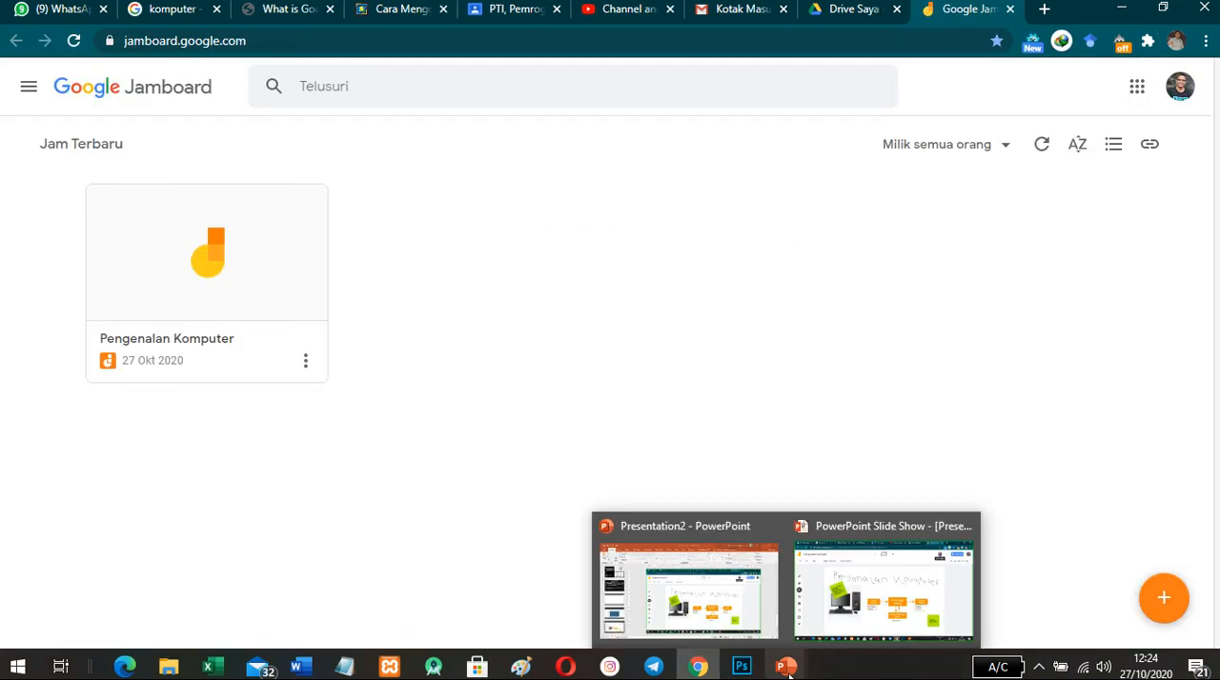
pyautogui.click(887, 614)
pyautogui.click(786, 670)
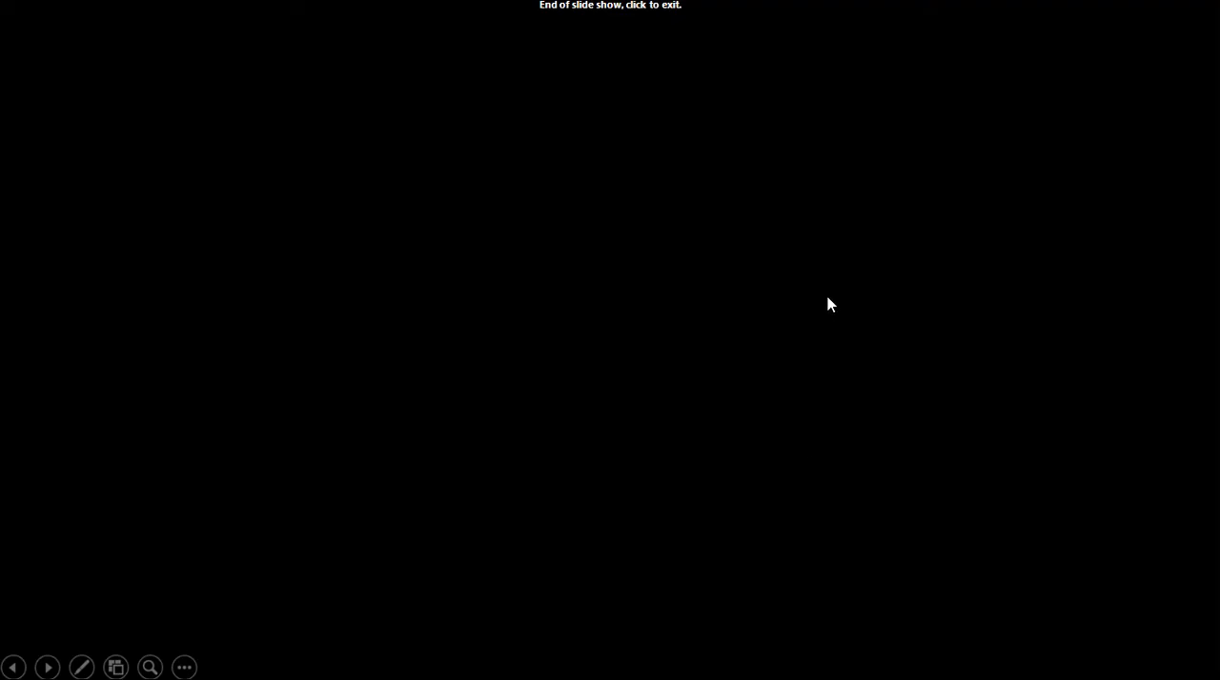
pyautogui.press('Left')
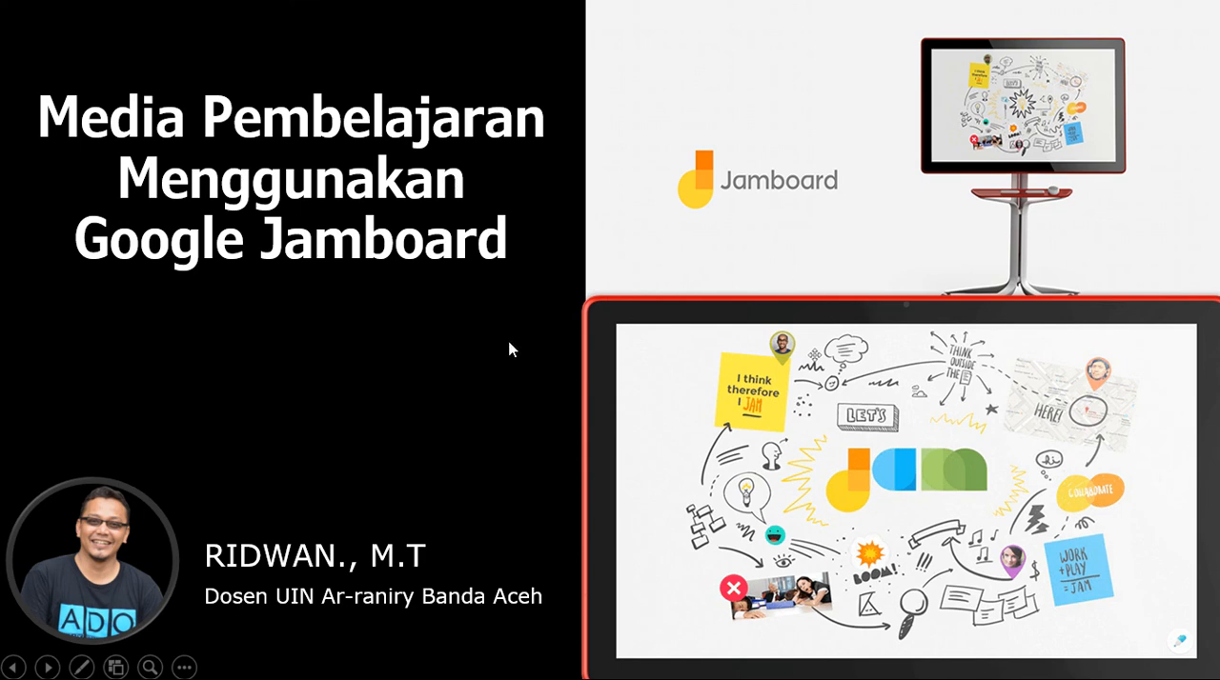